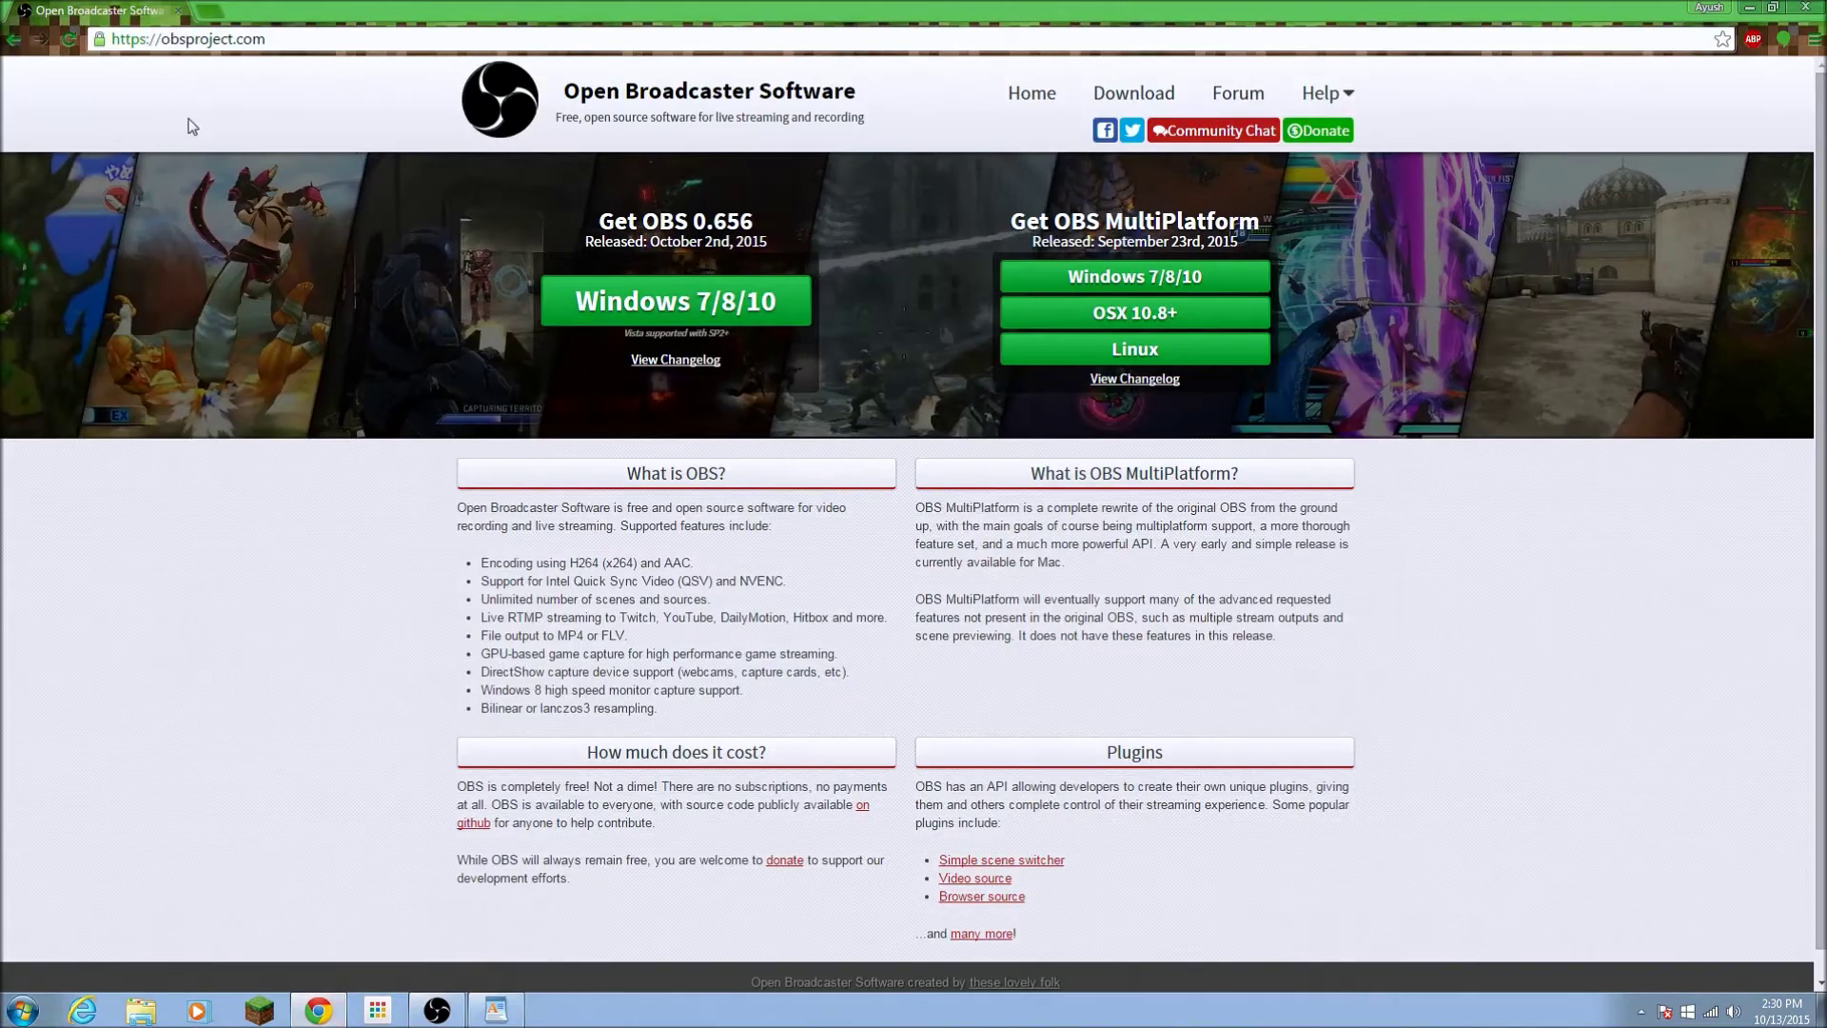
# - View the obsproject.com download page in Chrome, selecting and then deselecting its address
pyautogui.click(124, 40)
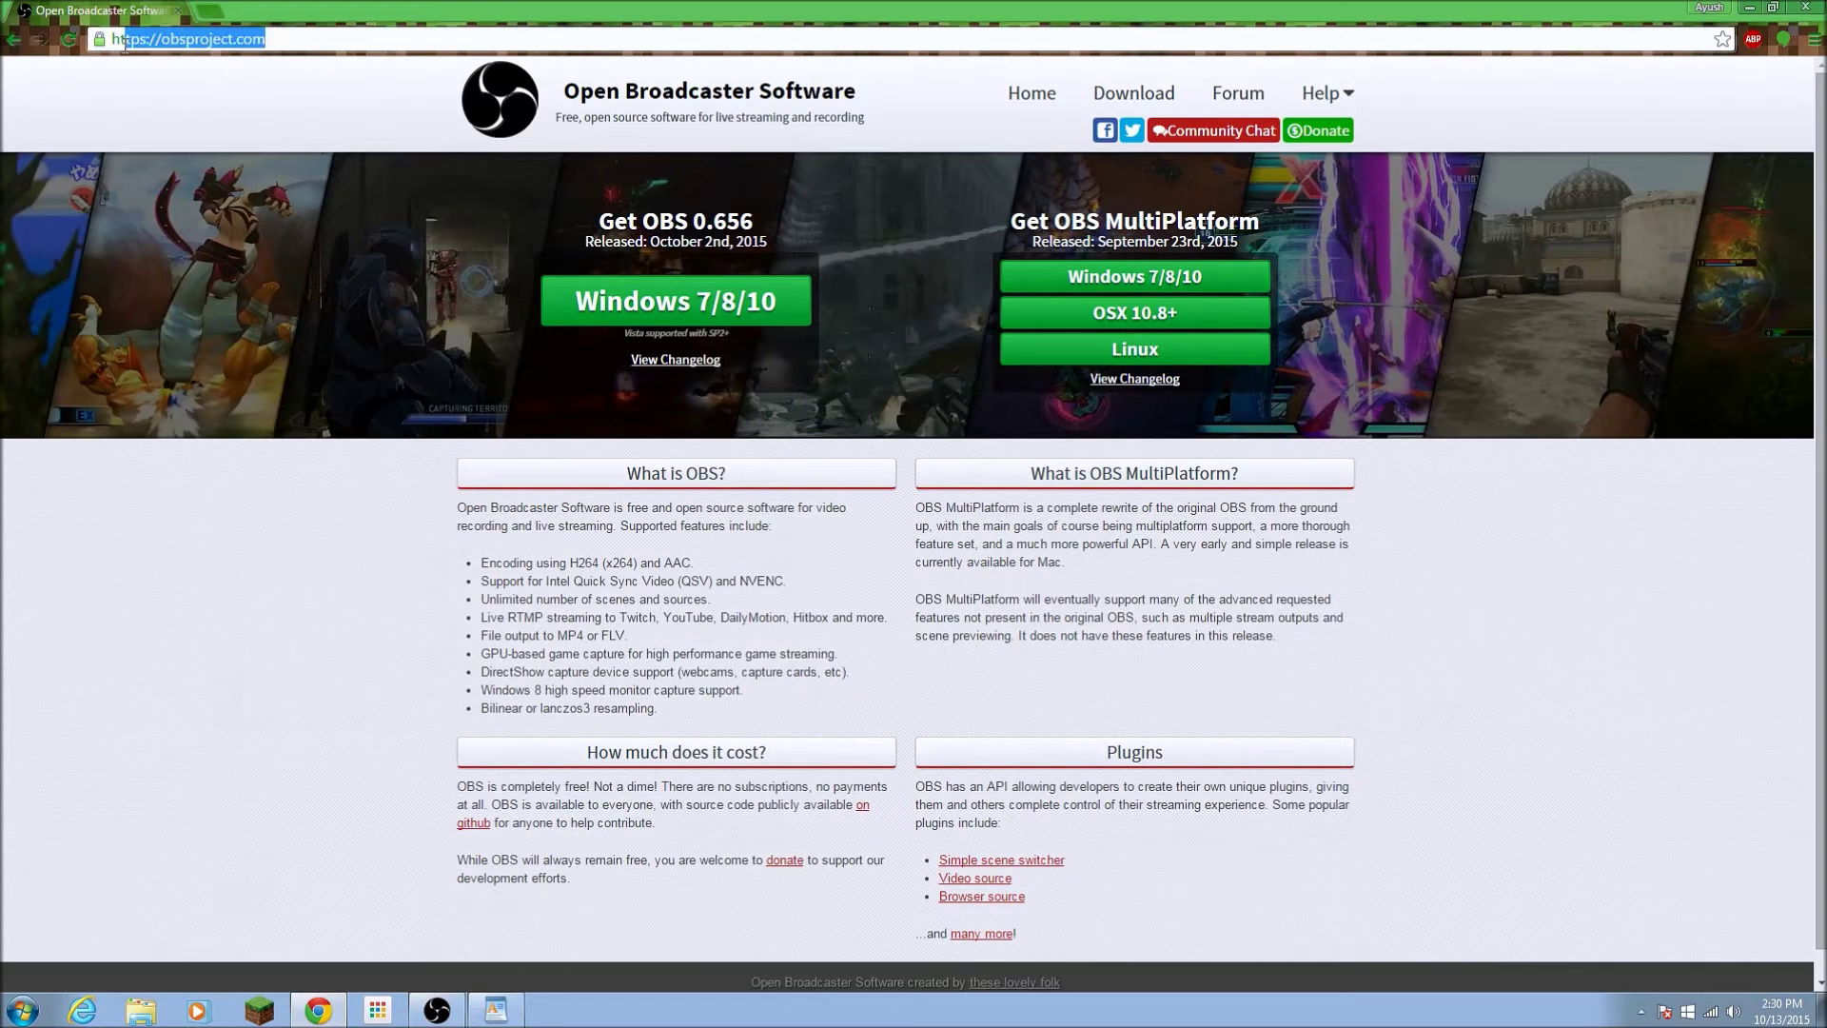
pyautogui.click(198, 248)
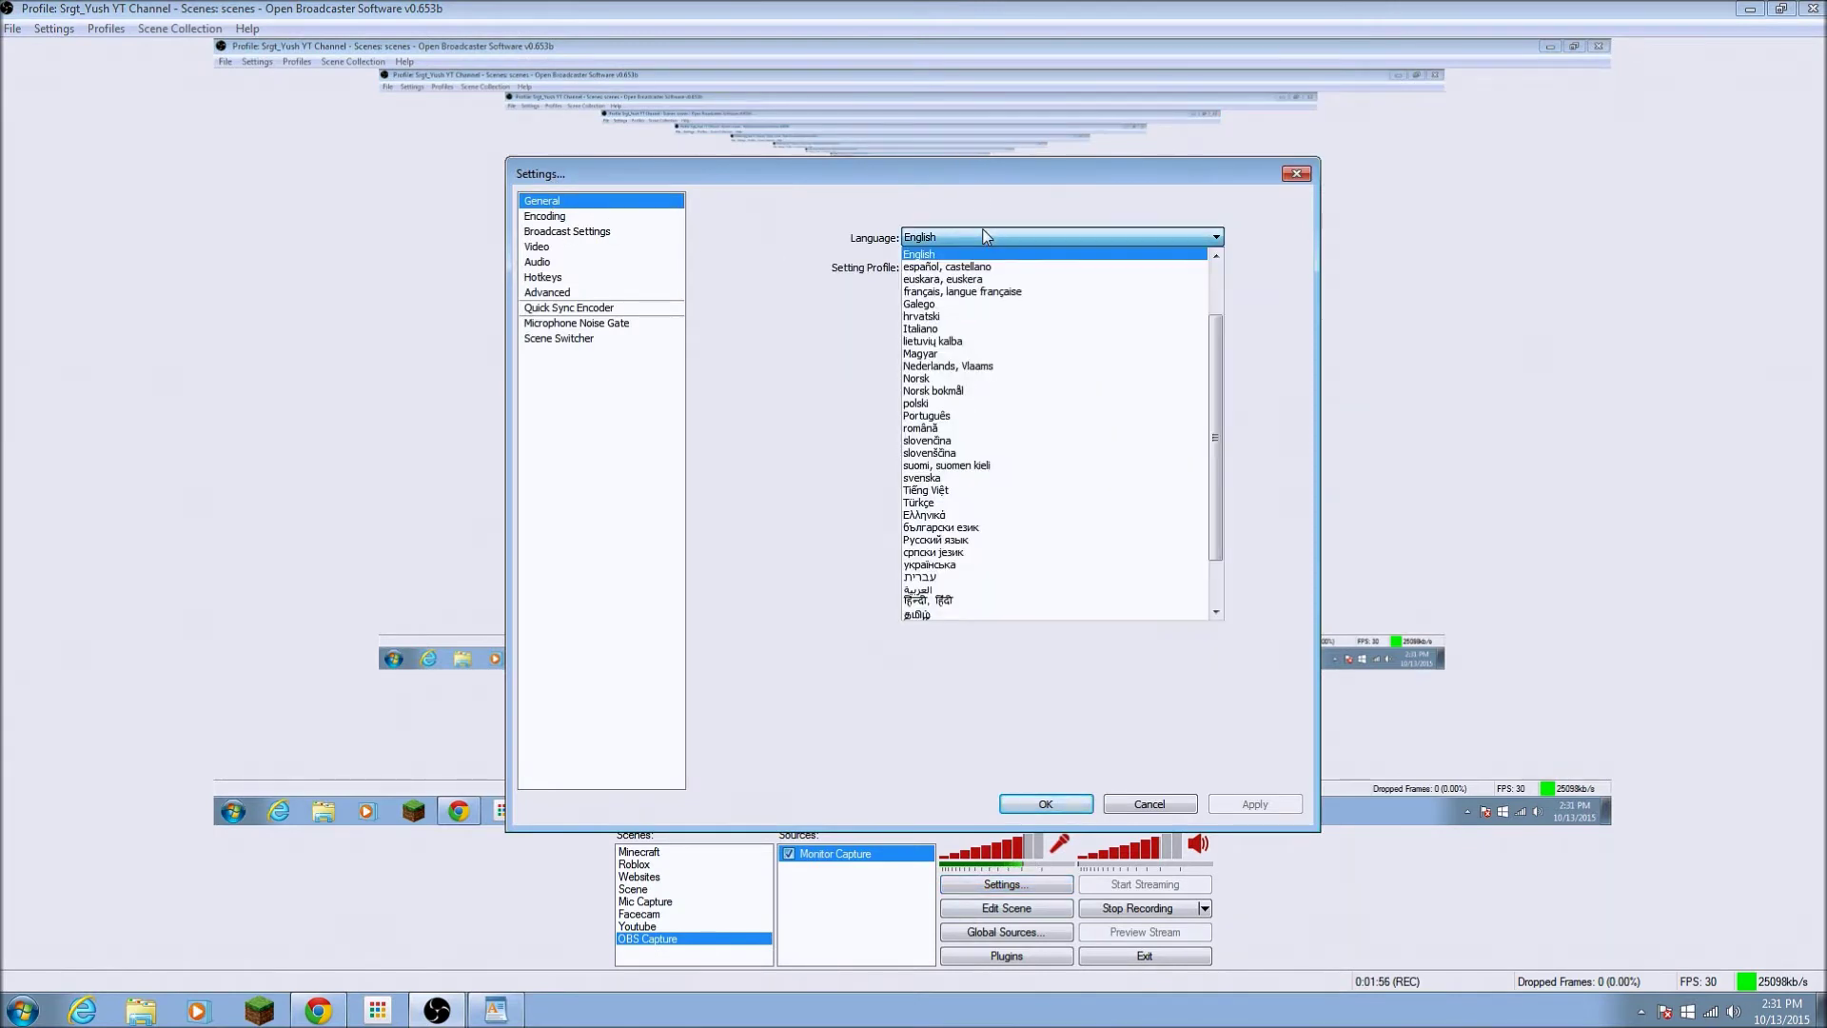
pyautogui.click(987, 239)
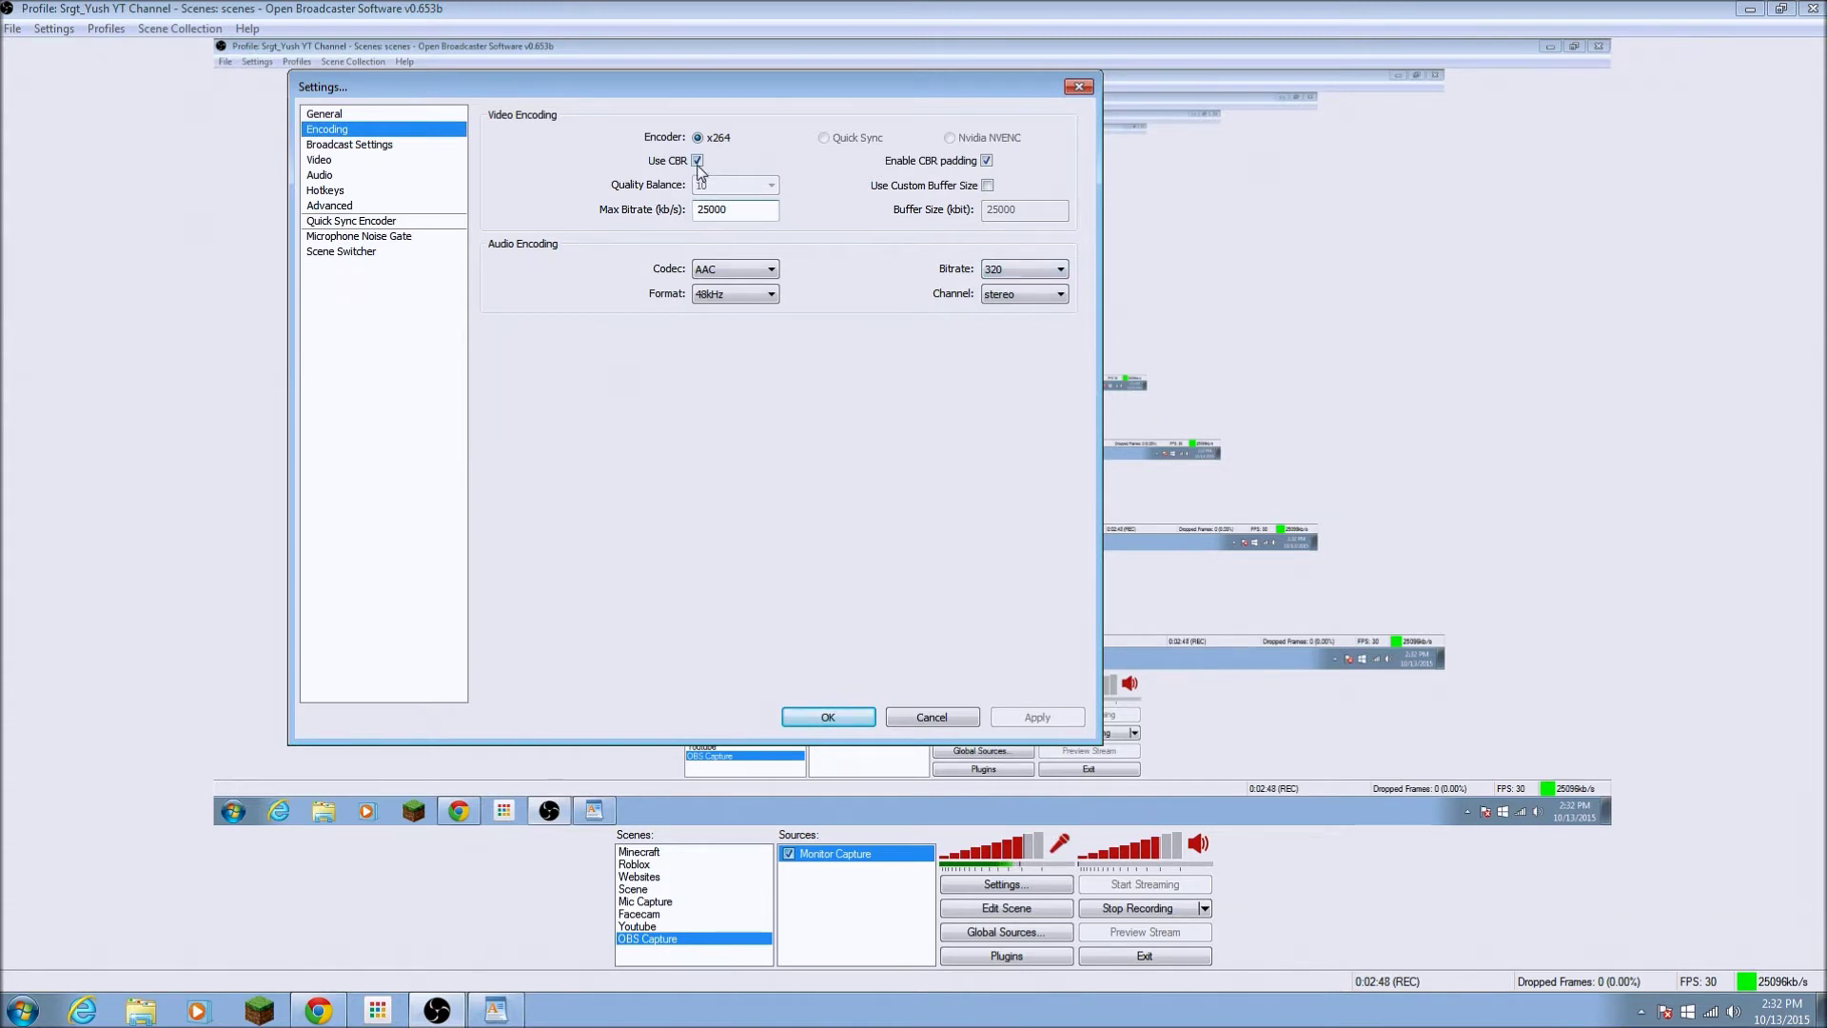
# - Enable constant bitrate (CBR) with Quality Balance kept at 10
pyautogui.click(697, 161)
pyautogui.click(733, 184)
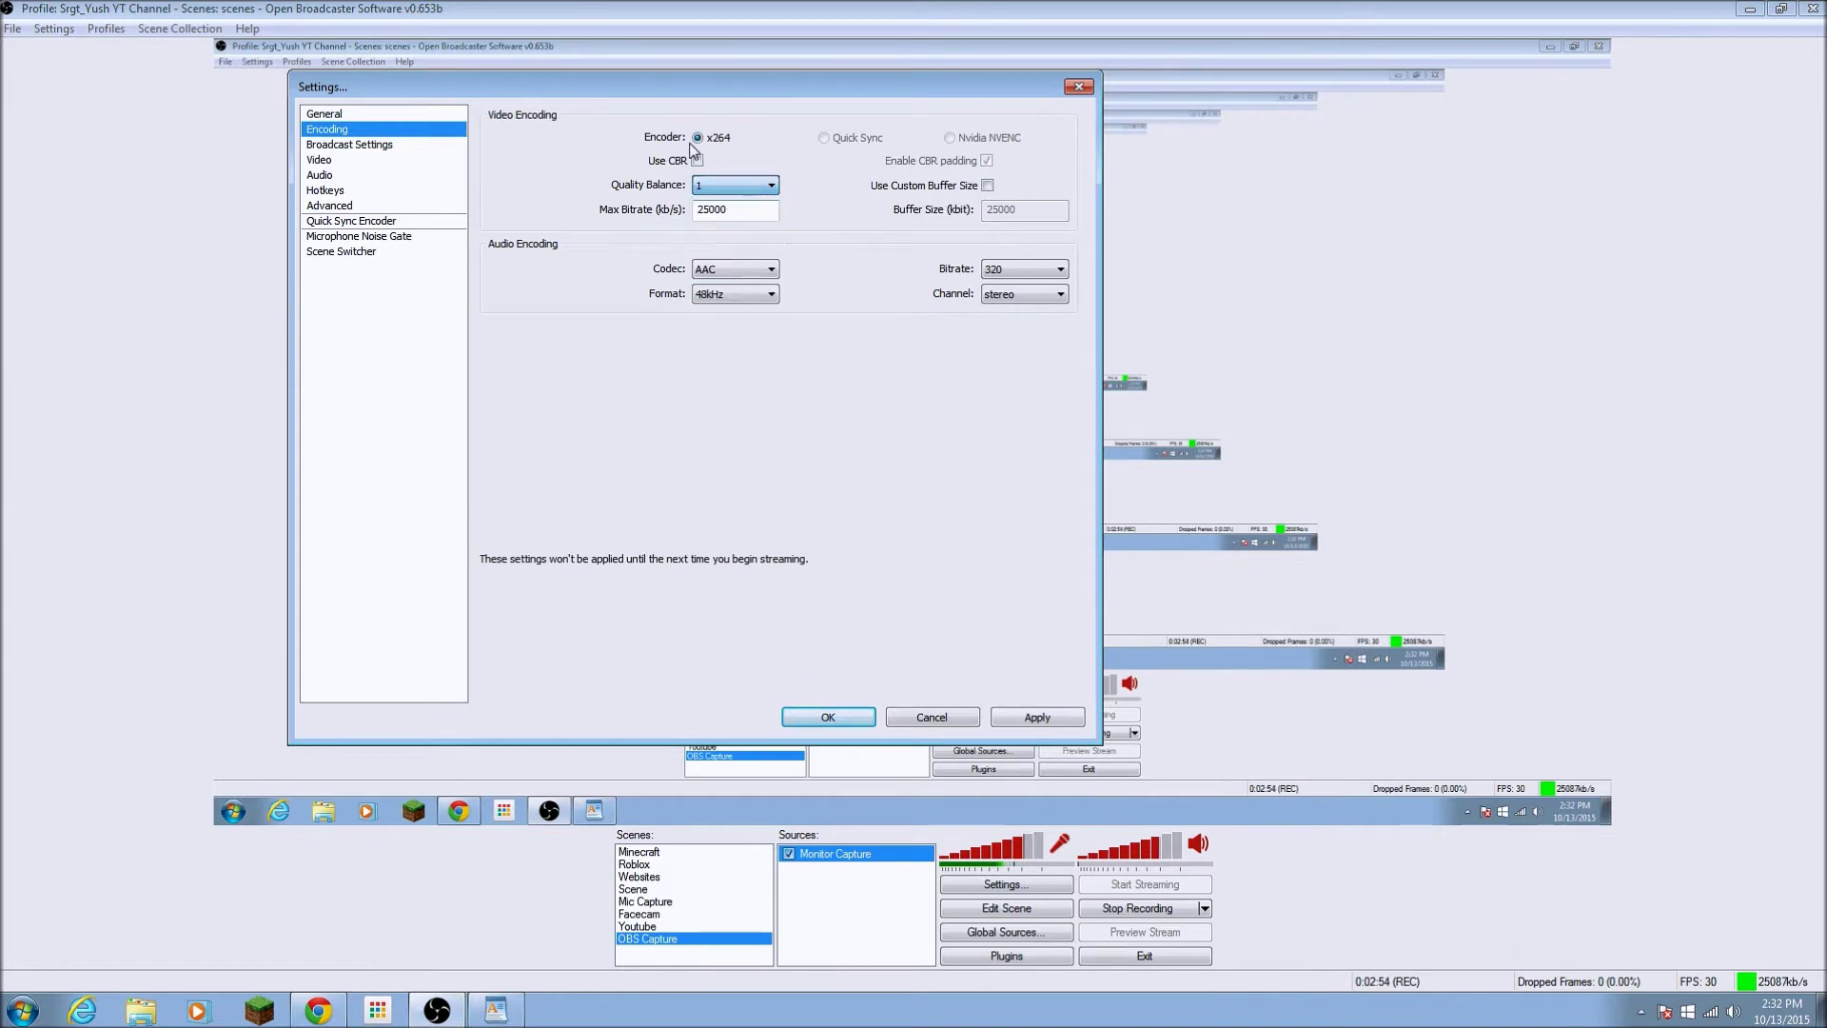
pyautogui.click(698, 161)
pyautogui.click(698, 160)
pyautogui.click(698, 160)
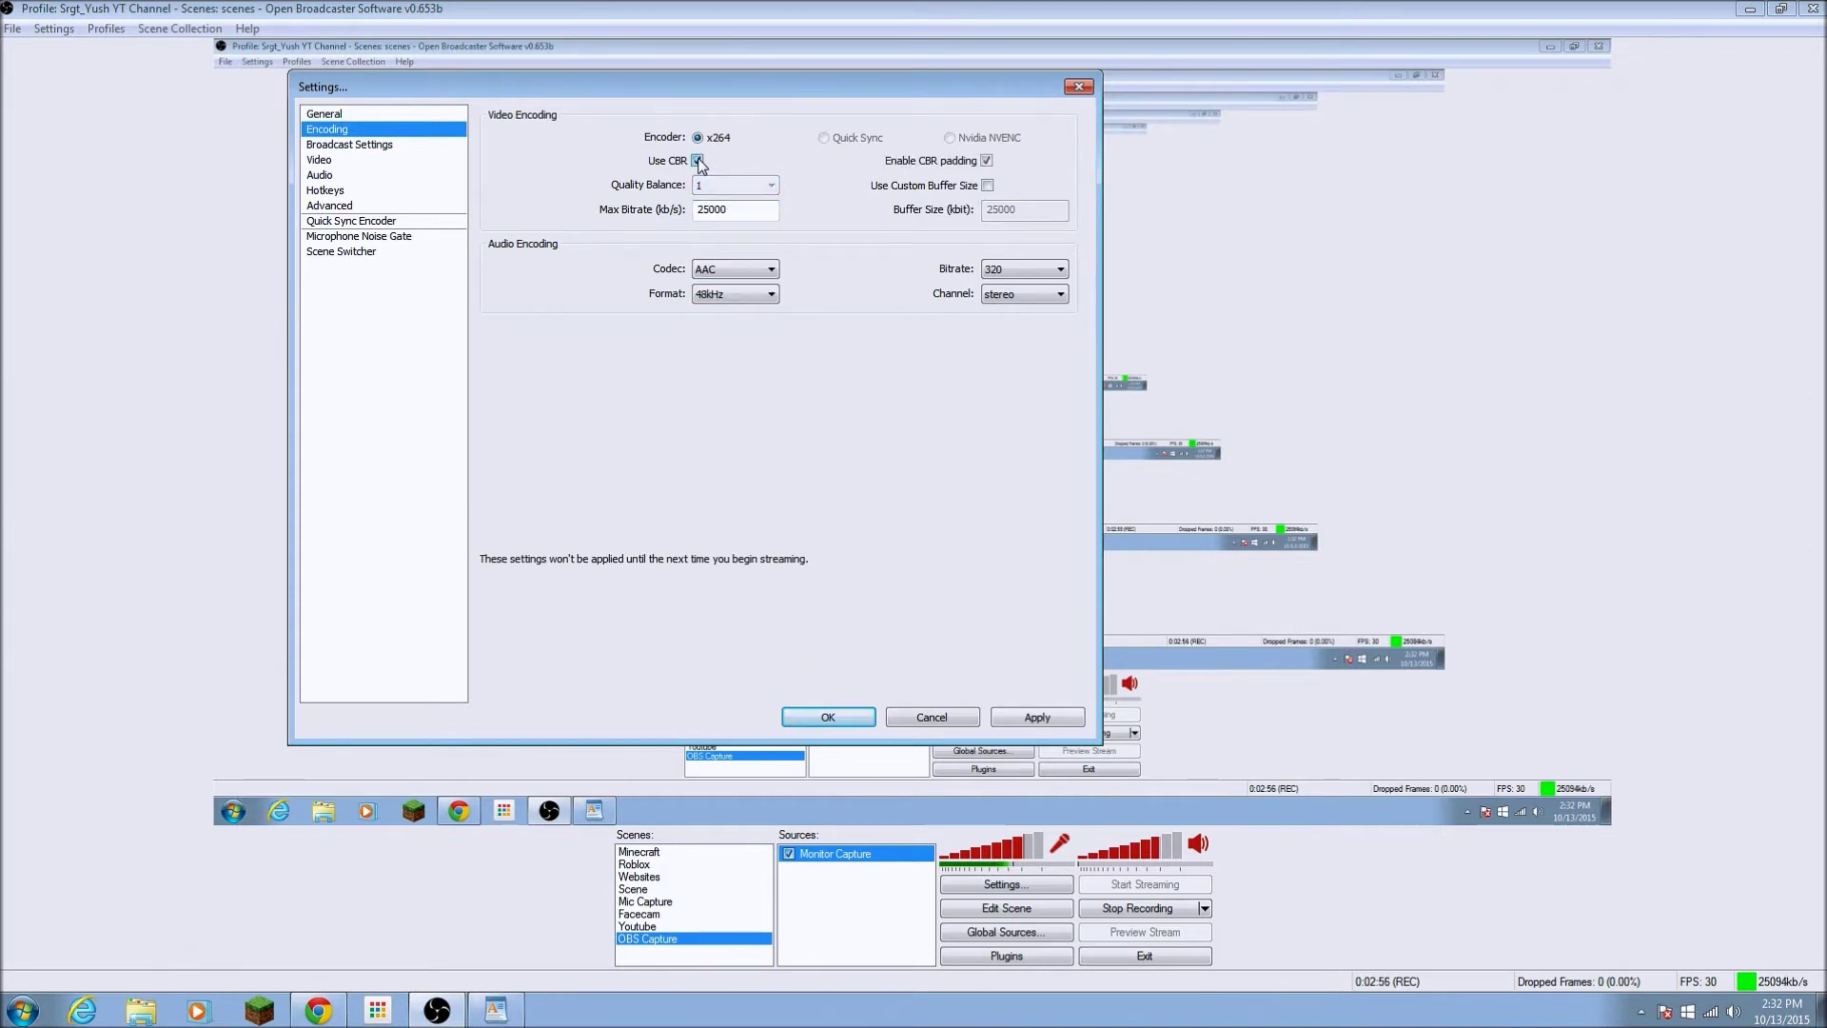
pyautogui.click(698, 161)
pyautogui.click(733, 184)
pyautogui.click(733, 326)
pyautogui.click(698, 161)
# - Set the Max Bitrate to 25000 kb/s
pyautogui.moveTo(756, 208); pyautogui.dragTo(698, 210)
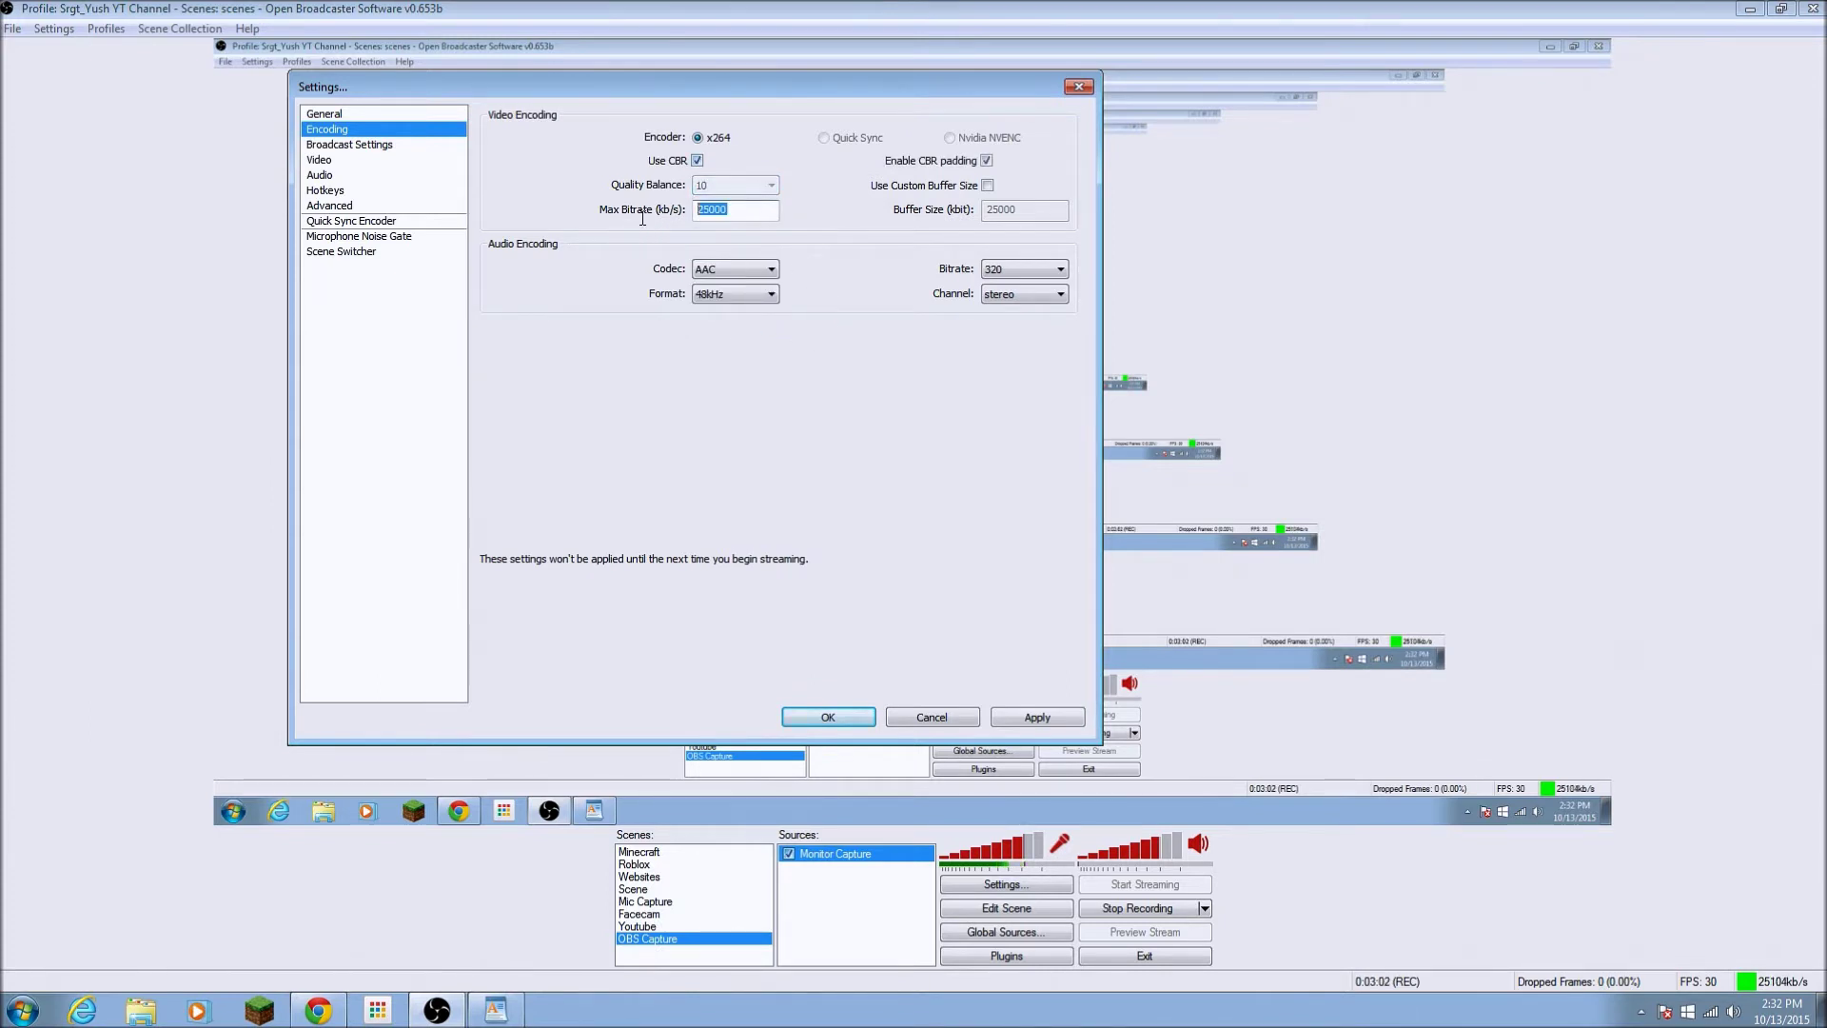
pyautogui.press('BackSpace')
pyautogui.hotkey('ctrl', 'z')
pyautogui.click(742, 208)
pyautogui.write('25000')
# - Keep the AAC audio codec with a 320 audio bitrate
pyautogui.click(716, 271)
pyautogui.click(1011, 272)
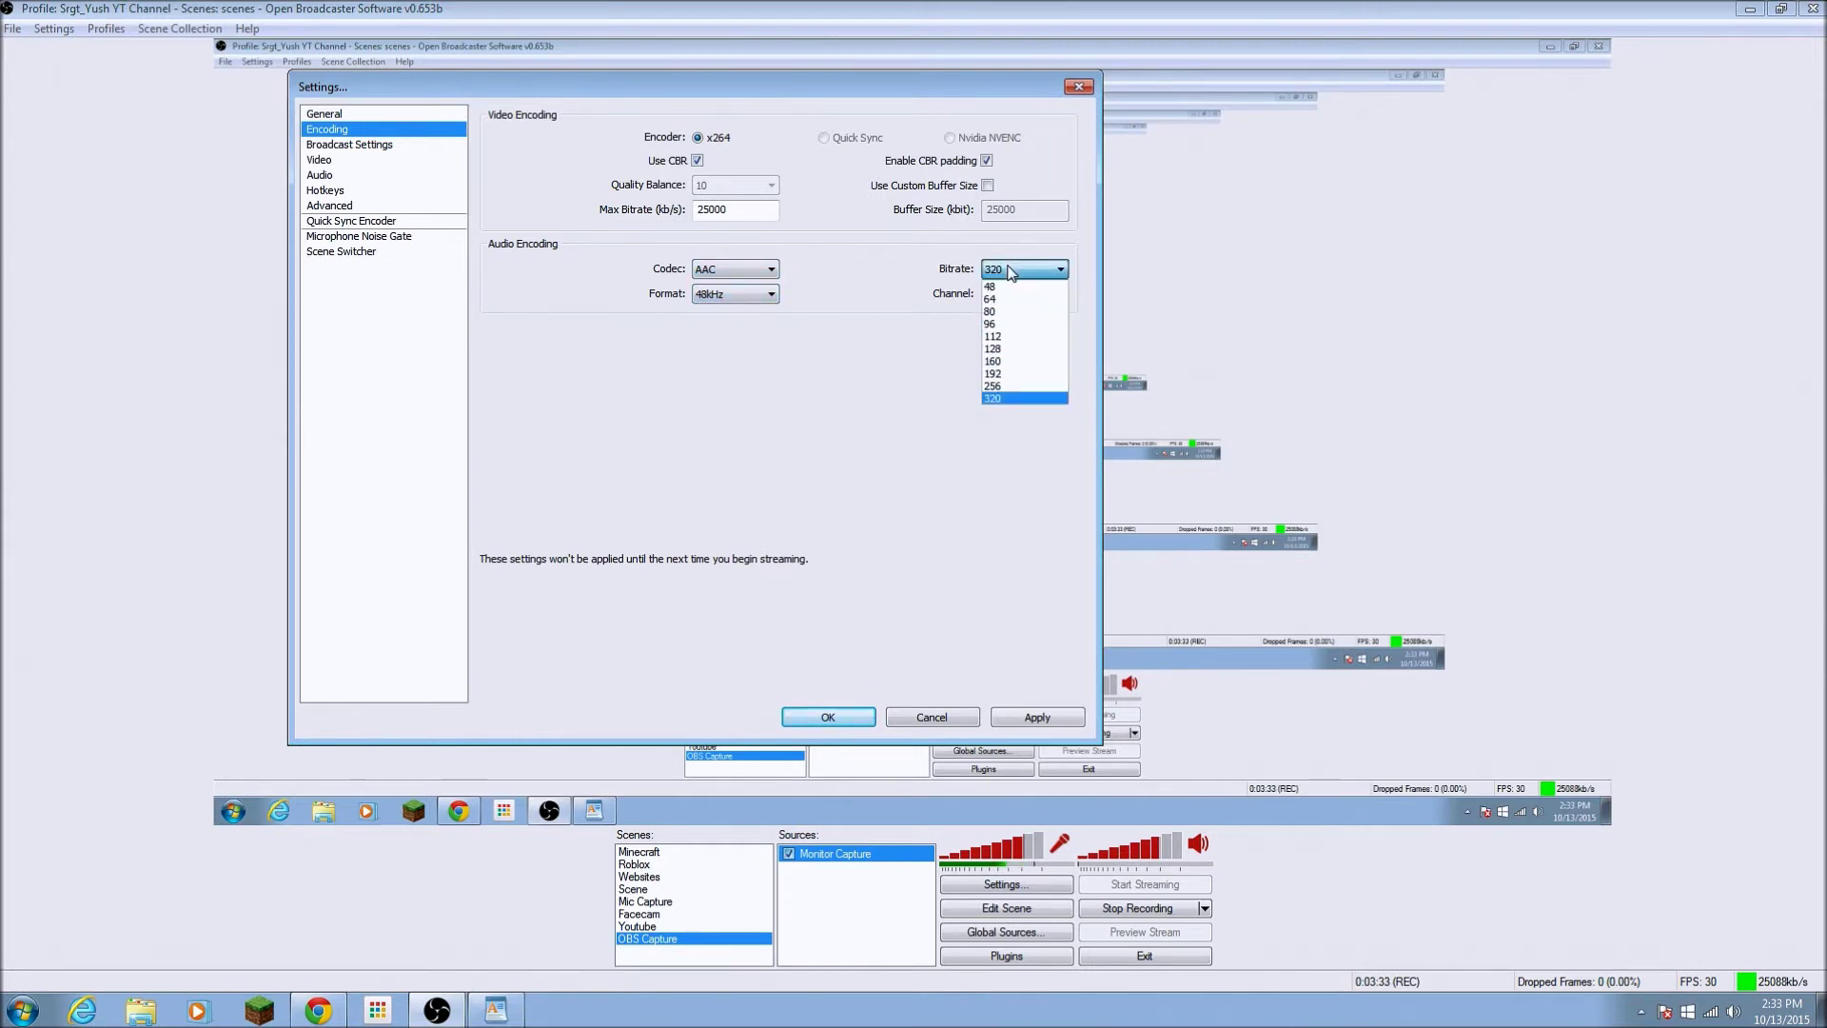
pyautogui.click(1015, 398)
# - Keep stereo audio, apply the encoding changes, and keep the File Output Only mode
pyautogui.click(1017, 294)
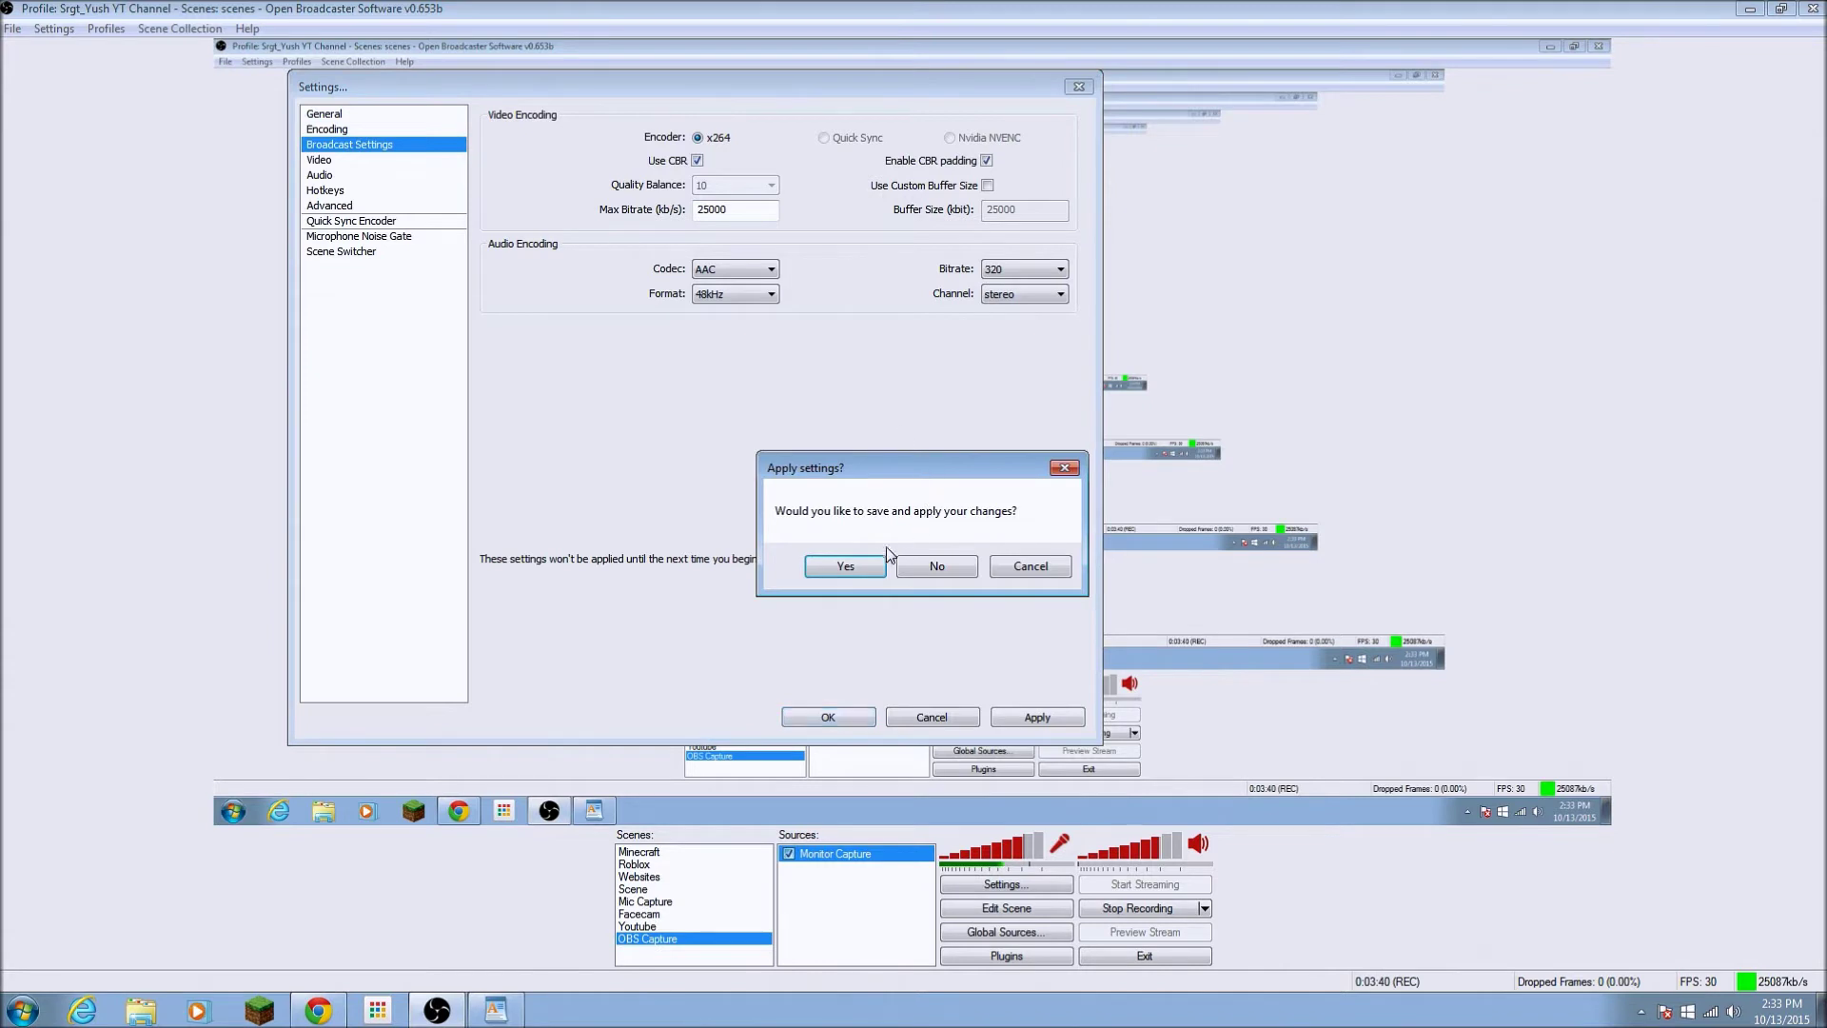
pyautogui.click(845, 566)
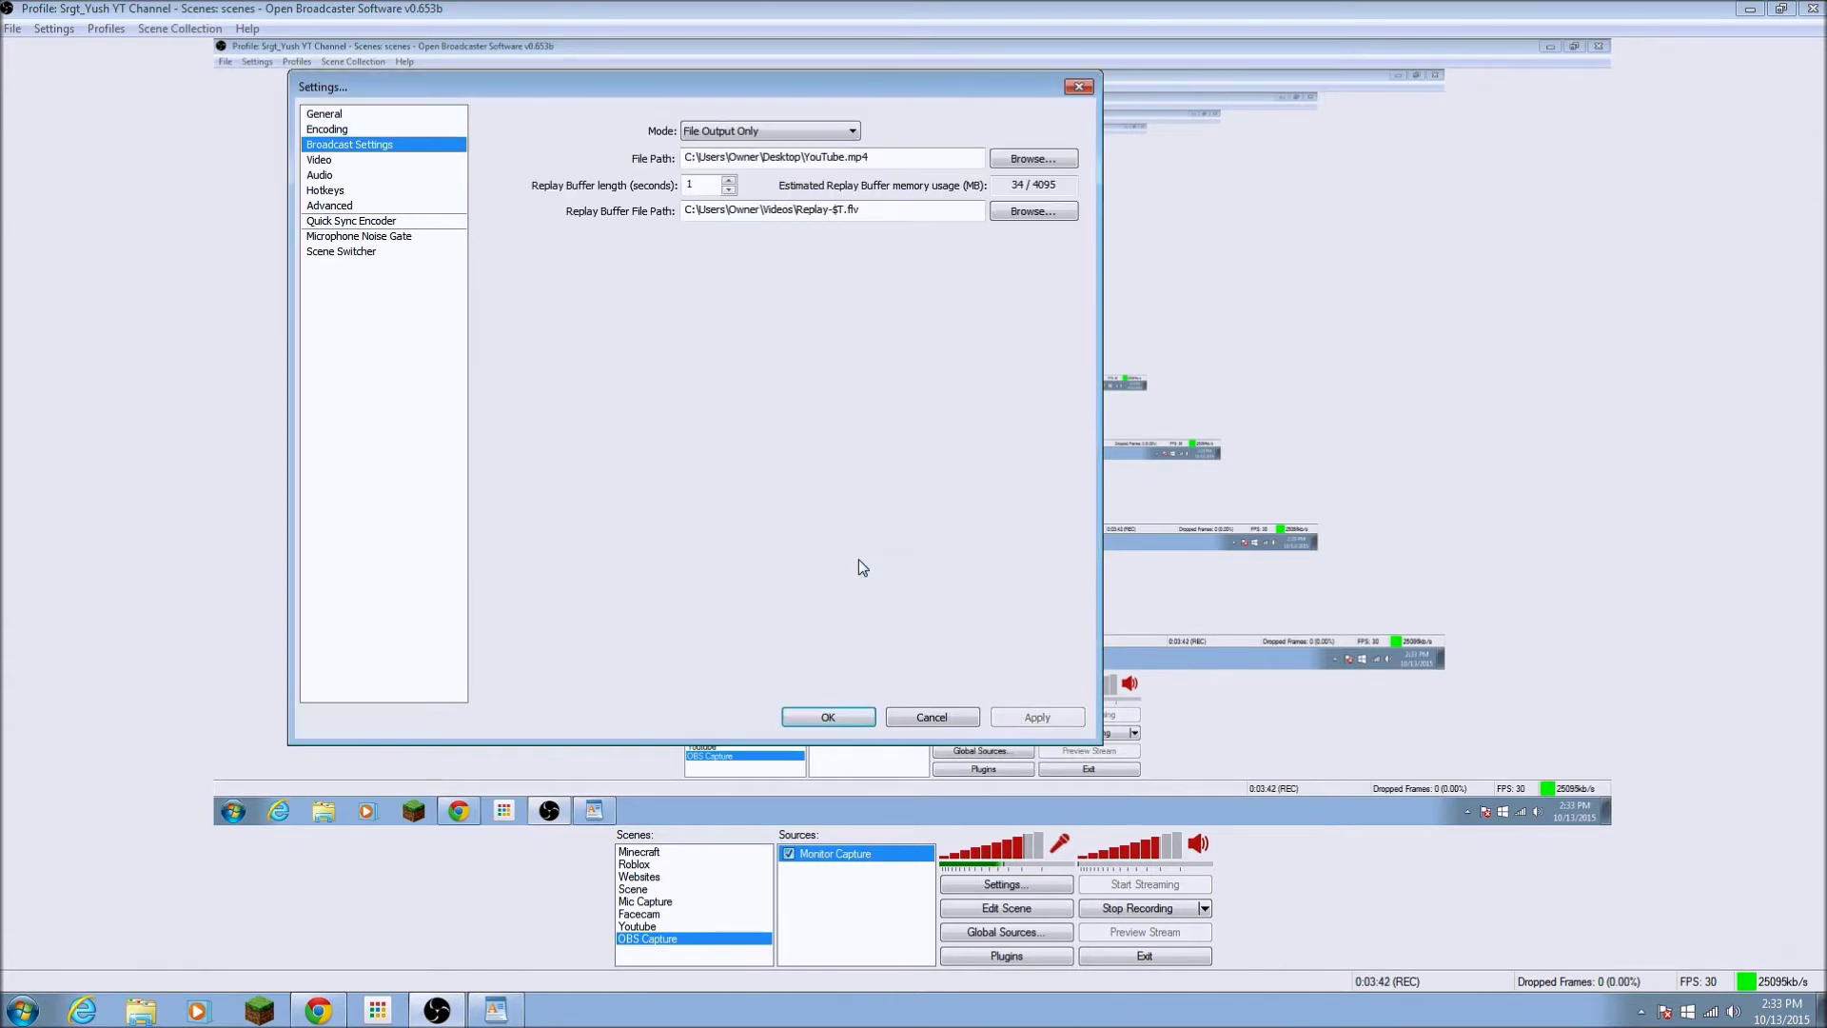
pyautogui.click(732, 133)
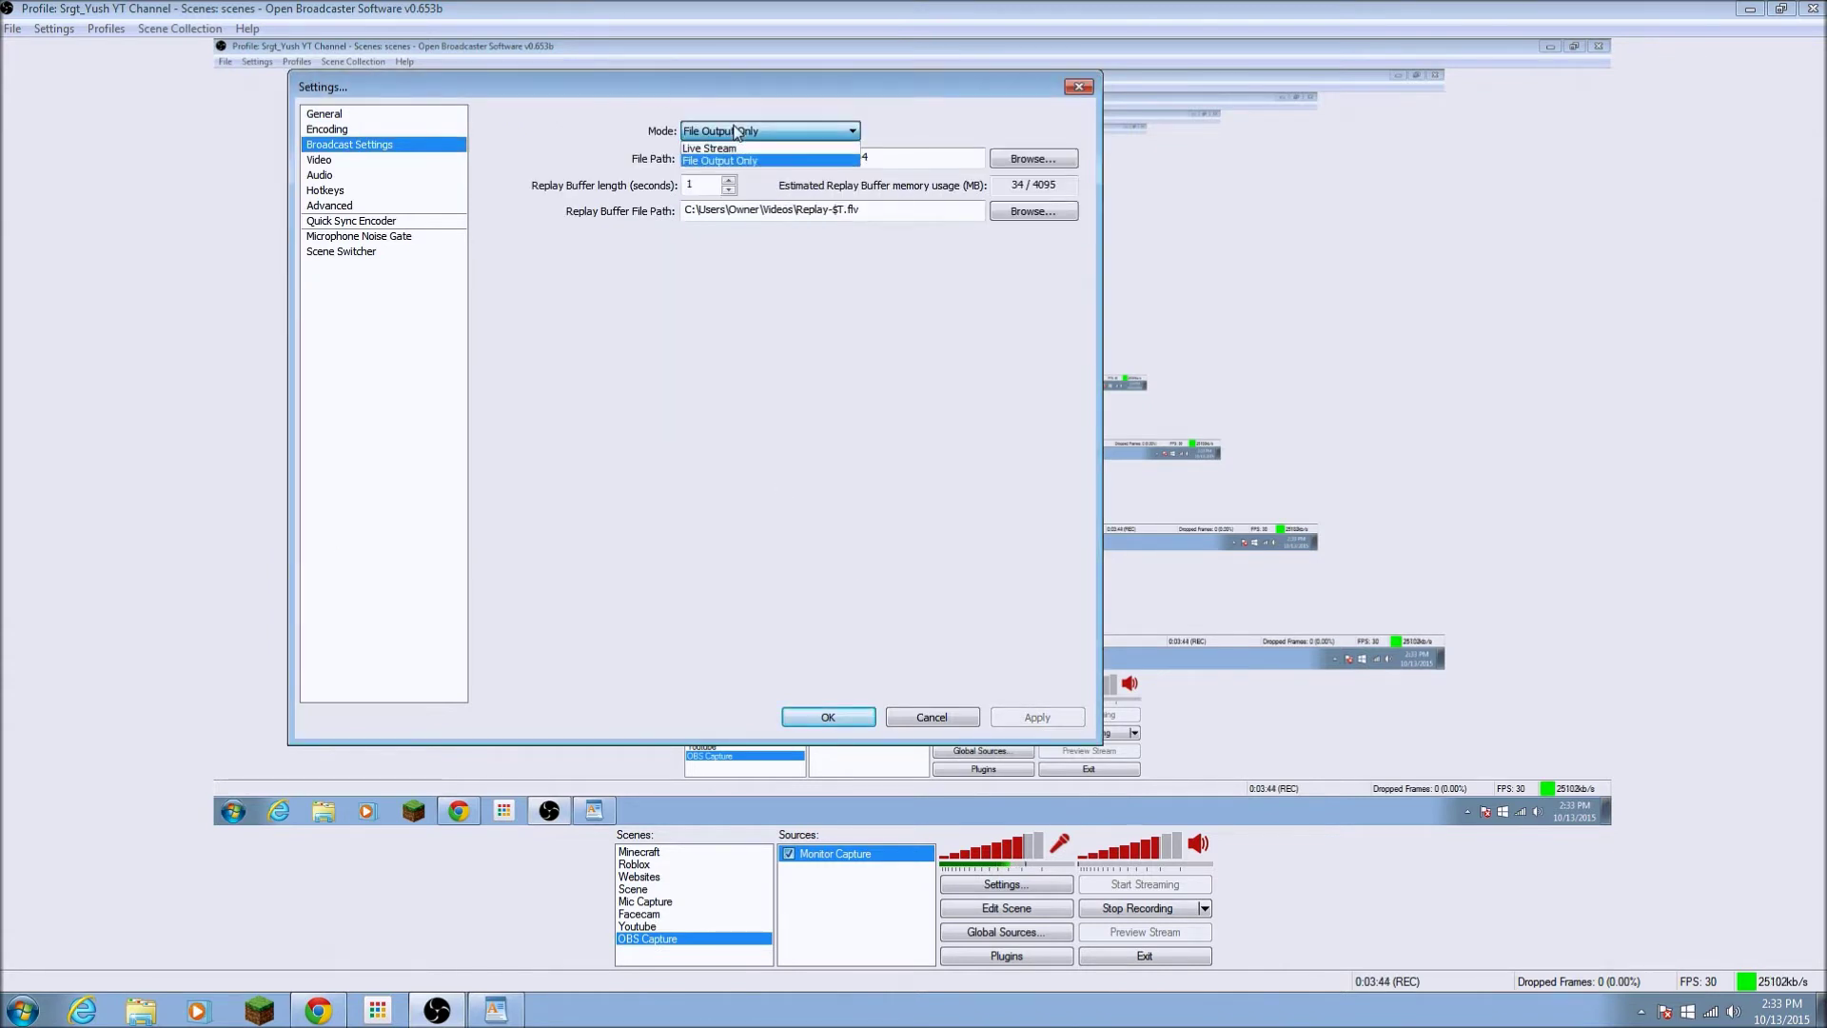
pyautogui.click(747, 159)
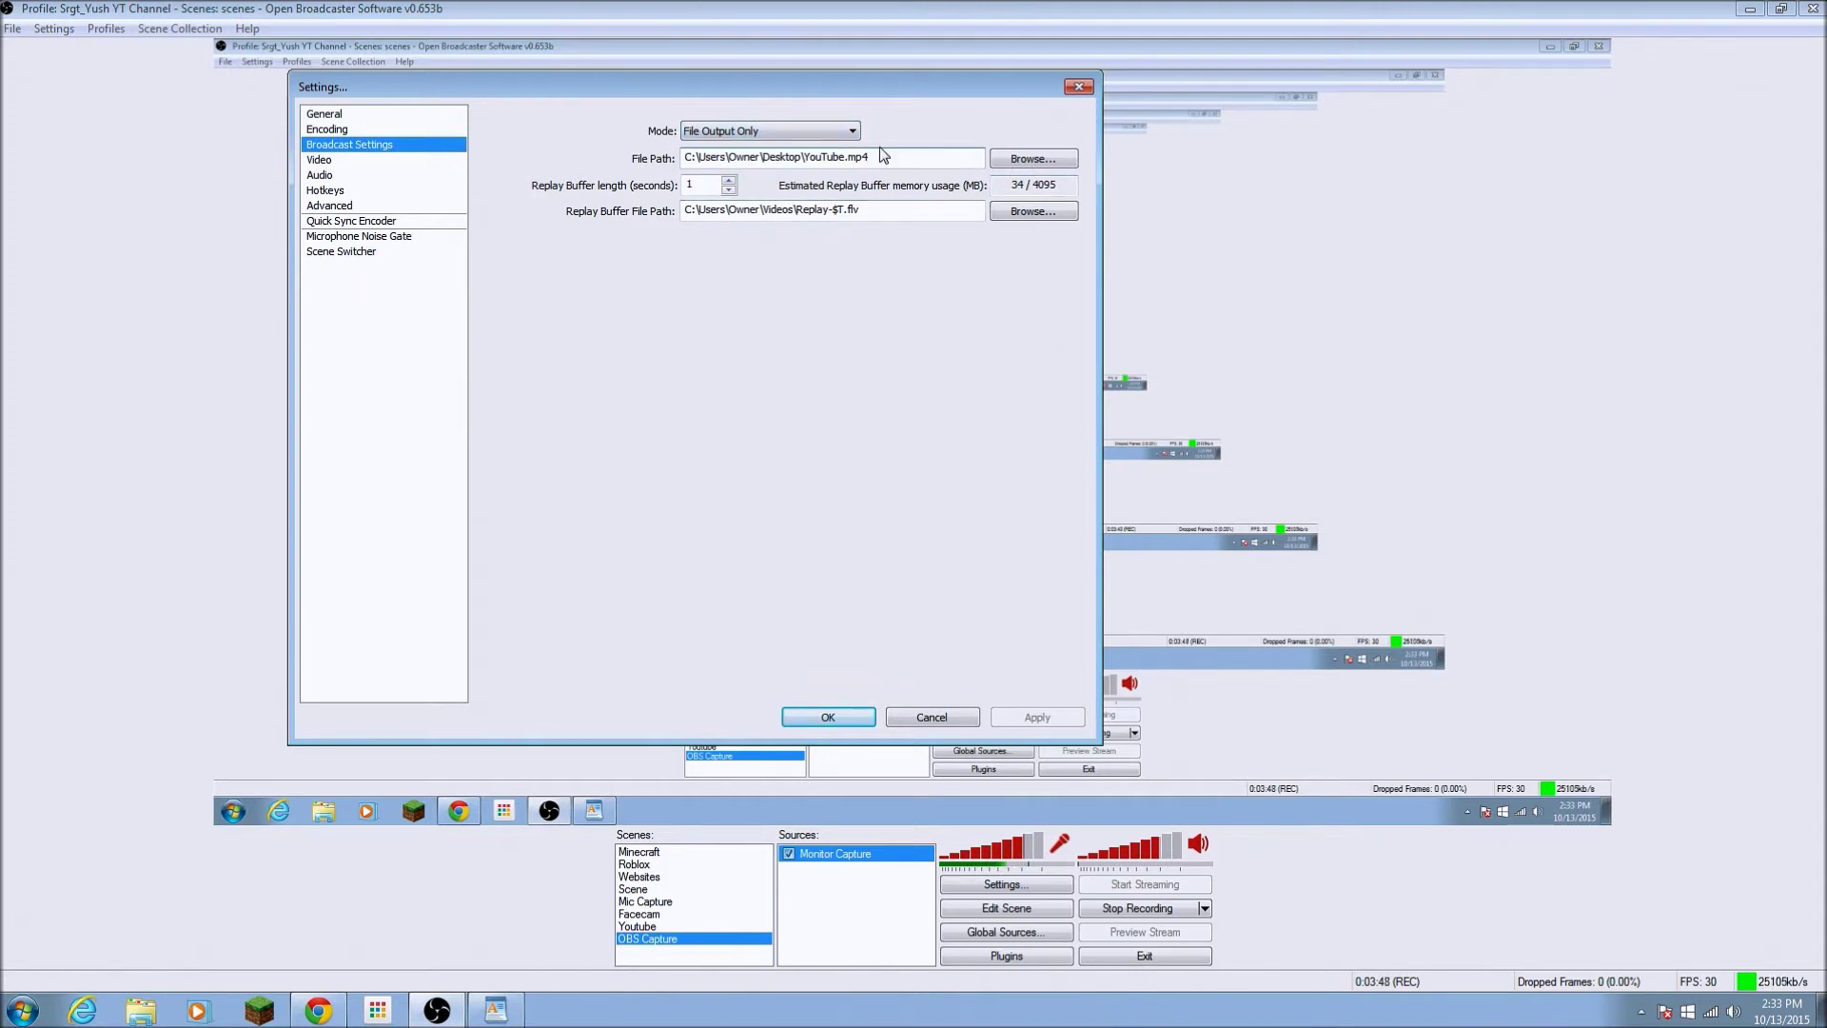
# - Review the replay buffer path, then view the 1920x1080, 30 FPS Video page
pyautogui.click(919, 213)
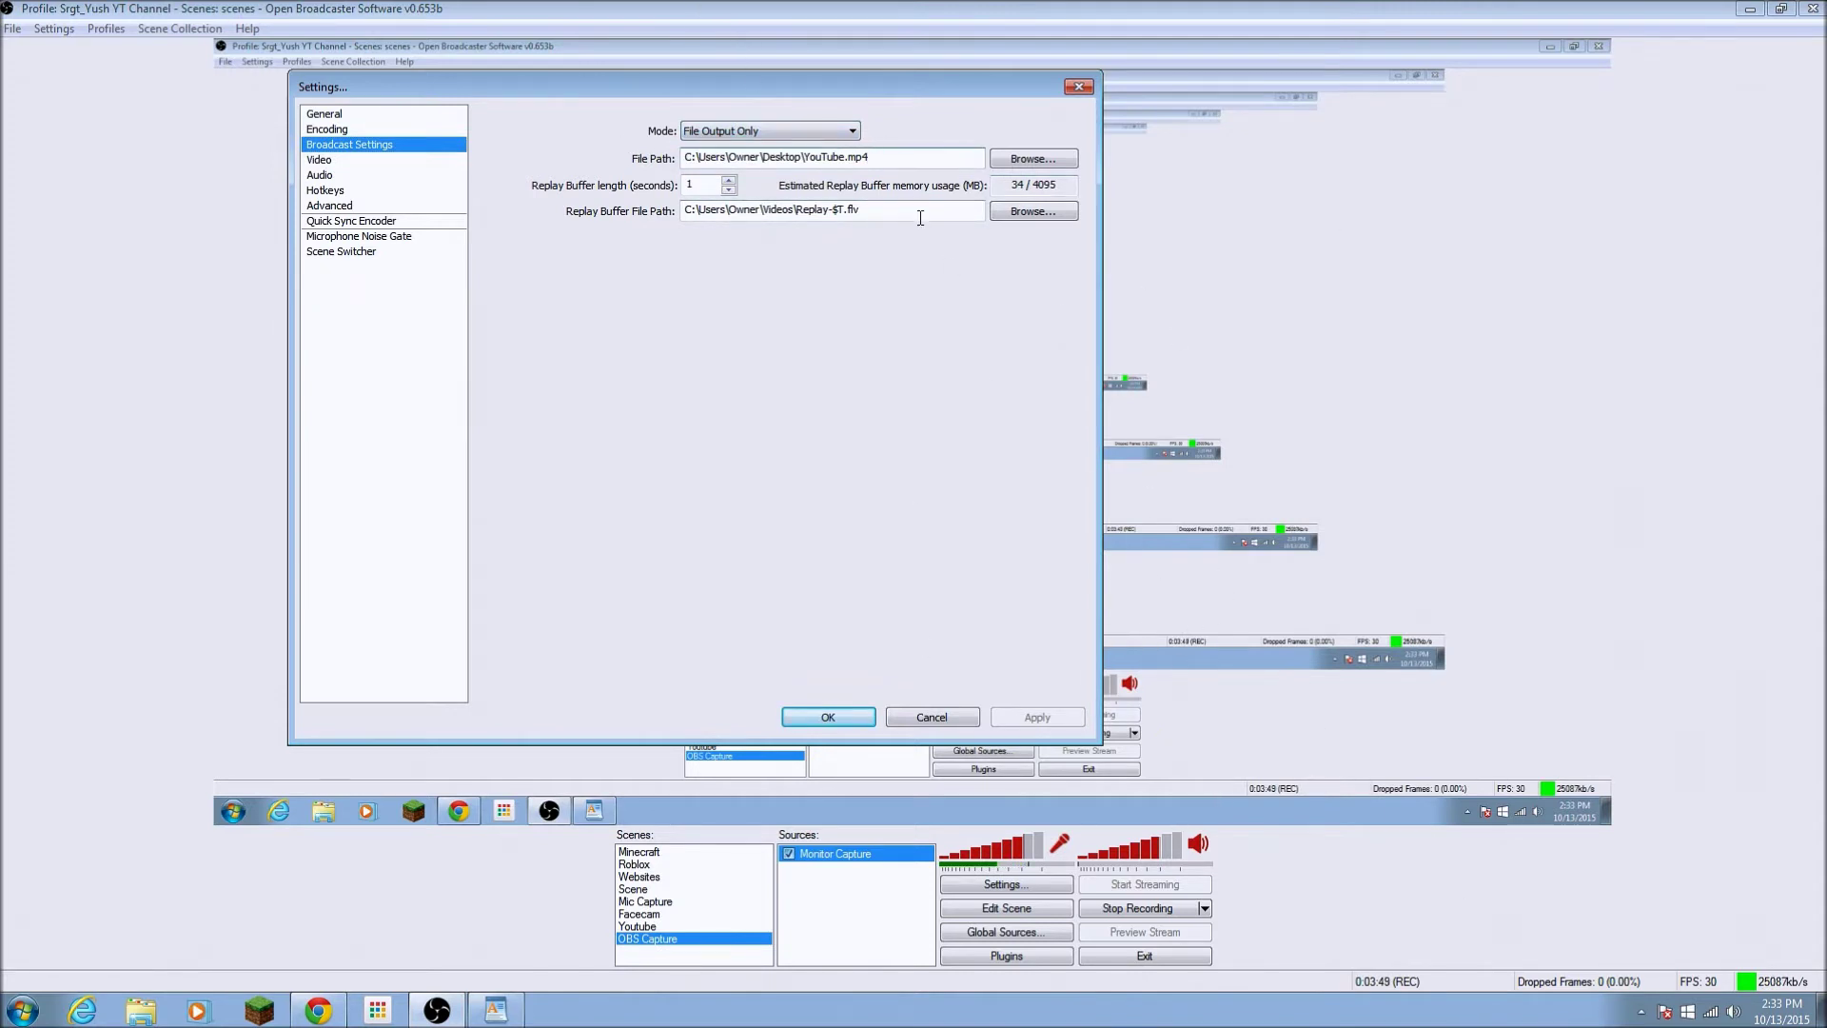
pyautogui.click(319, 159)
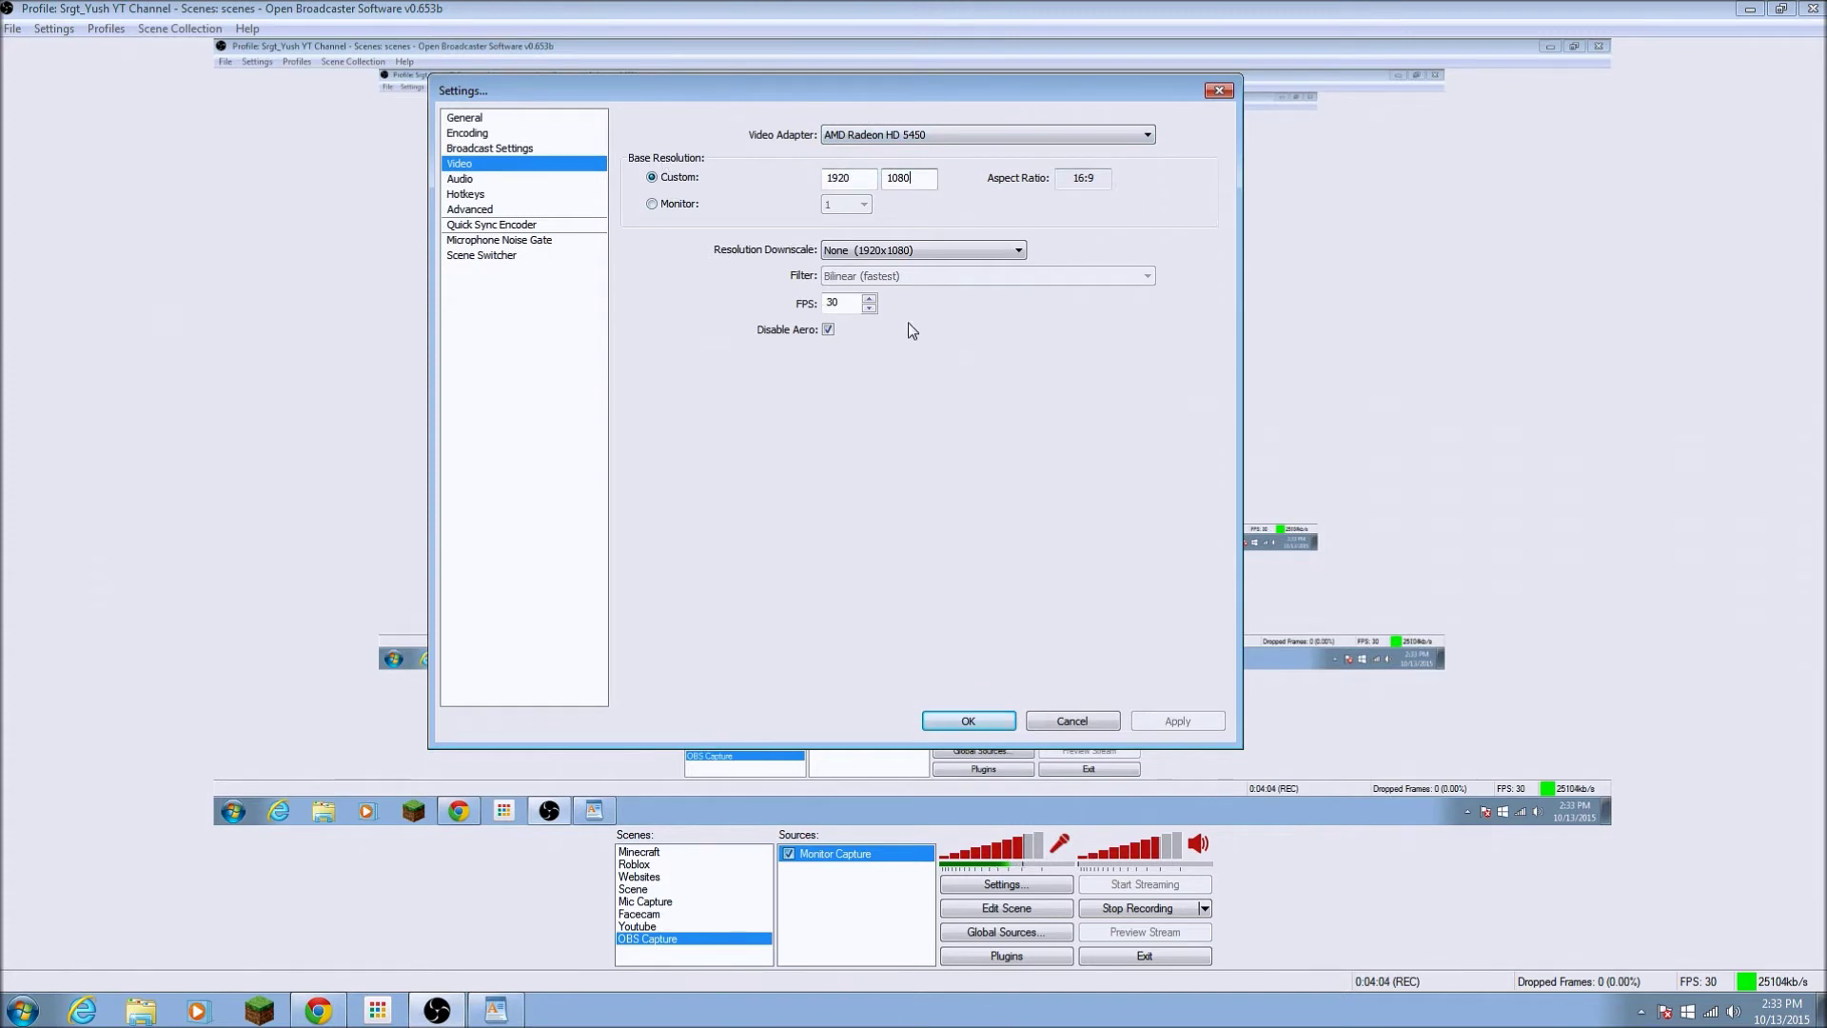
pyautogui.press('super')
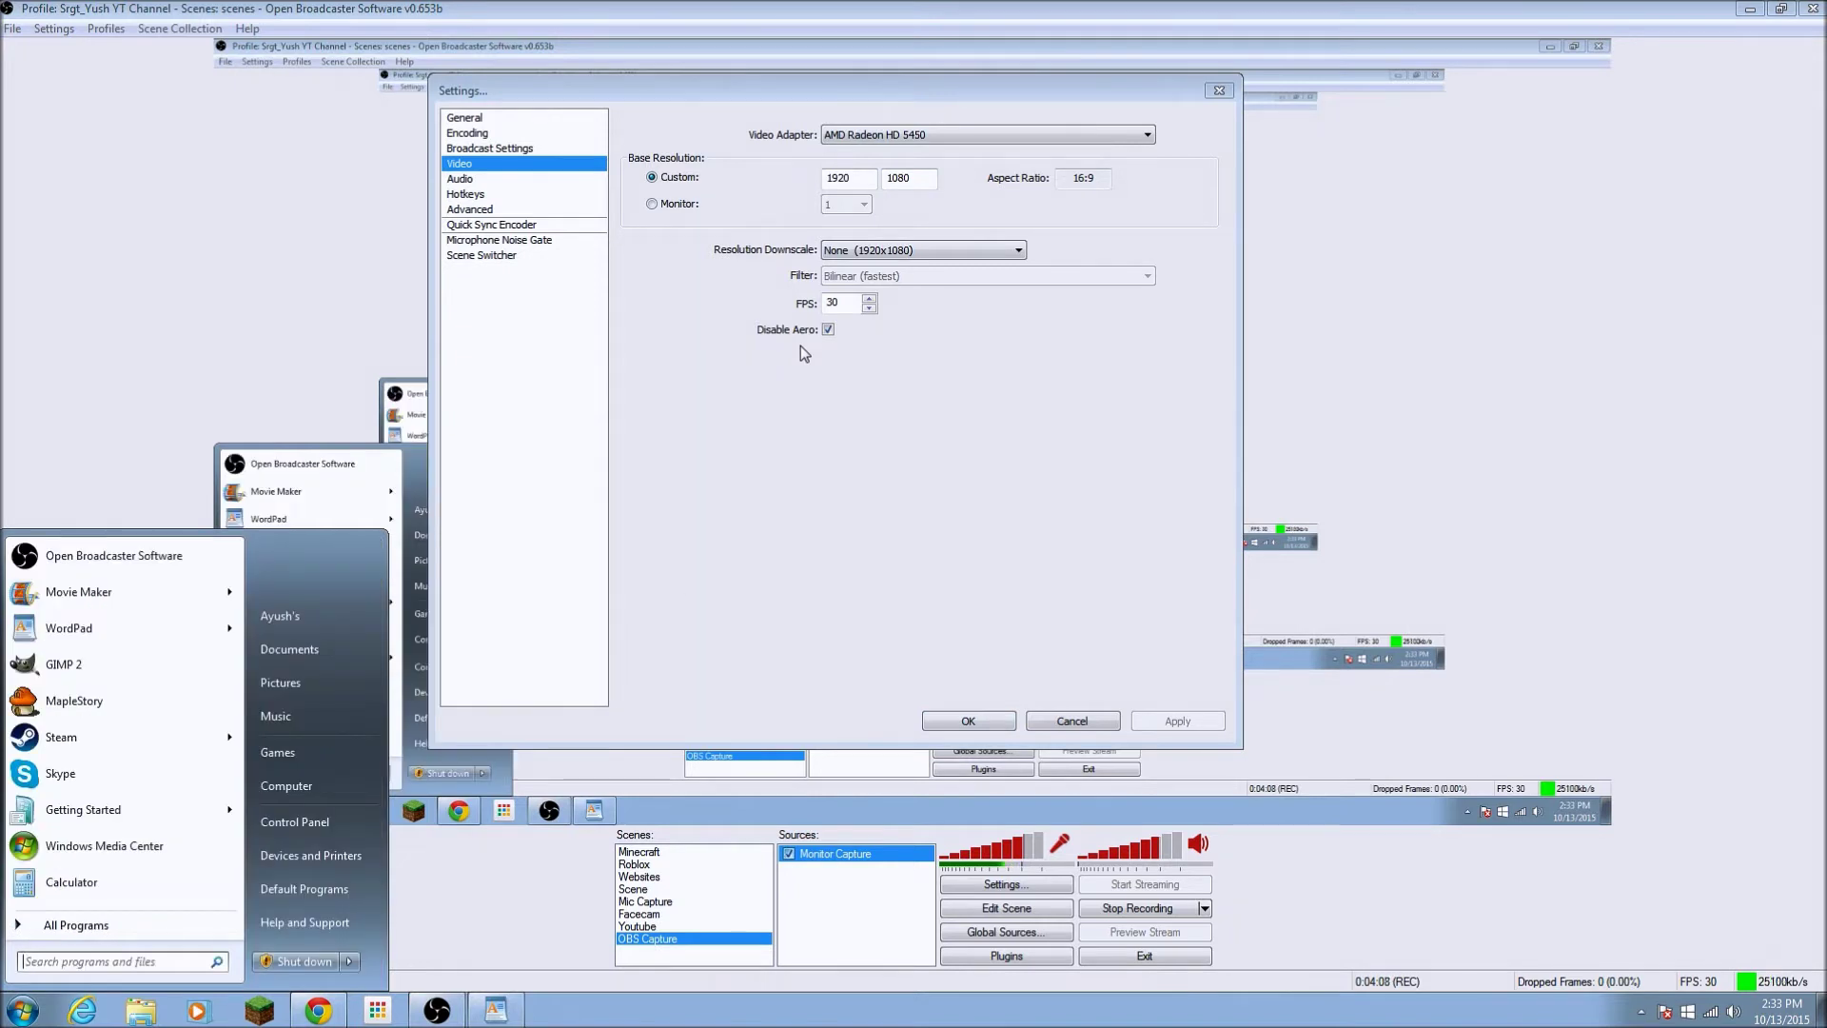
# - Search 'resolution' to open screen resolution settings and confirm DELL display 2 runs at 1920 × 1080
pyautogui.write('resolution')
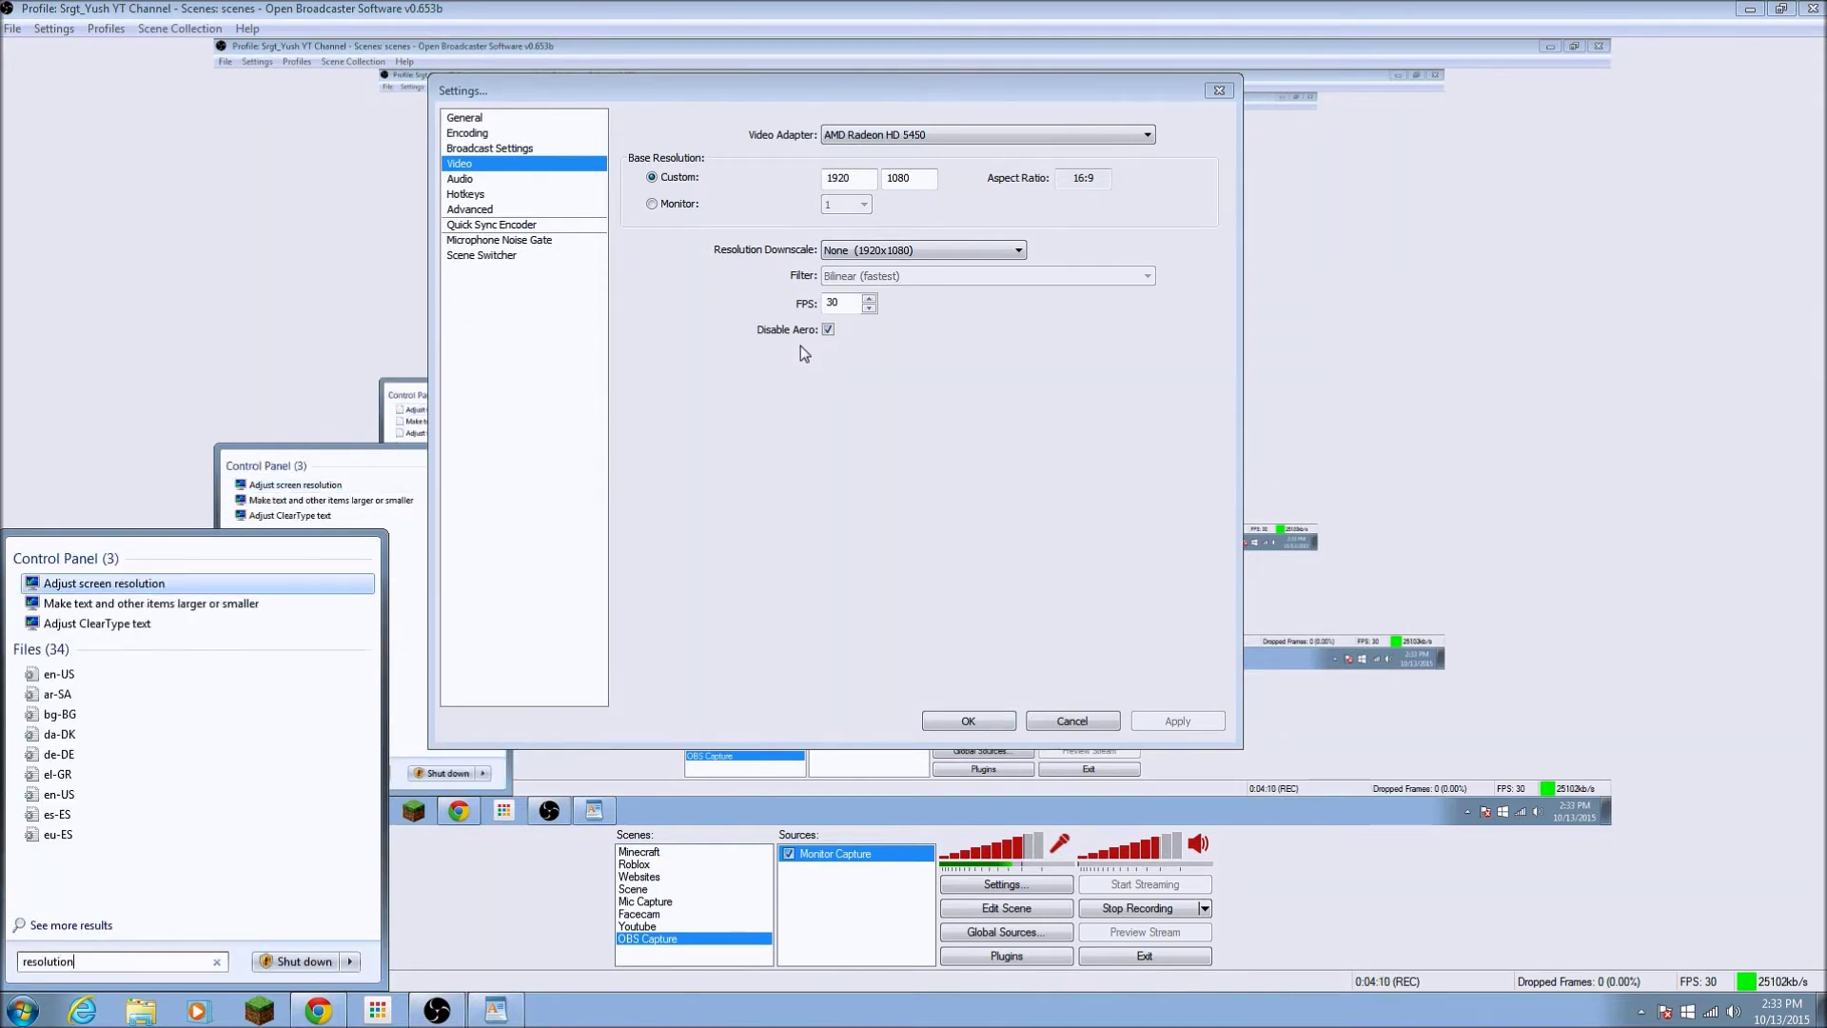
pyautogui.press('Return')
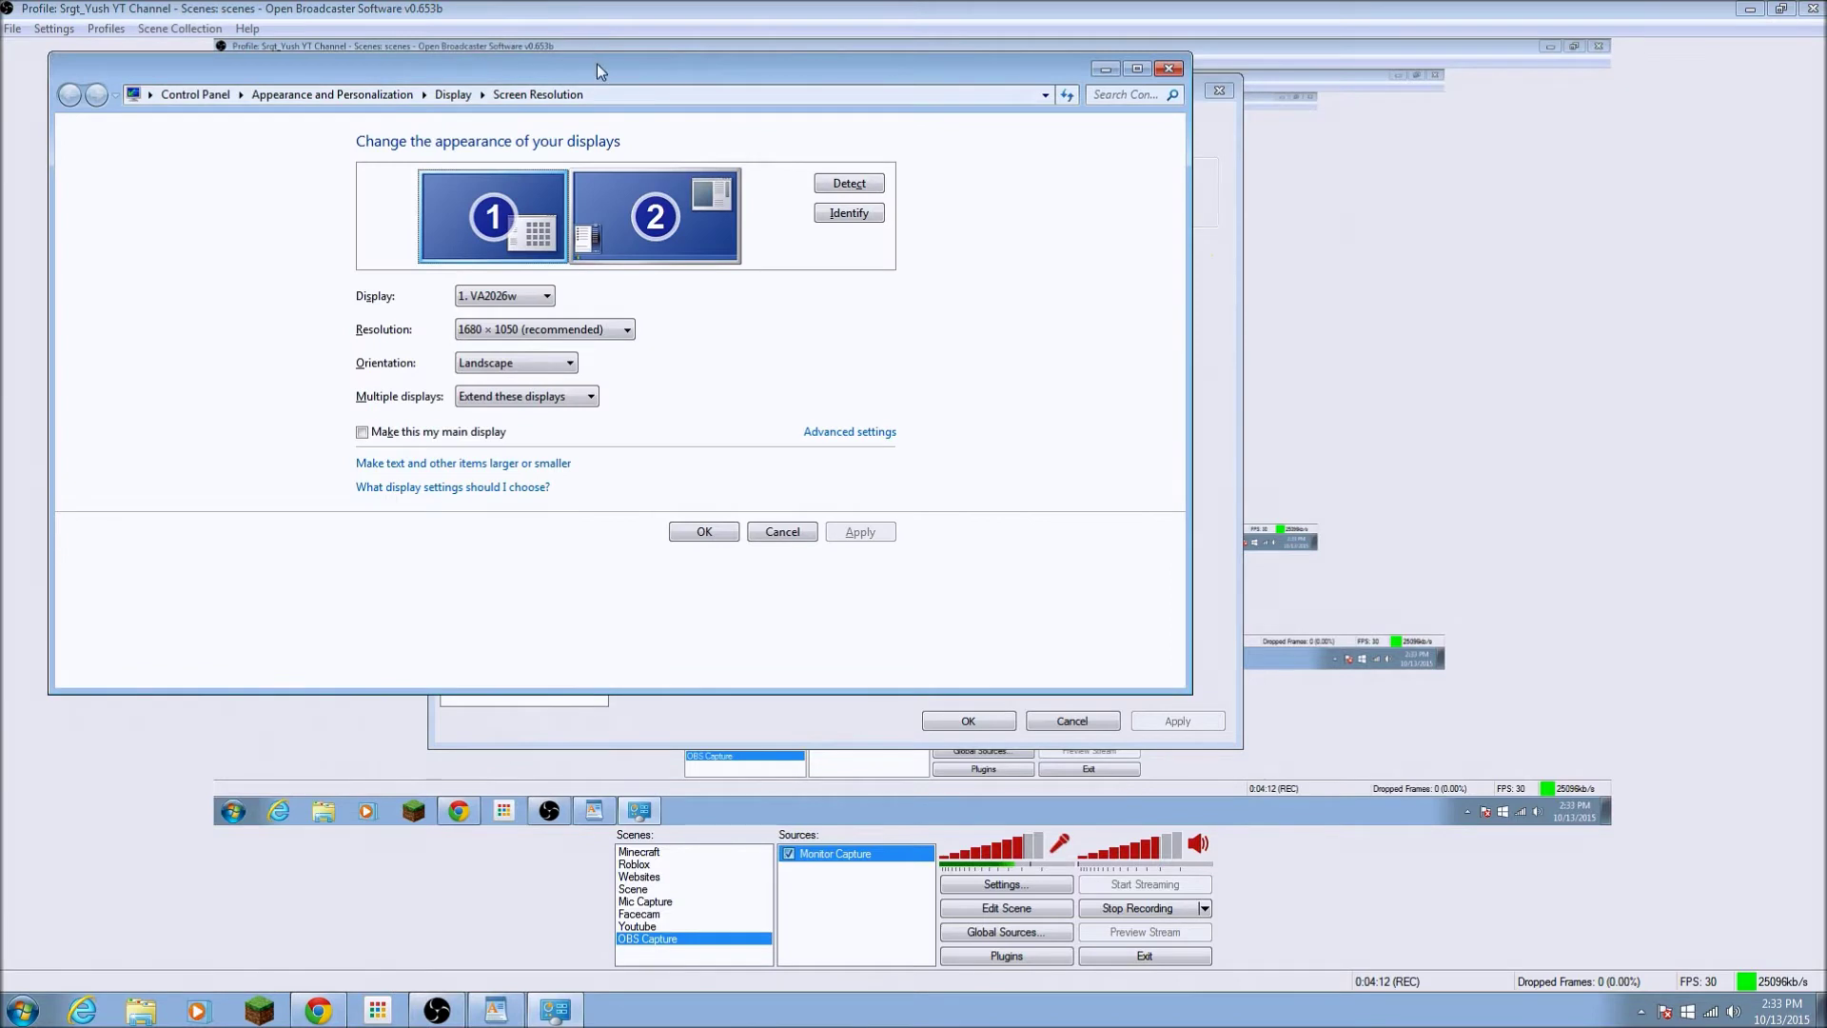
pyautogui.moveTo(597, 65); pyautogui.dragTo(718, 61)
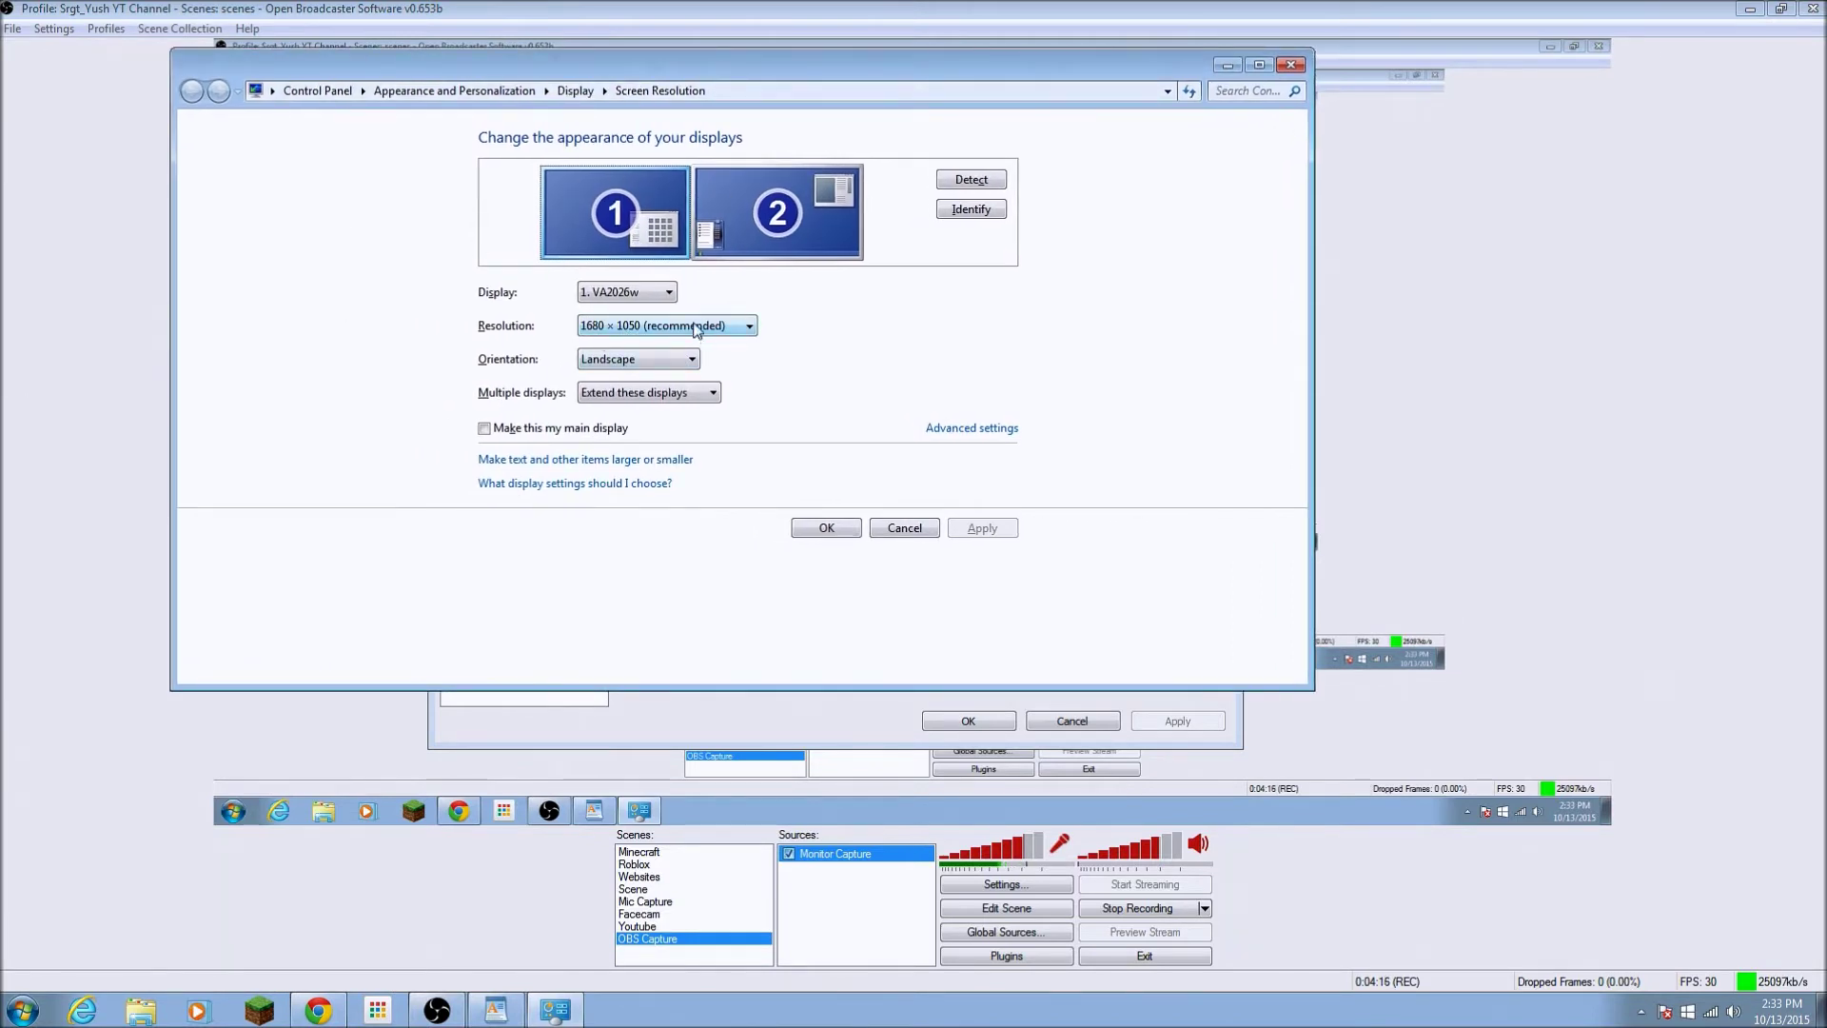
pyautogui.click(807, 197)
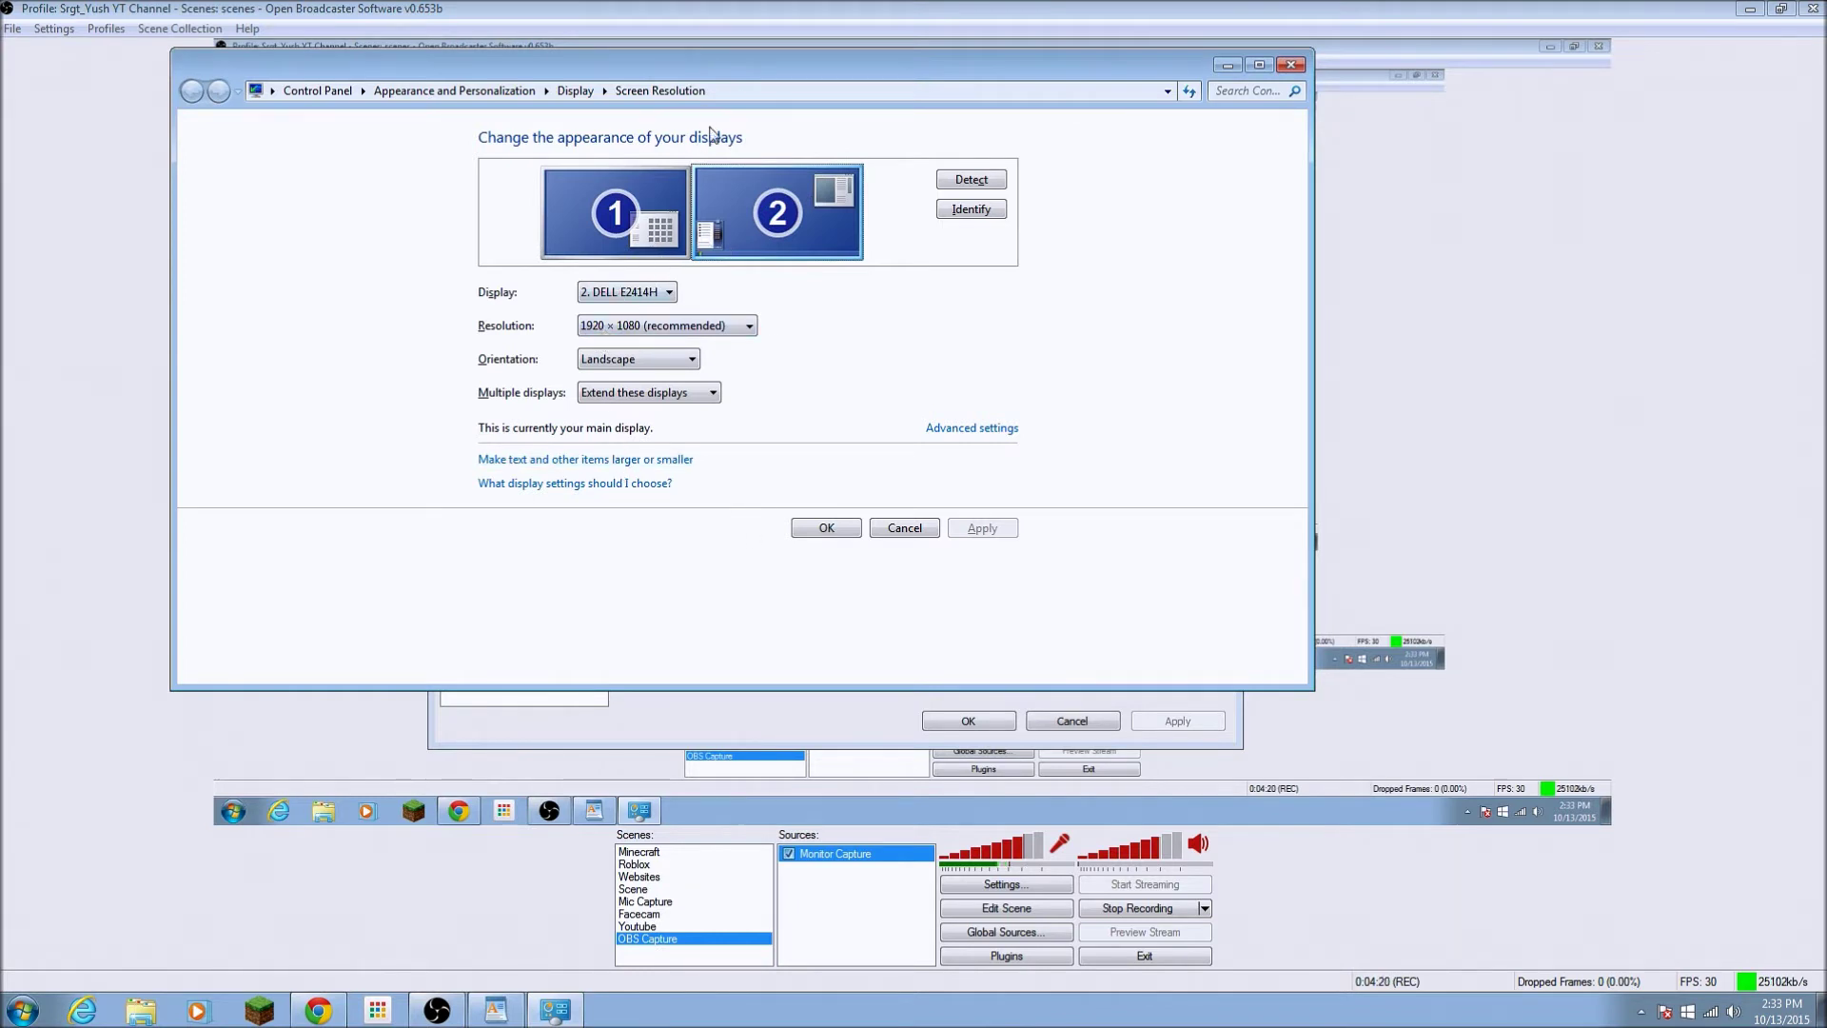
pyautogui.moveTo(771, 70); pyautogui.dragTo(613, 75)
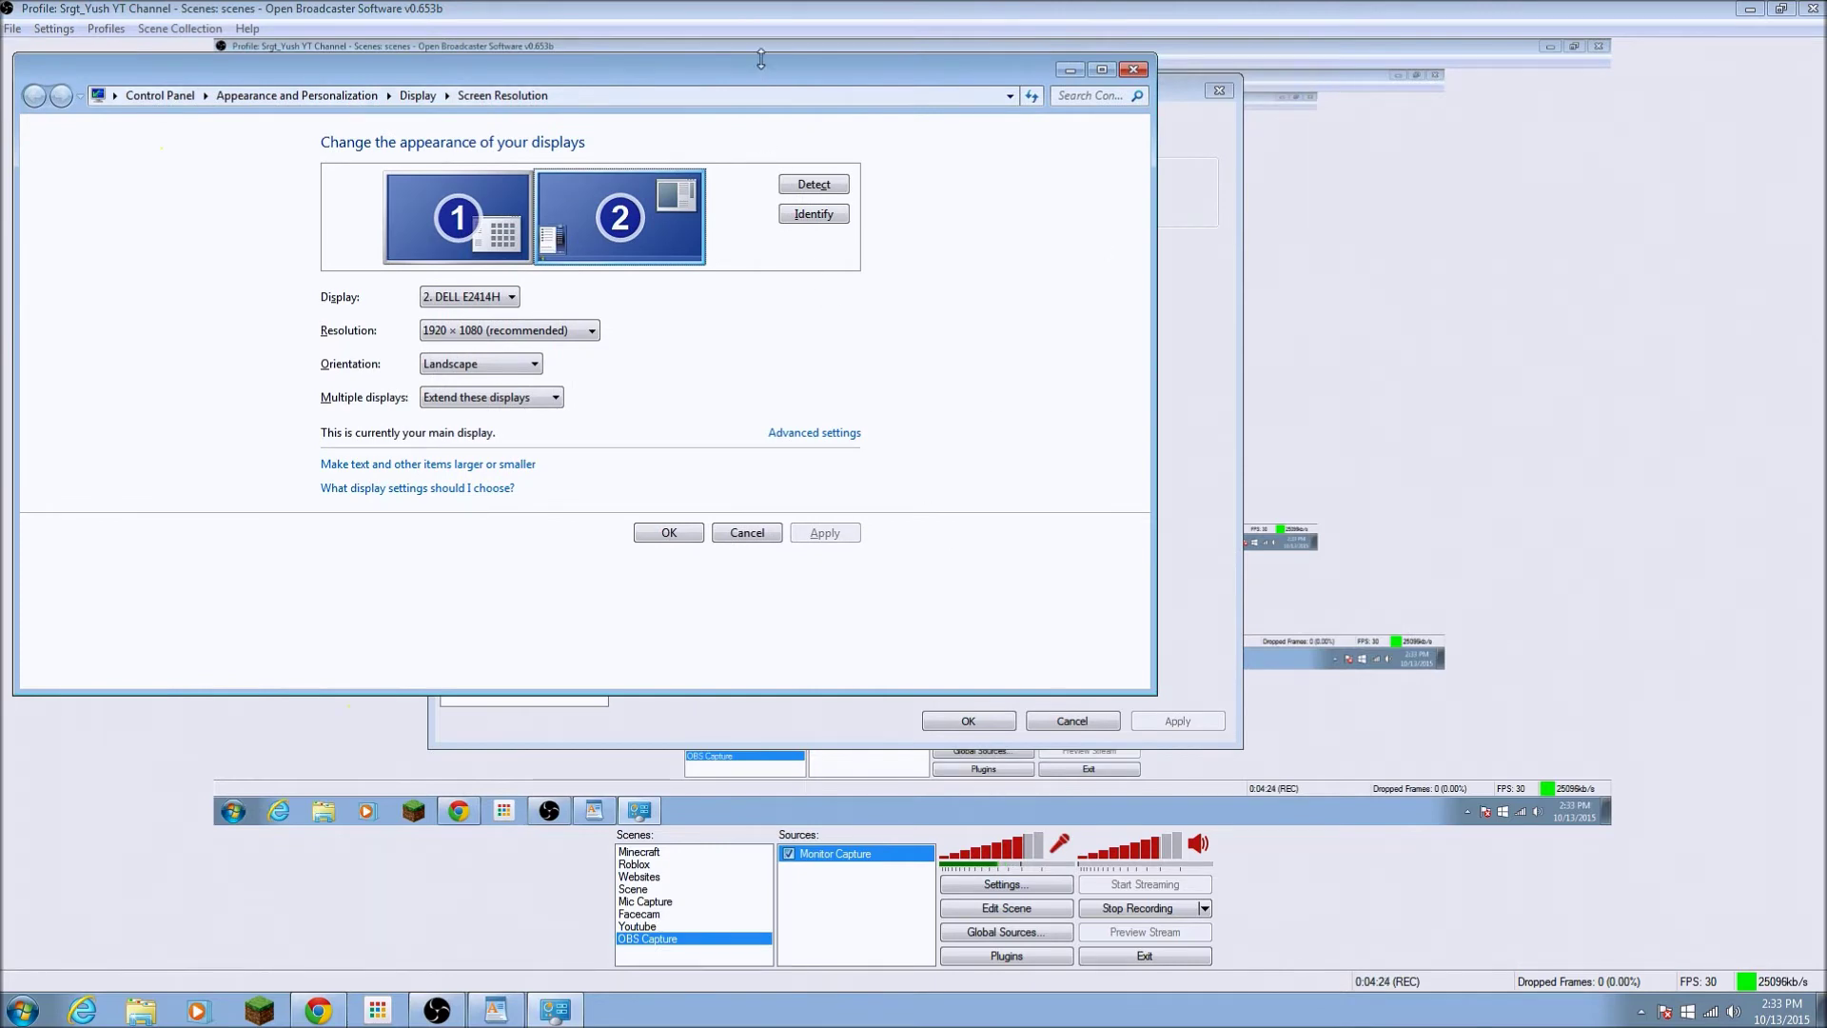
pyautogui.moveTo(923, 54)
pyautogui.mouseDown()
pyautogui.moveTo(922, 407)
pyautogui.moveTo(916, 86)
pyautogui.mouseUp()
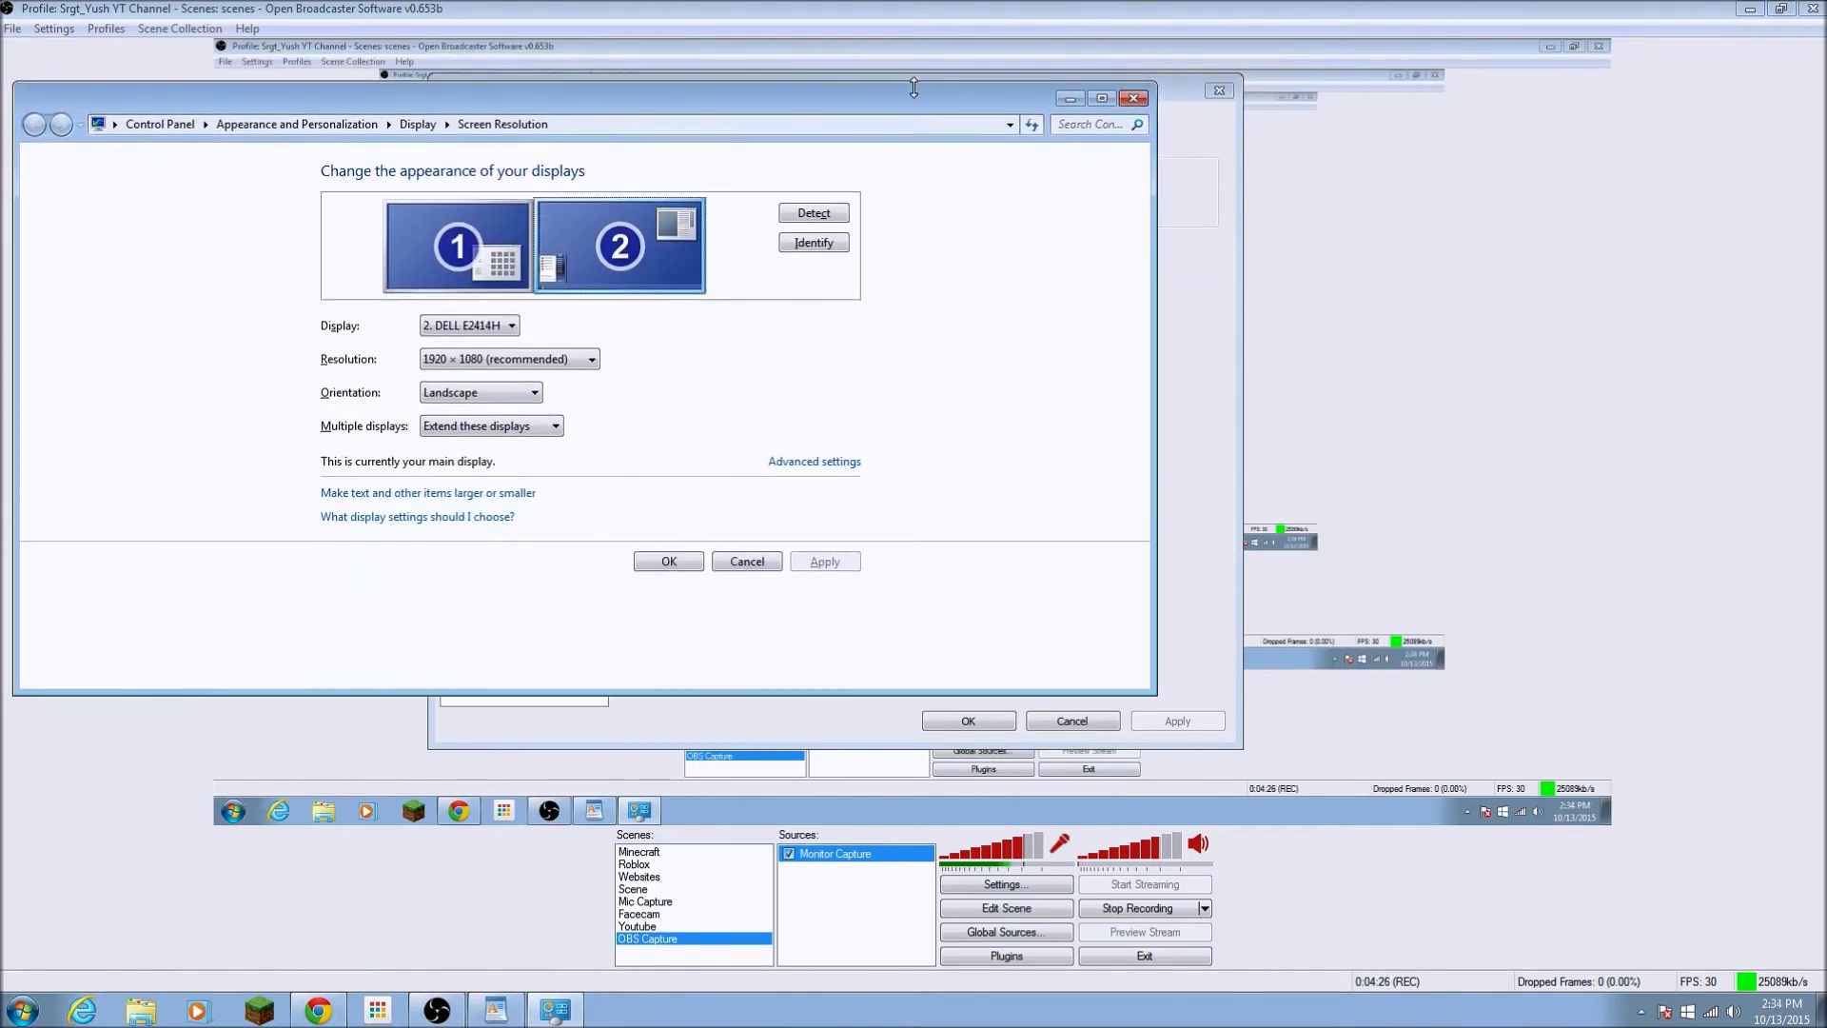
pyautogui.click(487, 362)
pyautogui.click(487, 362)
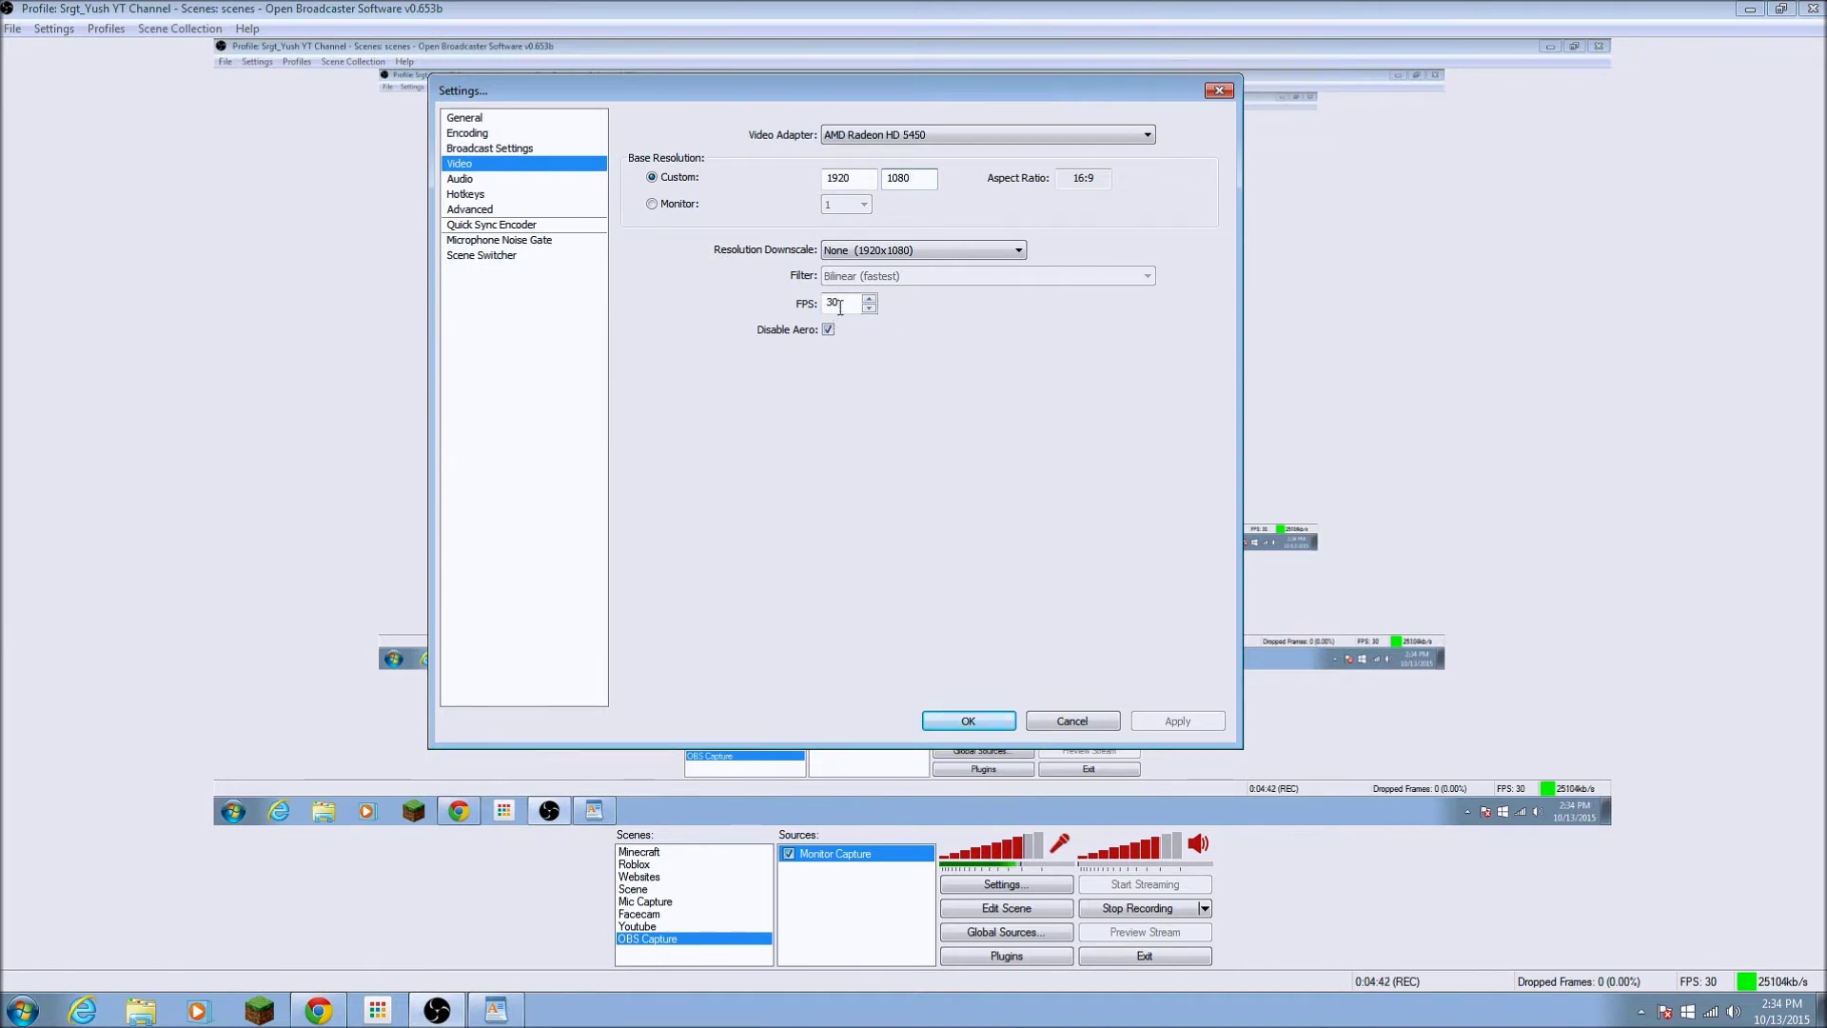
# - Edit the Video page FPS box, keeping the frame rate at 30
pyautogui.doubleClick(840, 301)
pyautogui.click(843, 303)
# - Keep Desktop Audio Device on Default and set Microphone/Auxiliary to Desktop Microphone
pyautogui.click(461, 179)
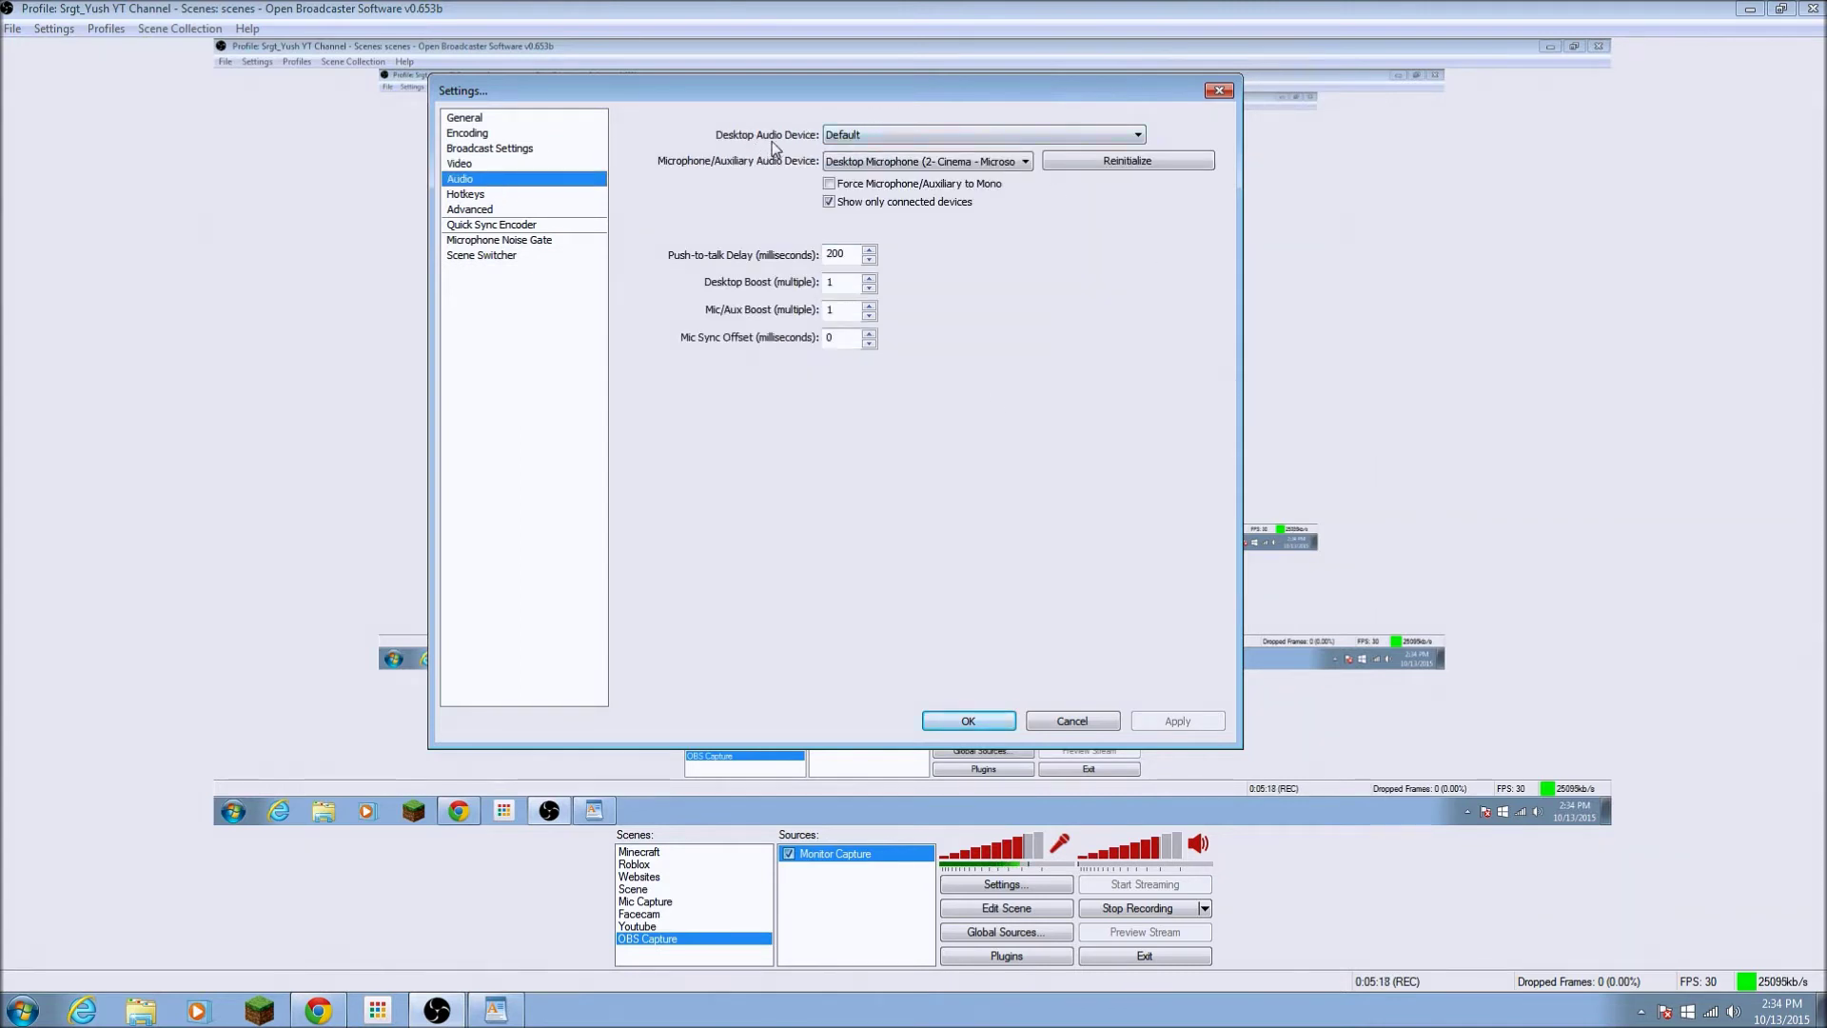
pyautogui.click(880, 145)
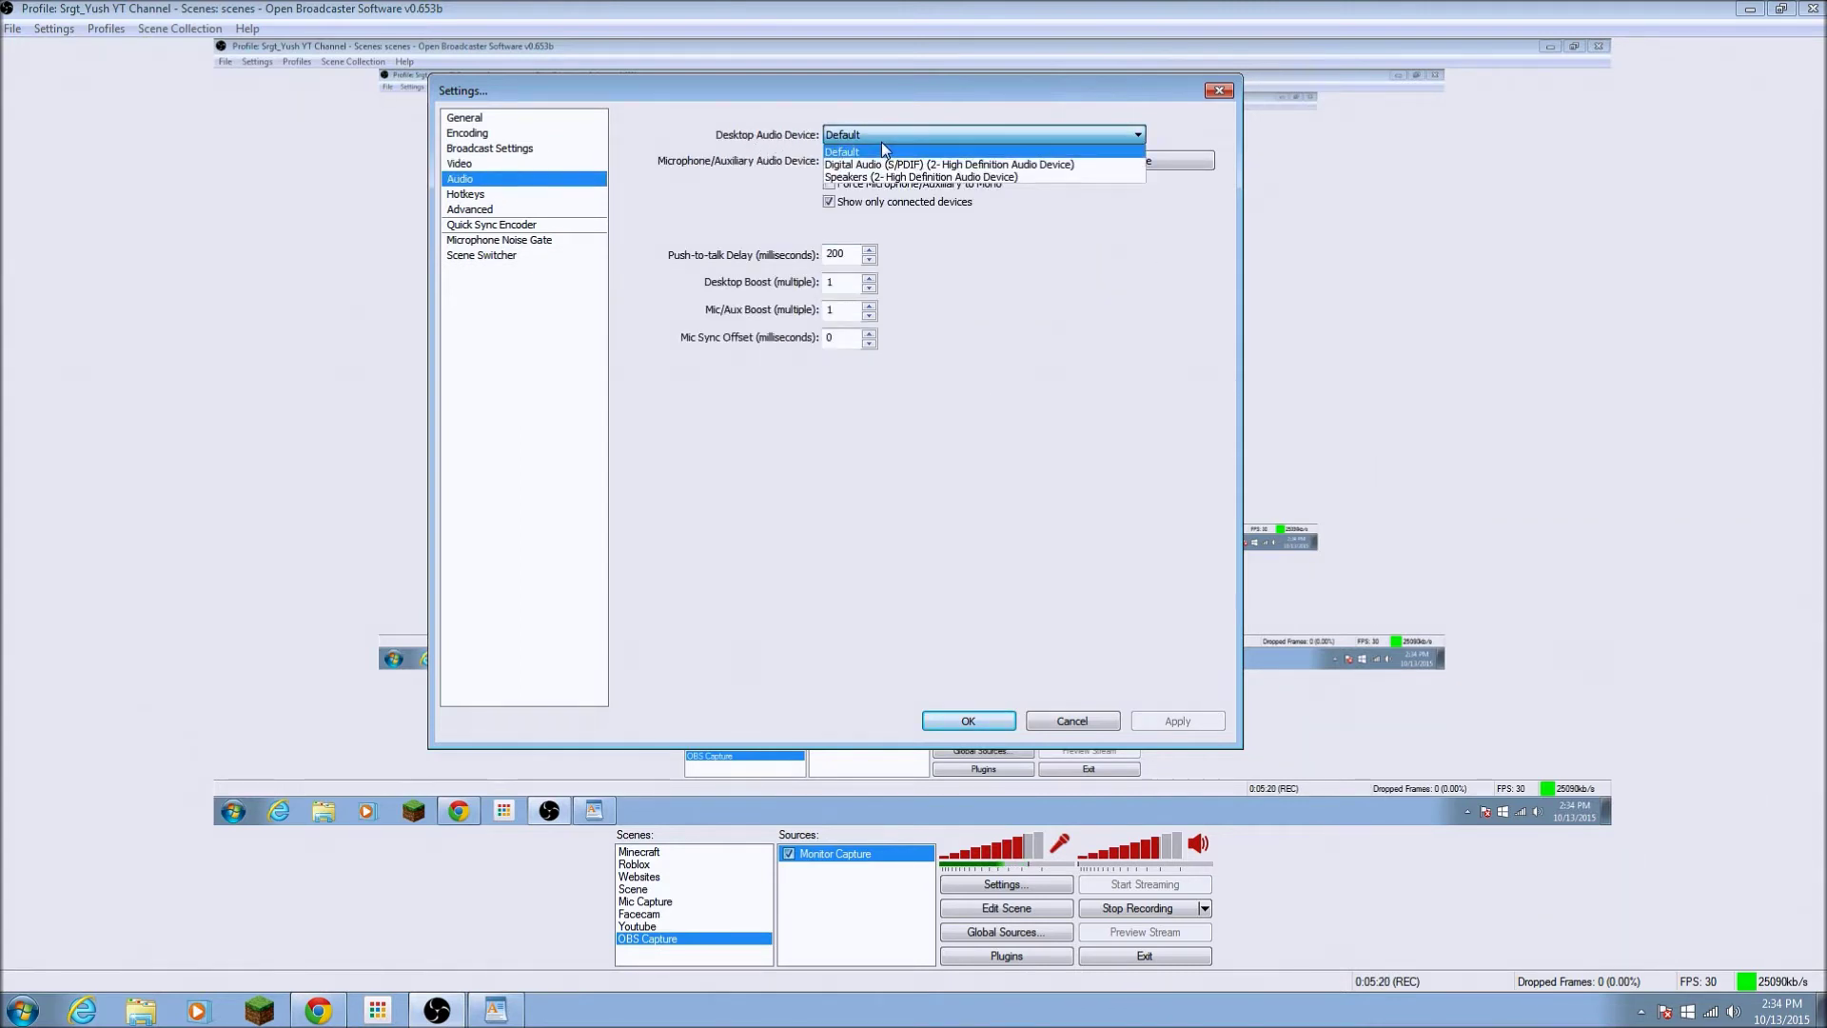
pyautogui.click(881, 134)
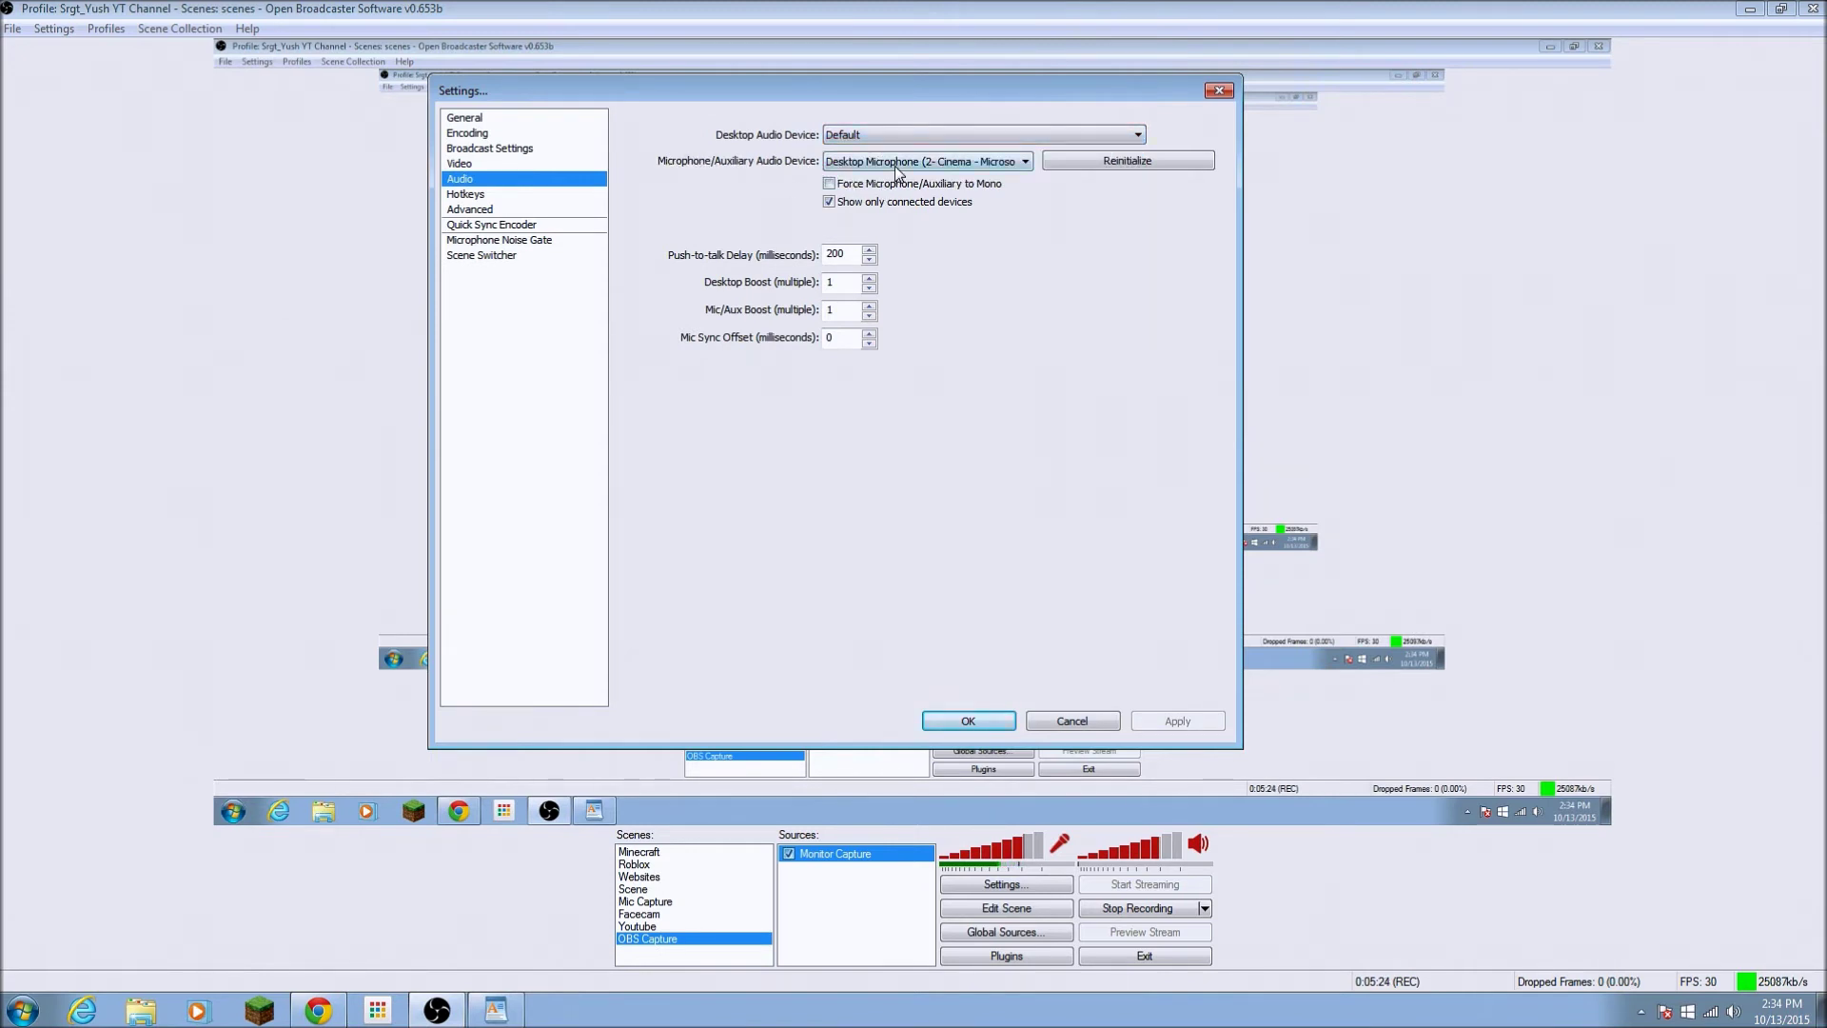
pyautogui.click(898, 162)
pyautogui.click(888, 204)
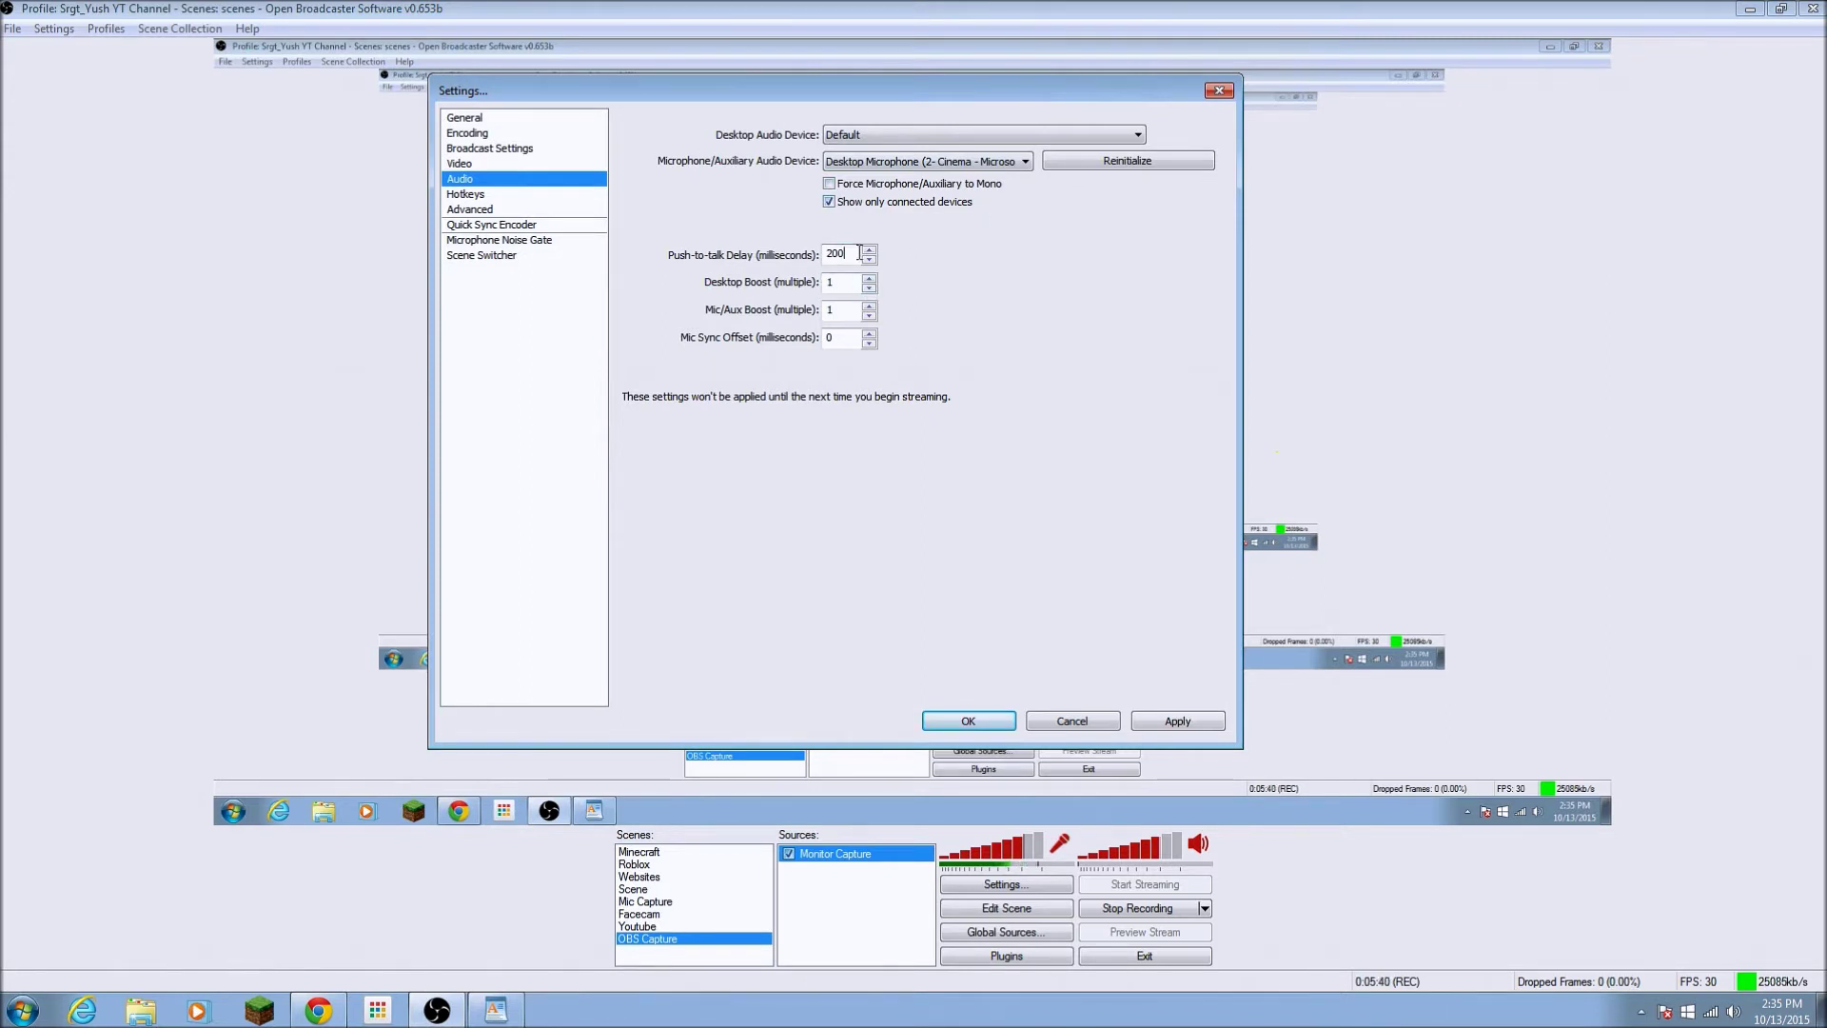
pyautogui.click(854, 310)
# - Go to Hotkeys without saving the audio changes and review the F5 and F4 recording hotkeys
pyautogui.click(487, 194)
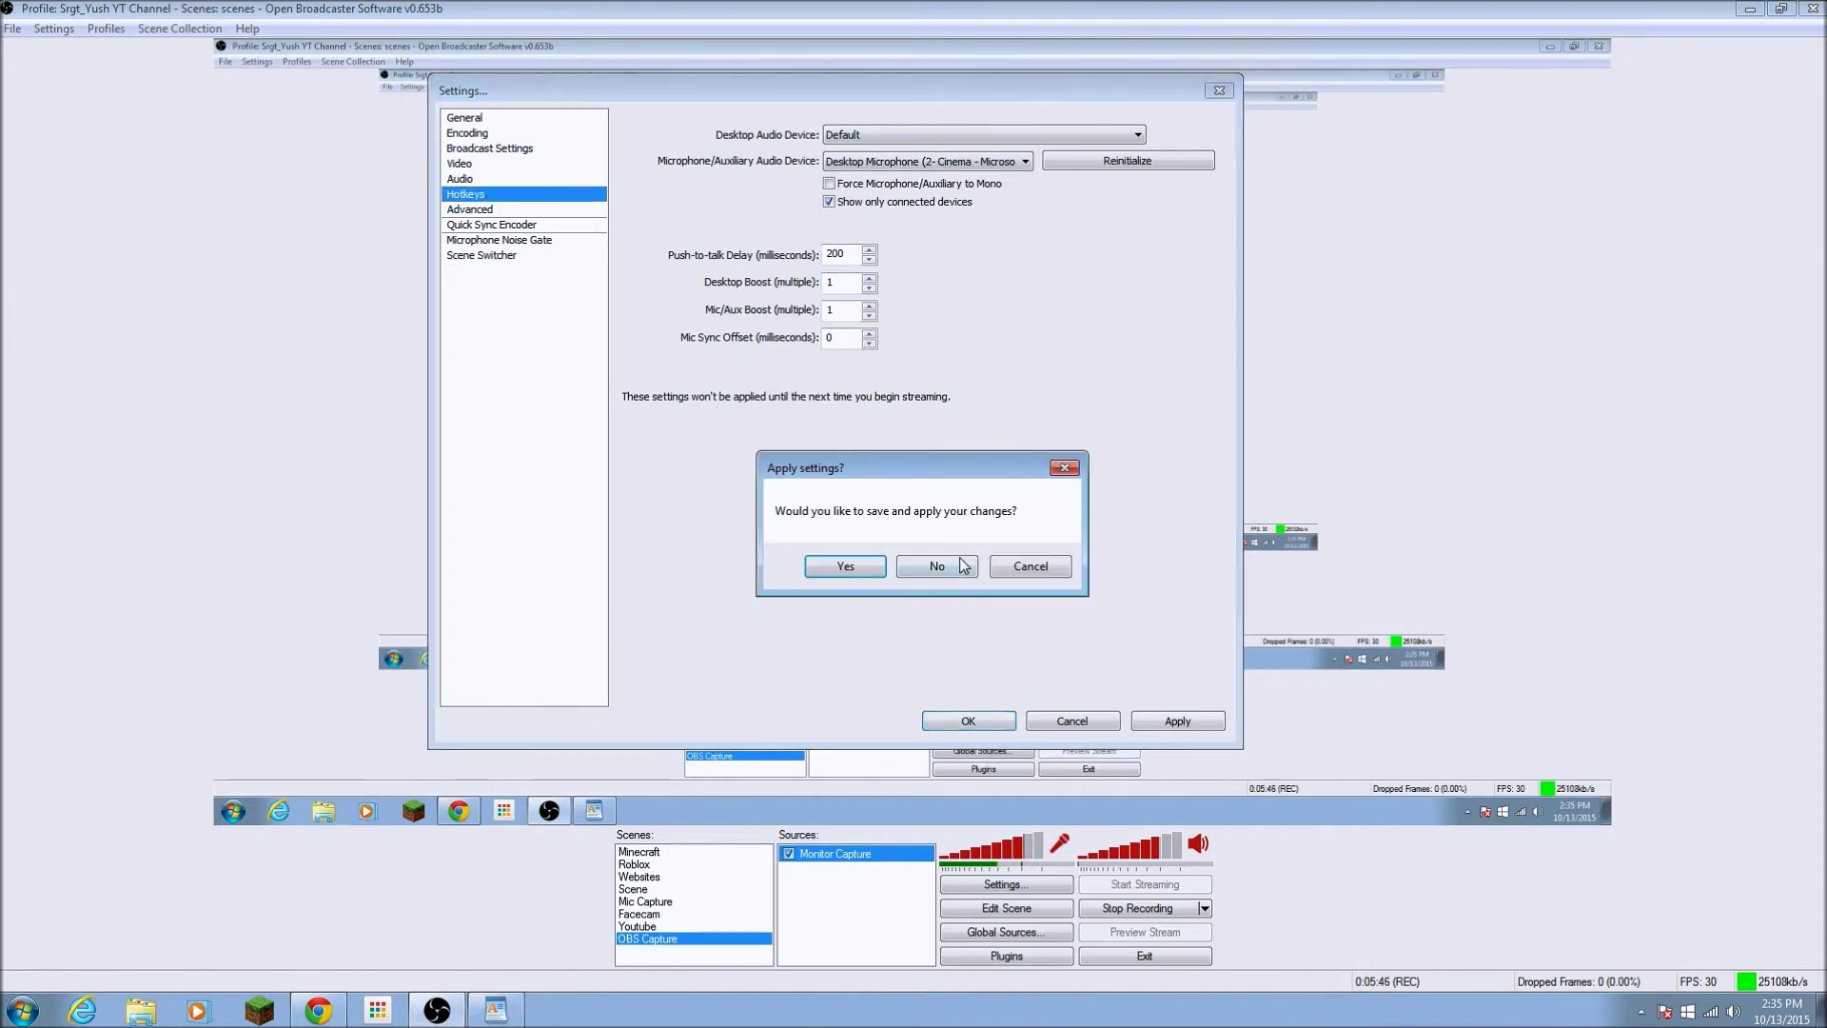
pyautogui.click(930, 565)
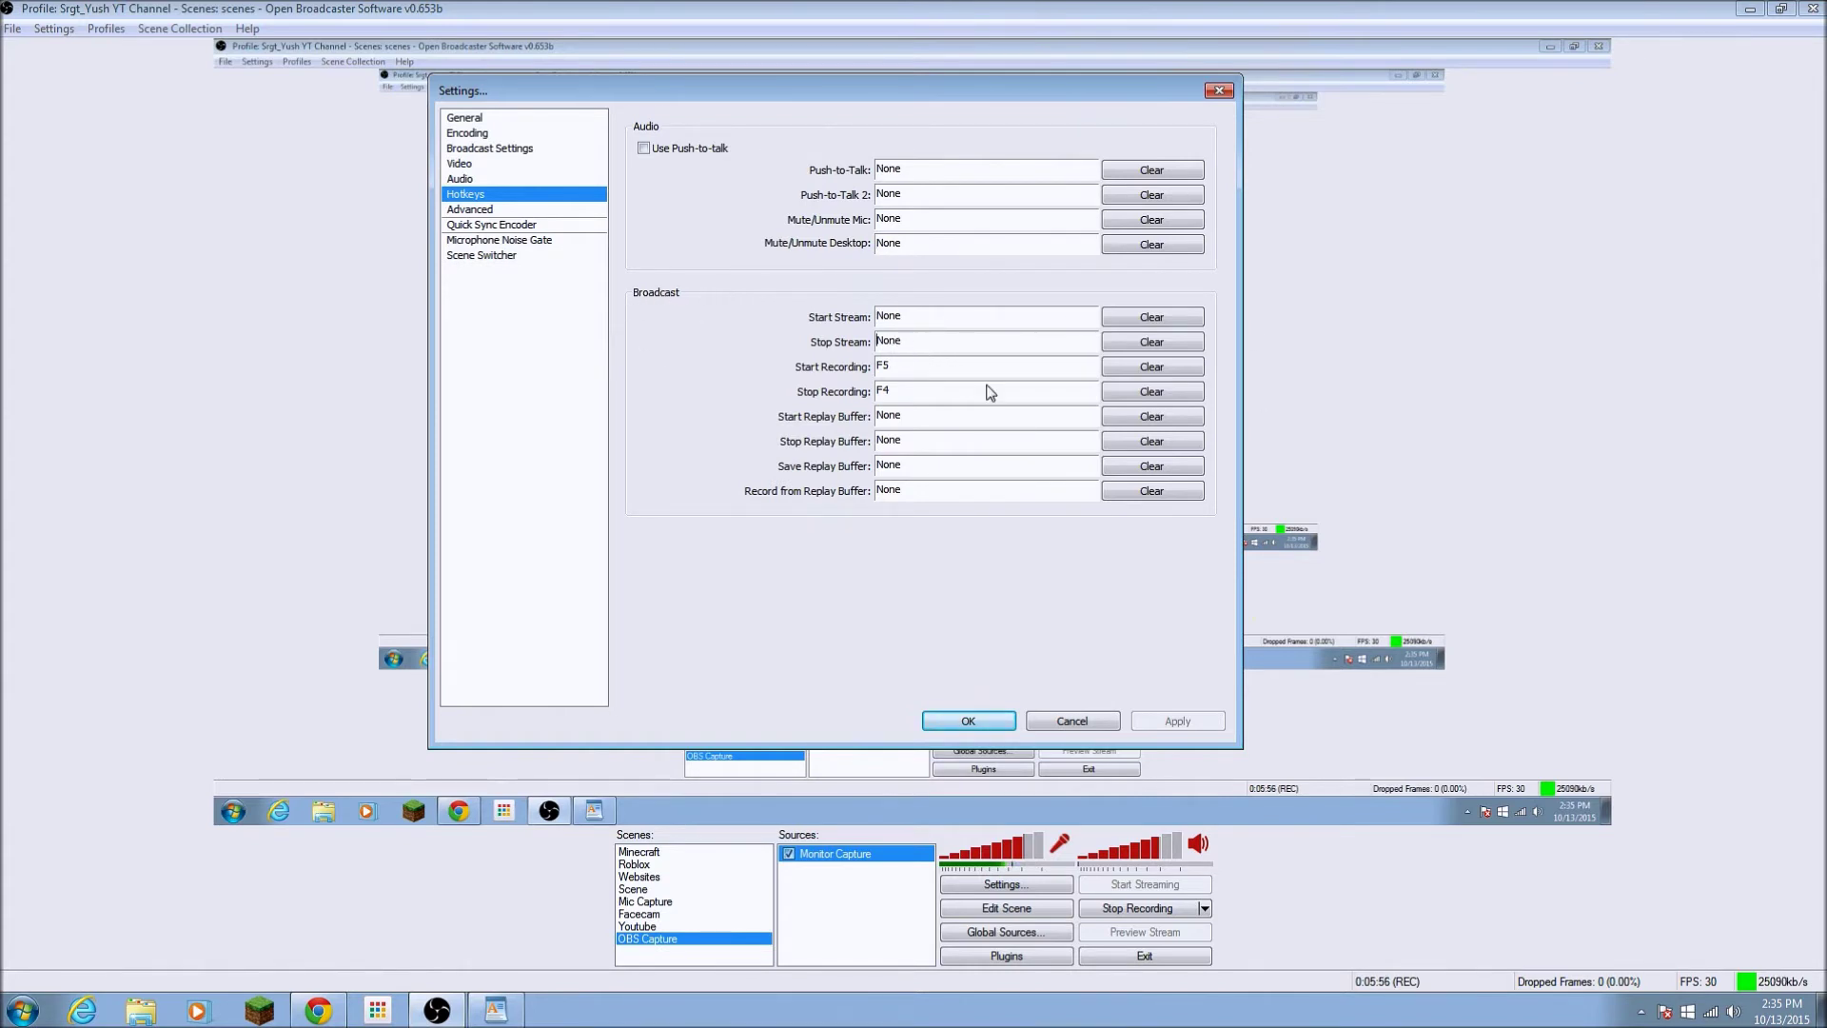
pyautogui.click(921, 366)
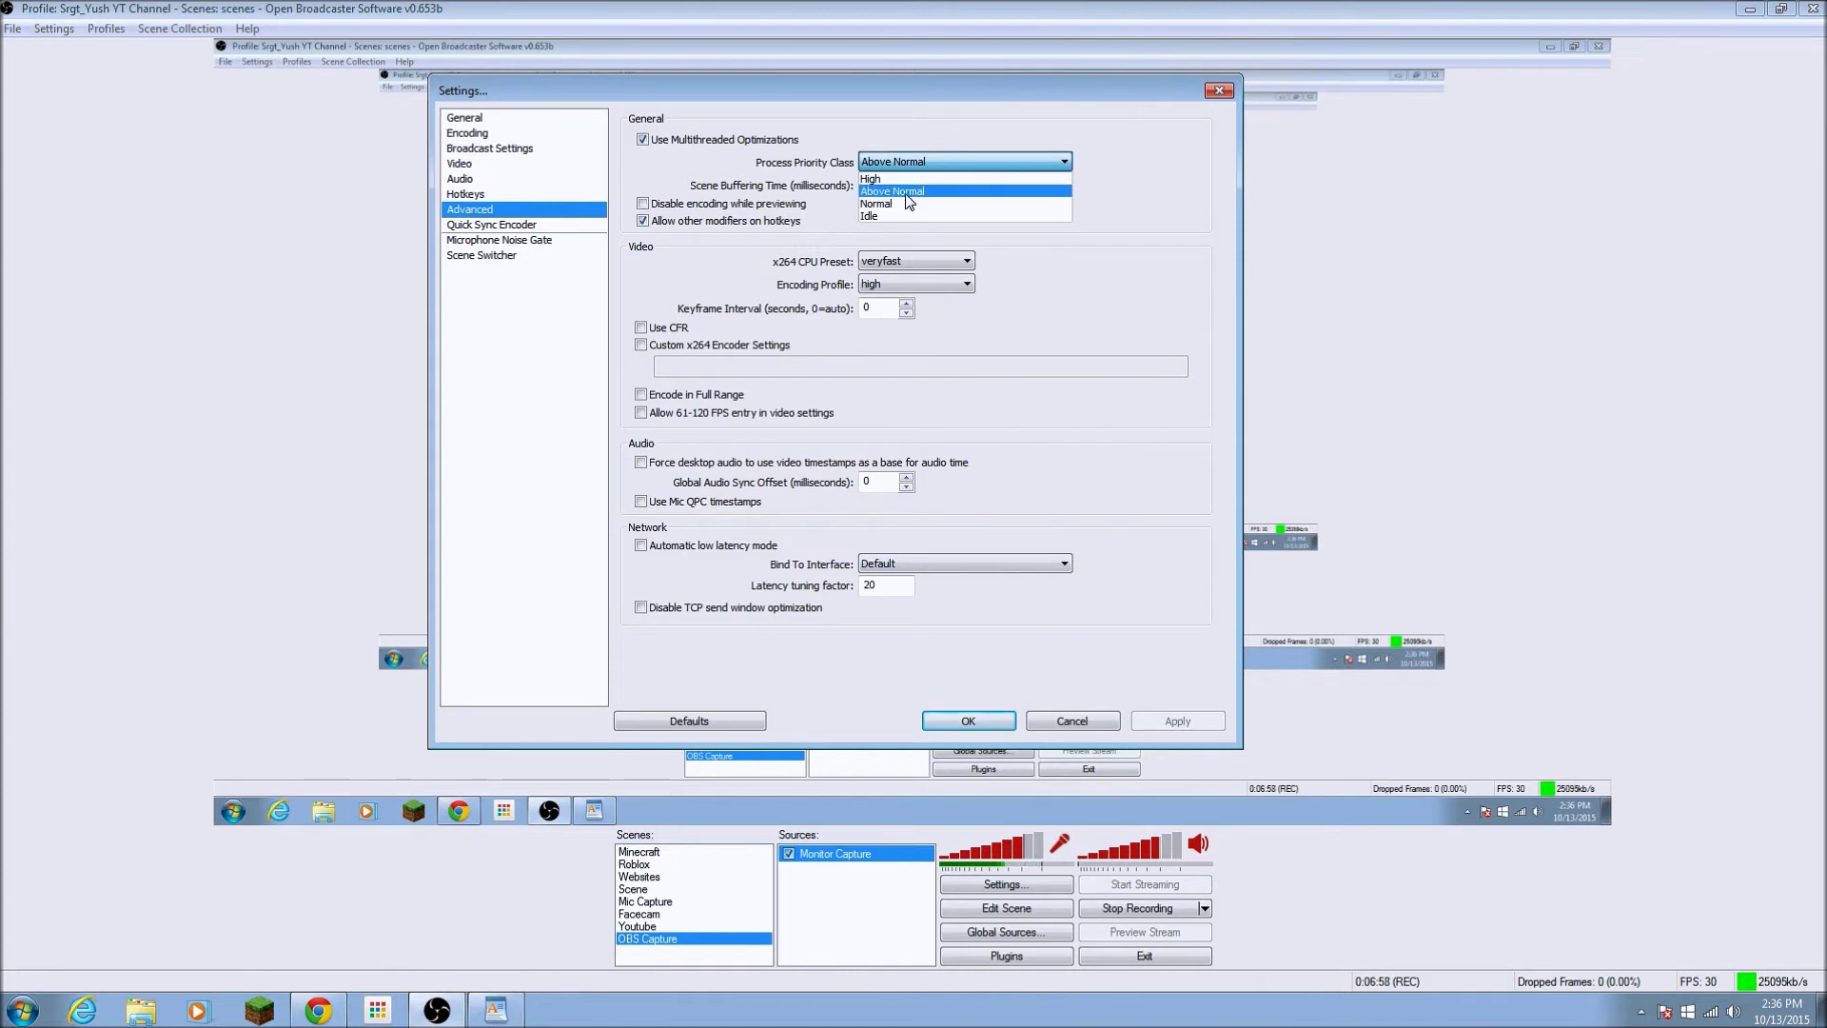
# - Choose Above Normal as the Process Priority Class on the Advanced page
pyautogui.click(905, 195)
pyautogui.click(909, 164)
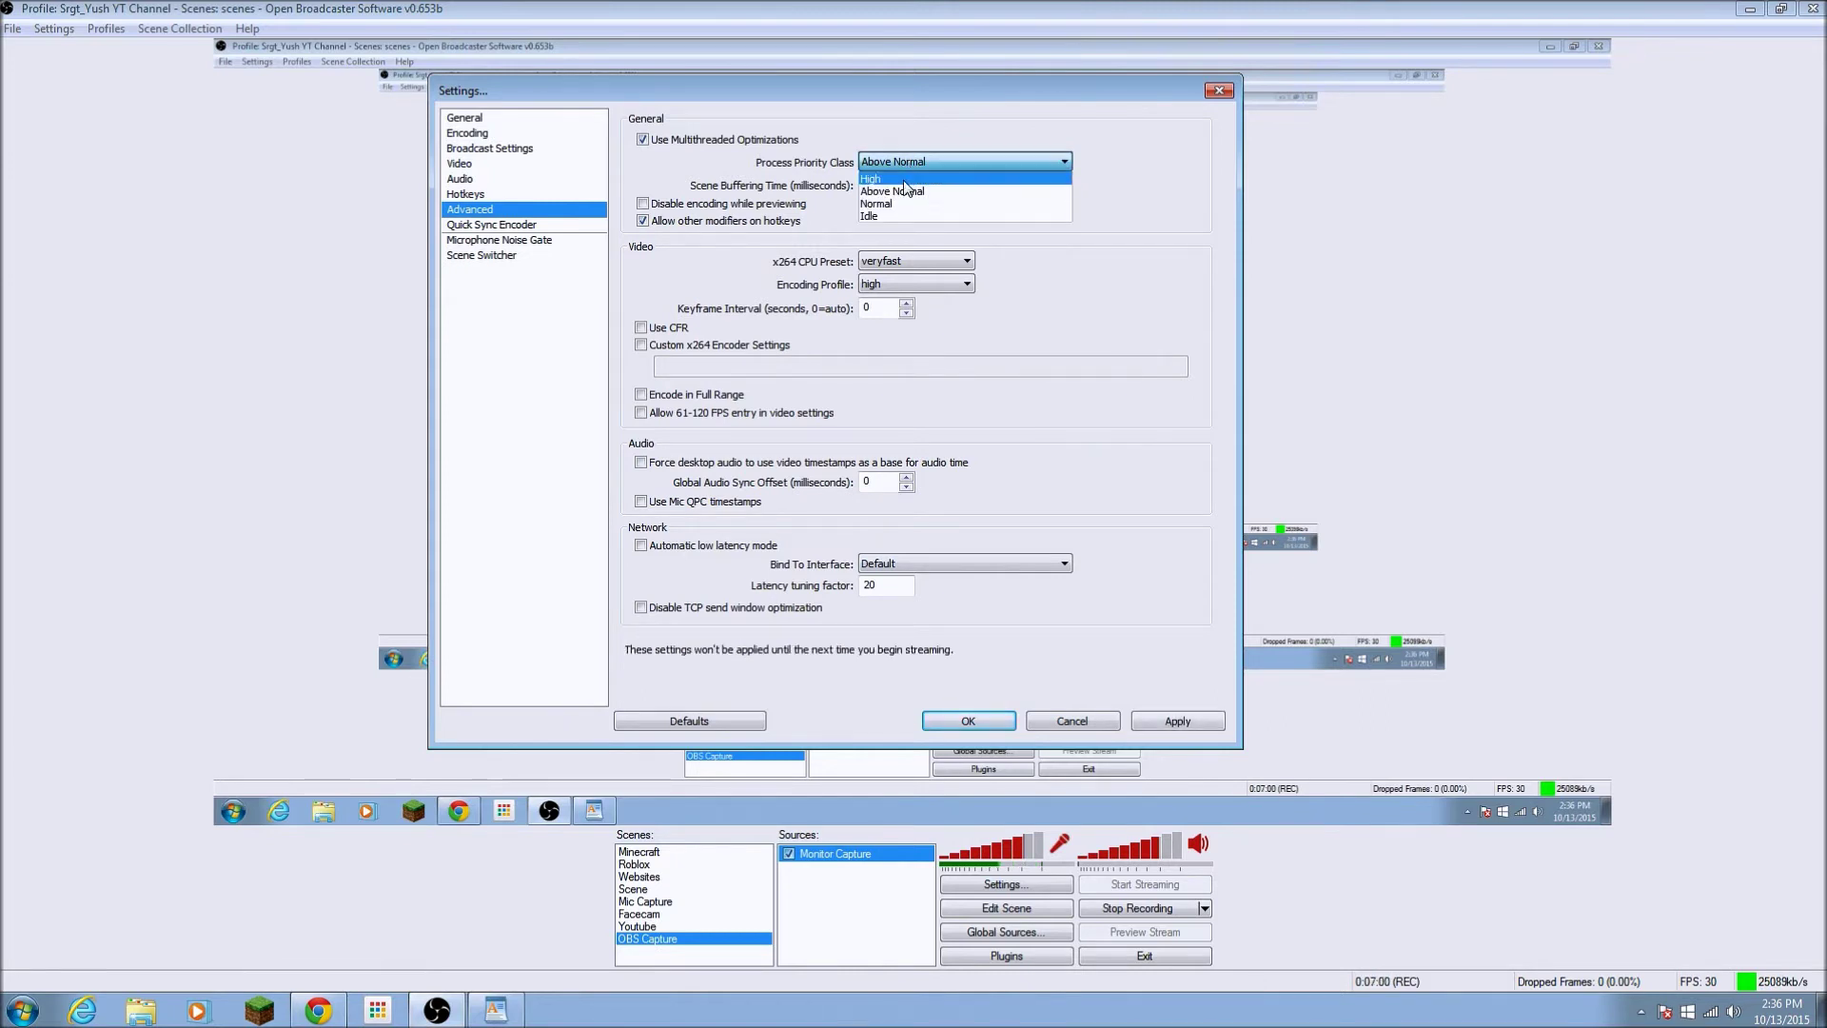
pyautogui.click(905, 194)
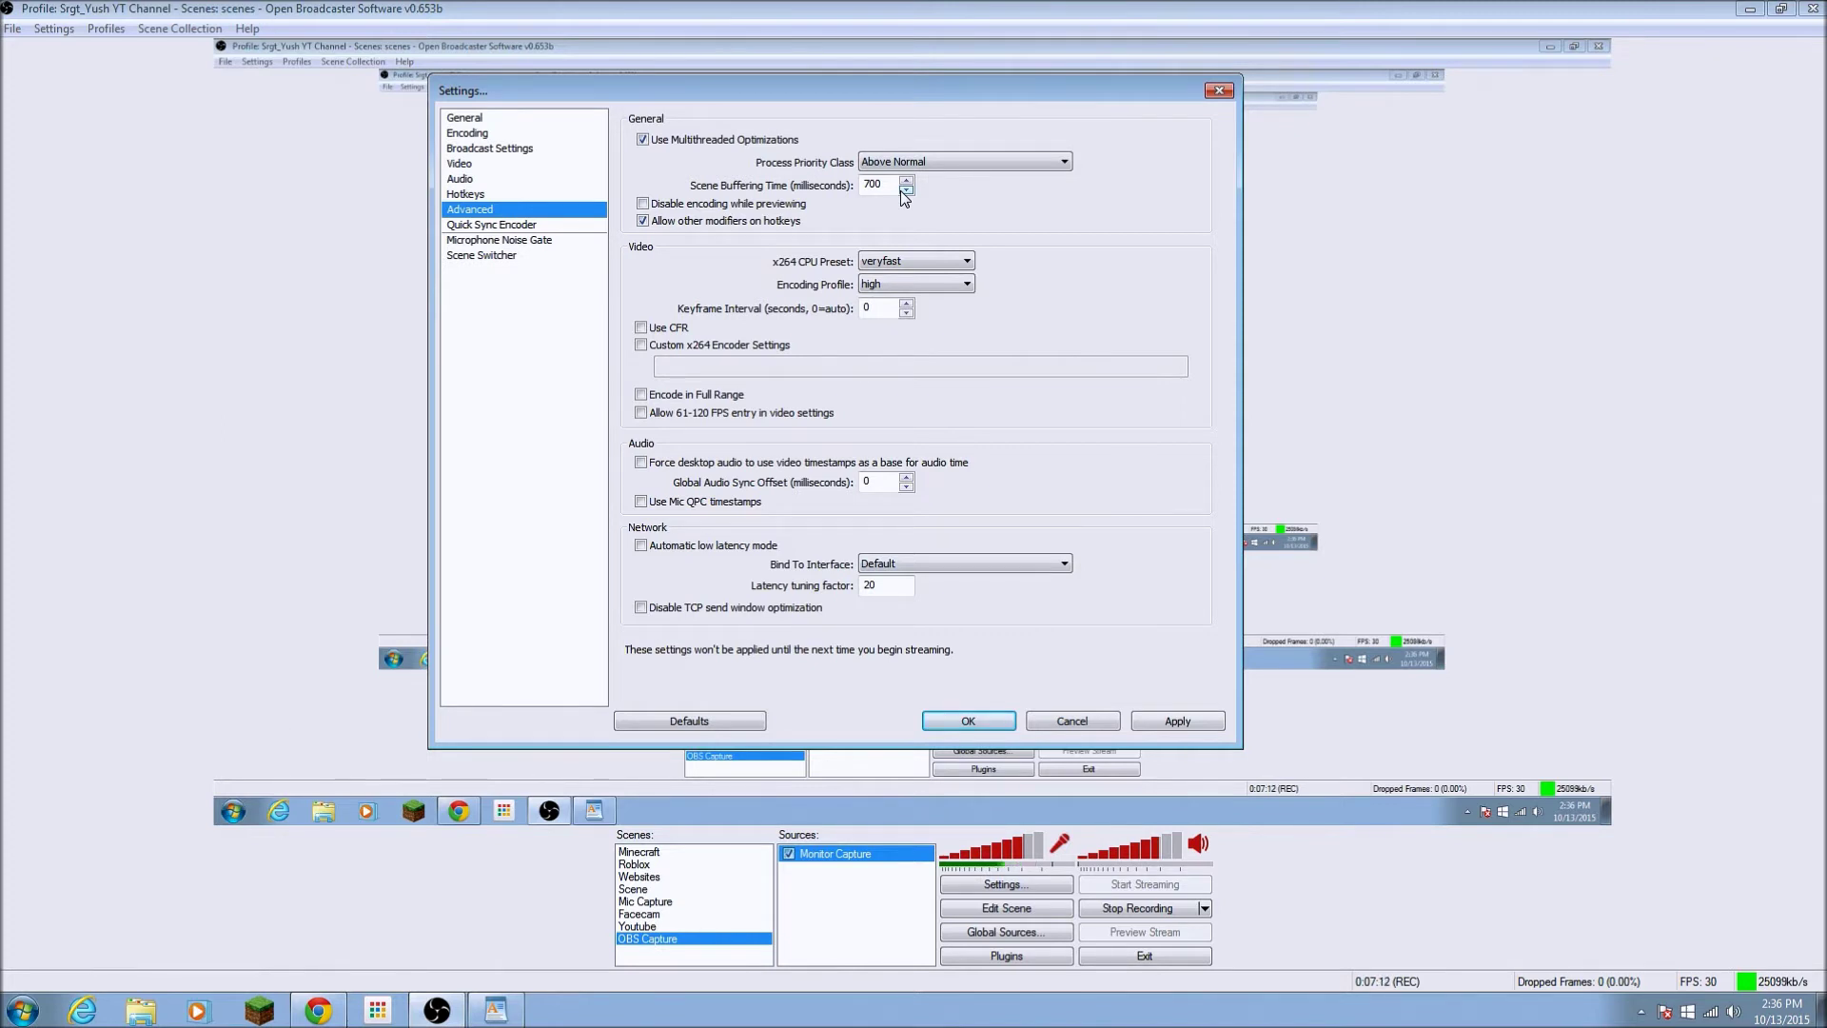
pyautogui.click(939, 160)
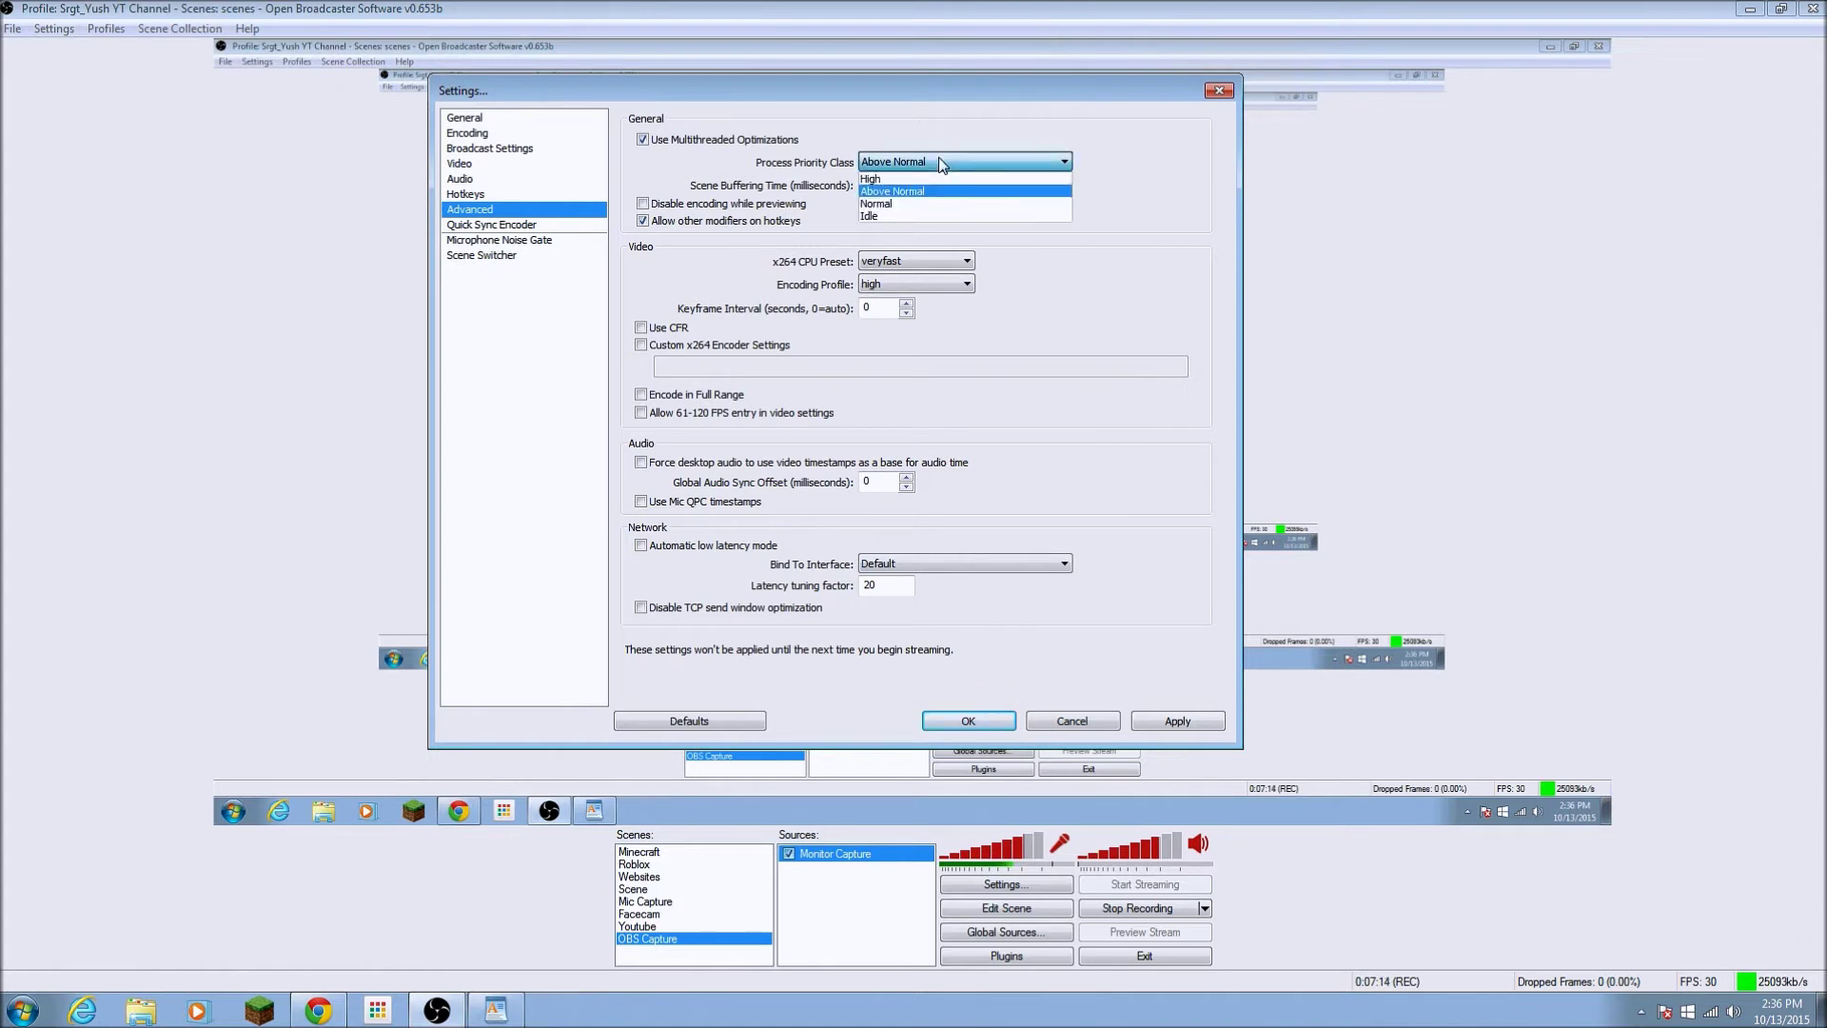
pyautogui.click(862, 160)
pyautogui.click(915, 157)
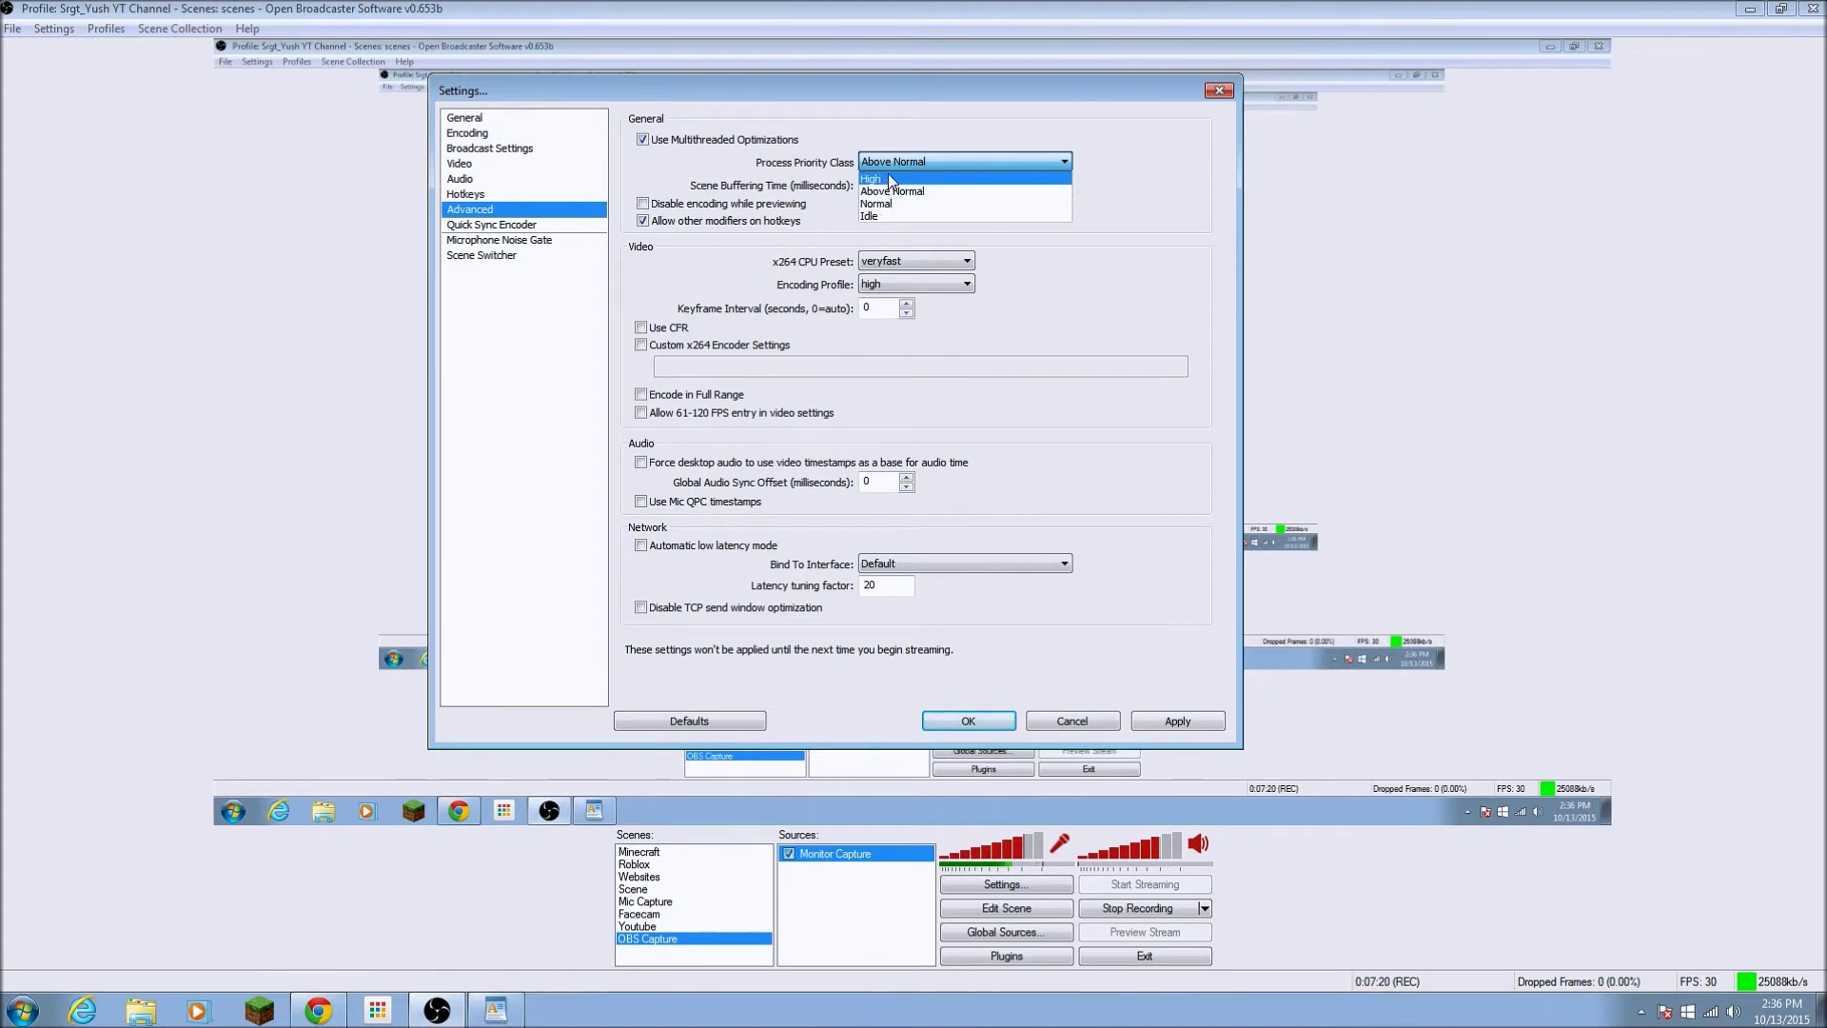
pyautogui.click(884, 192)
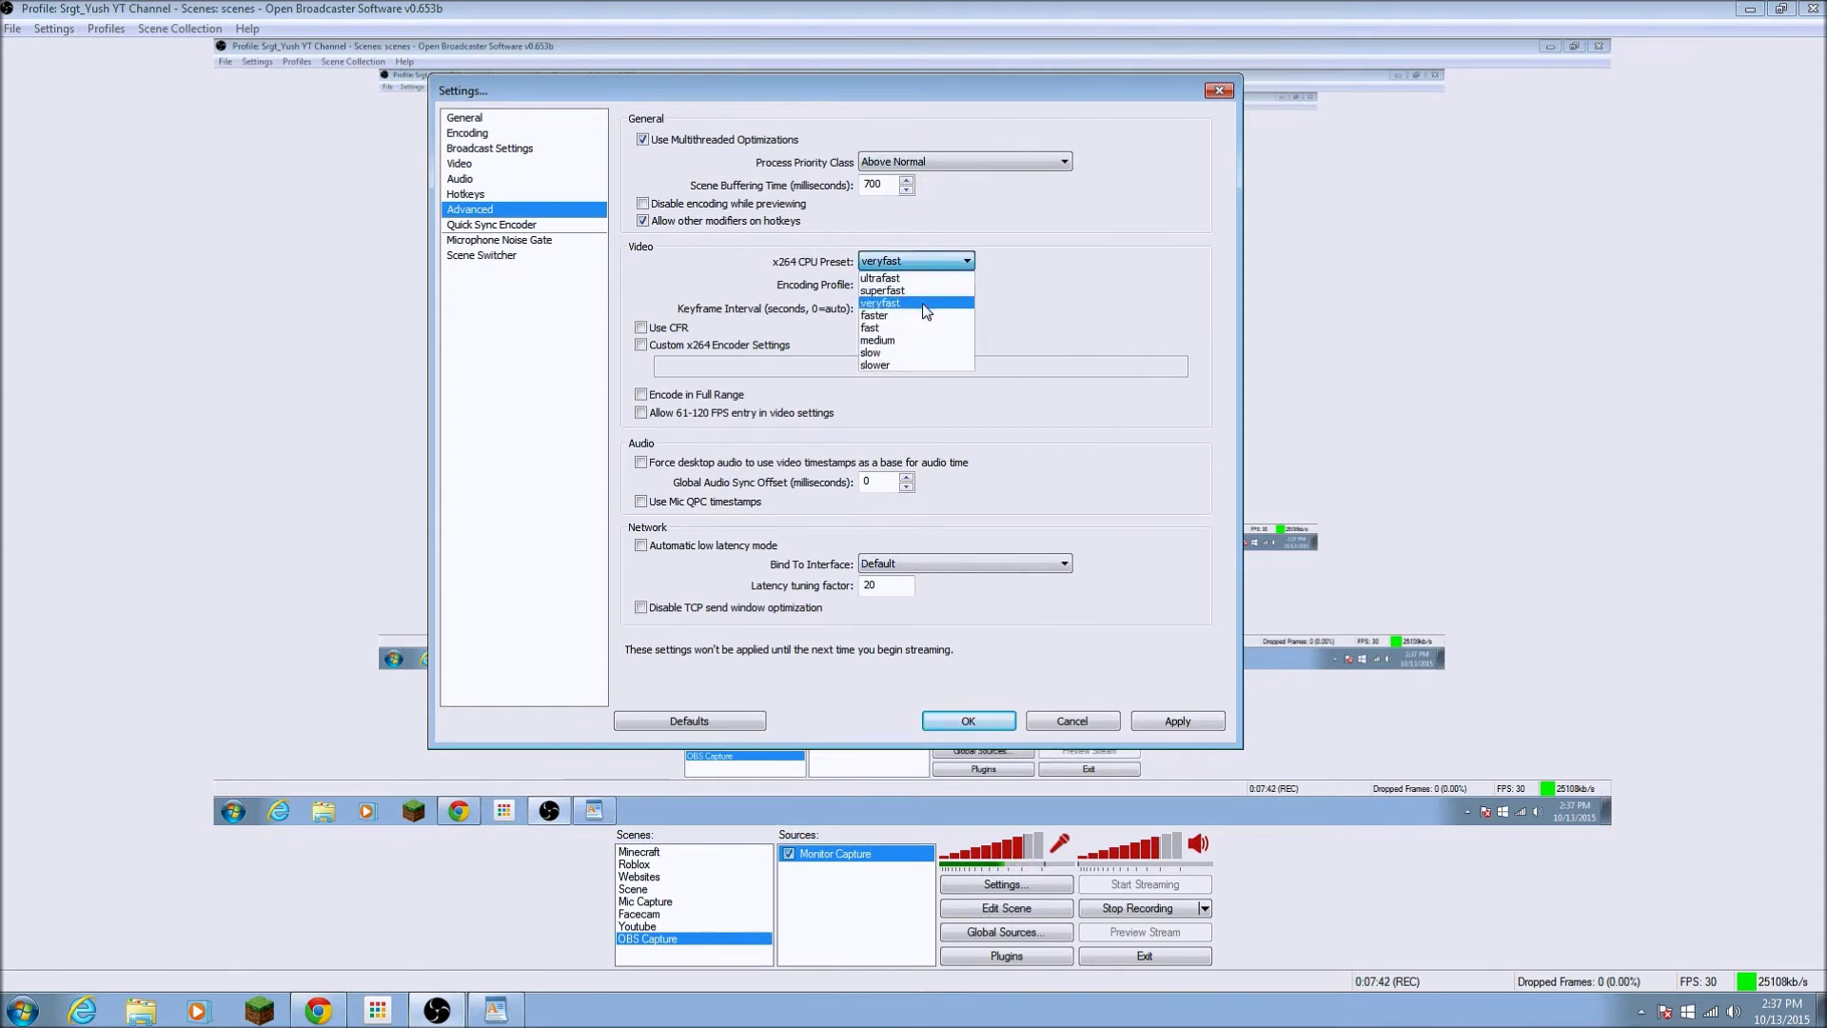
pyautogui.click(927, 307)
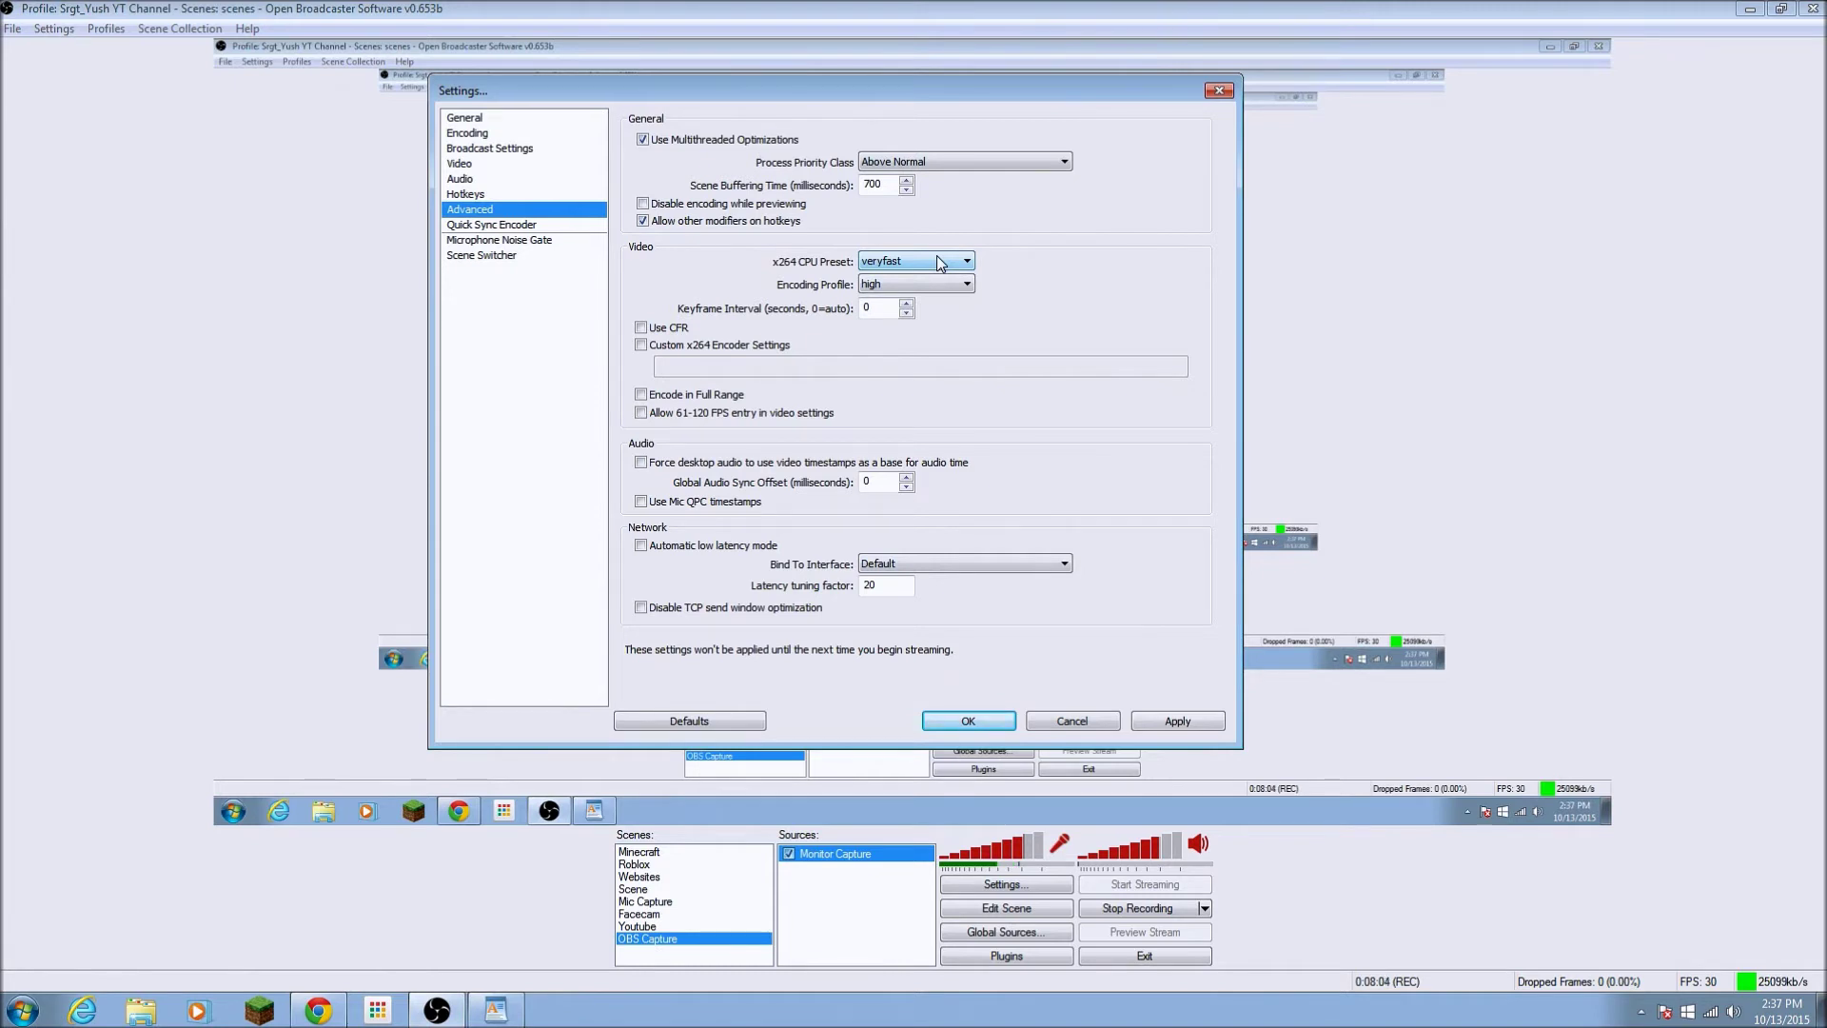
pyautogui.click(940, 262)
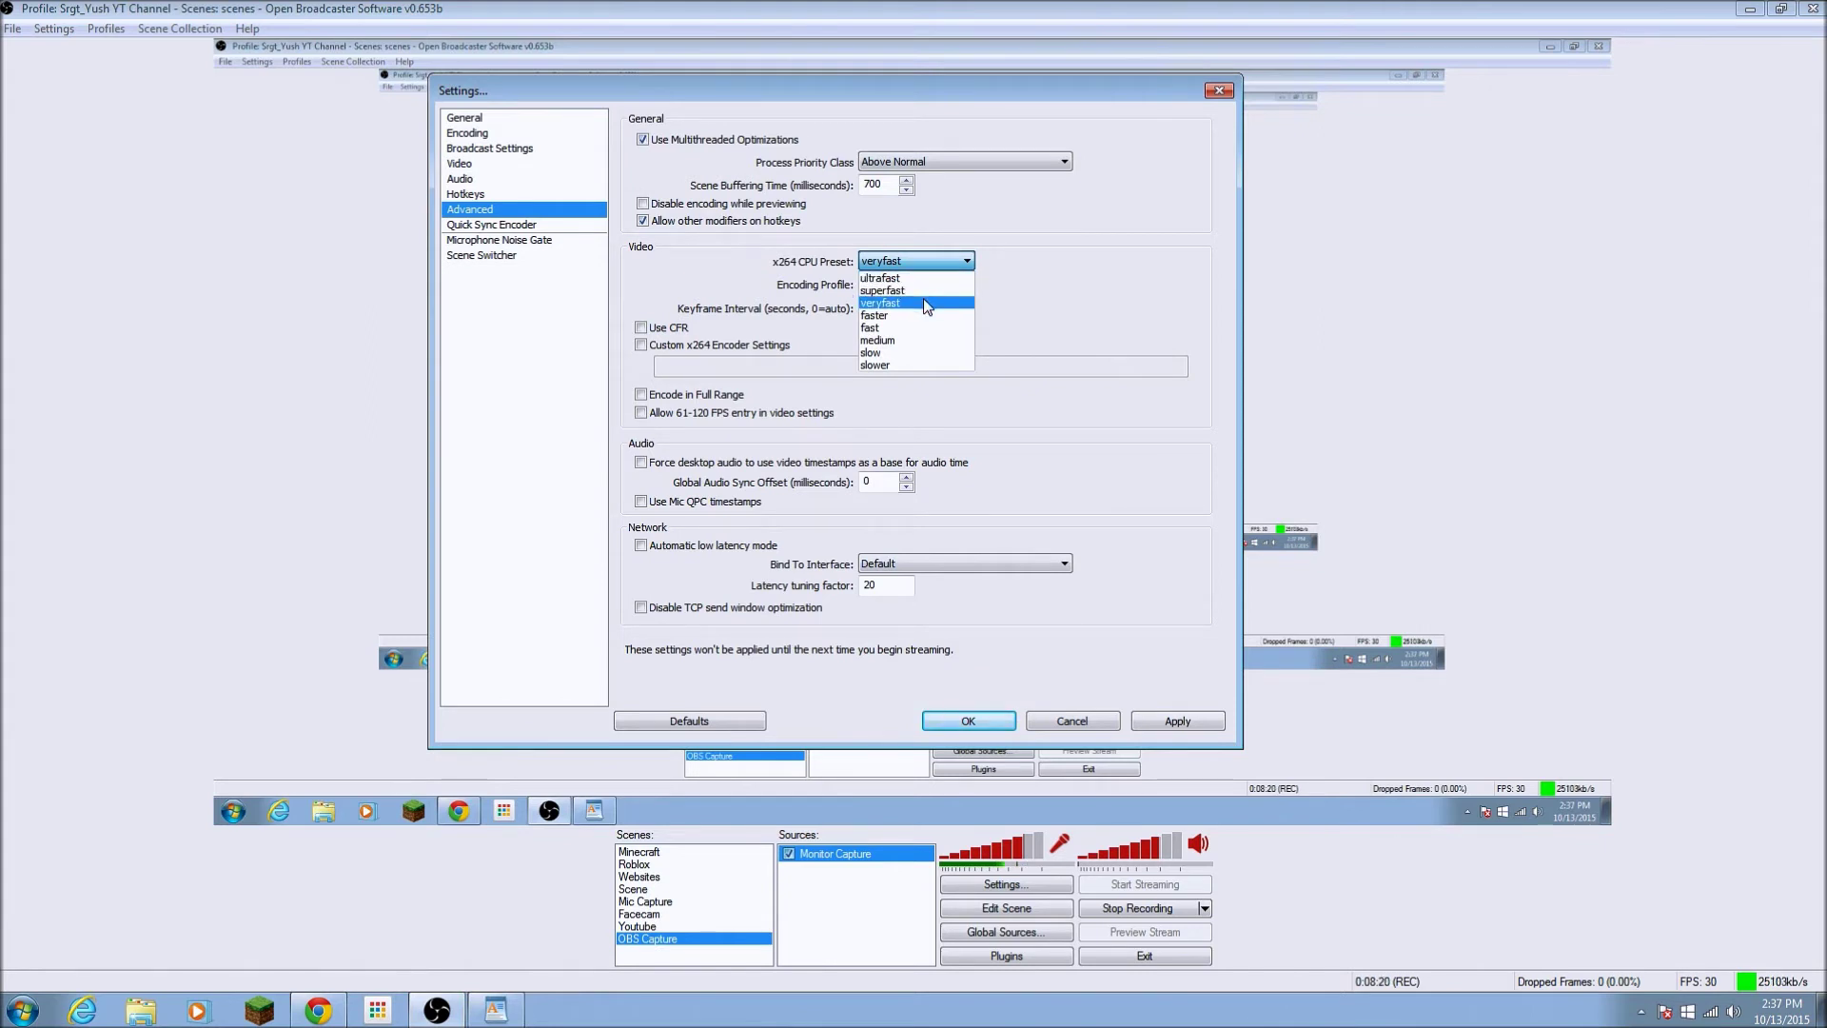
pyautogui.click(928, 304)
pyautogui.click(912, 301)
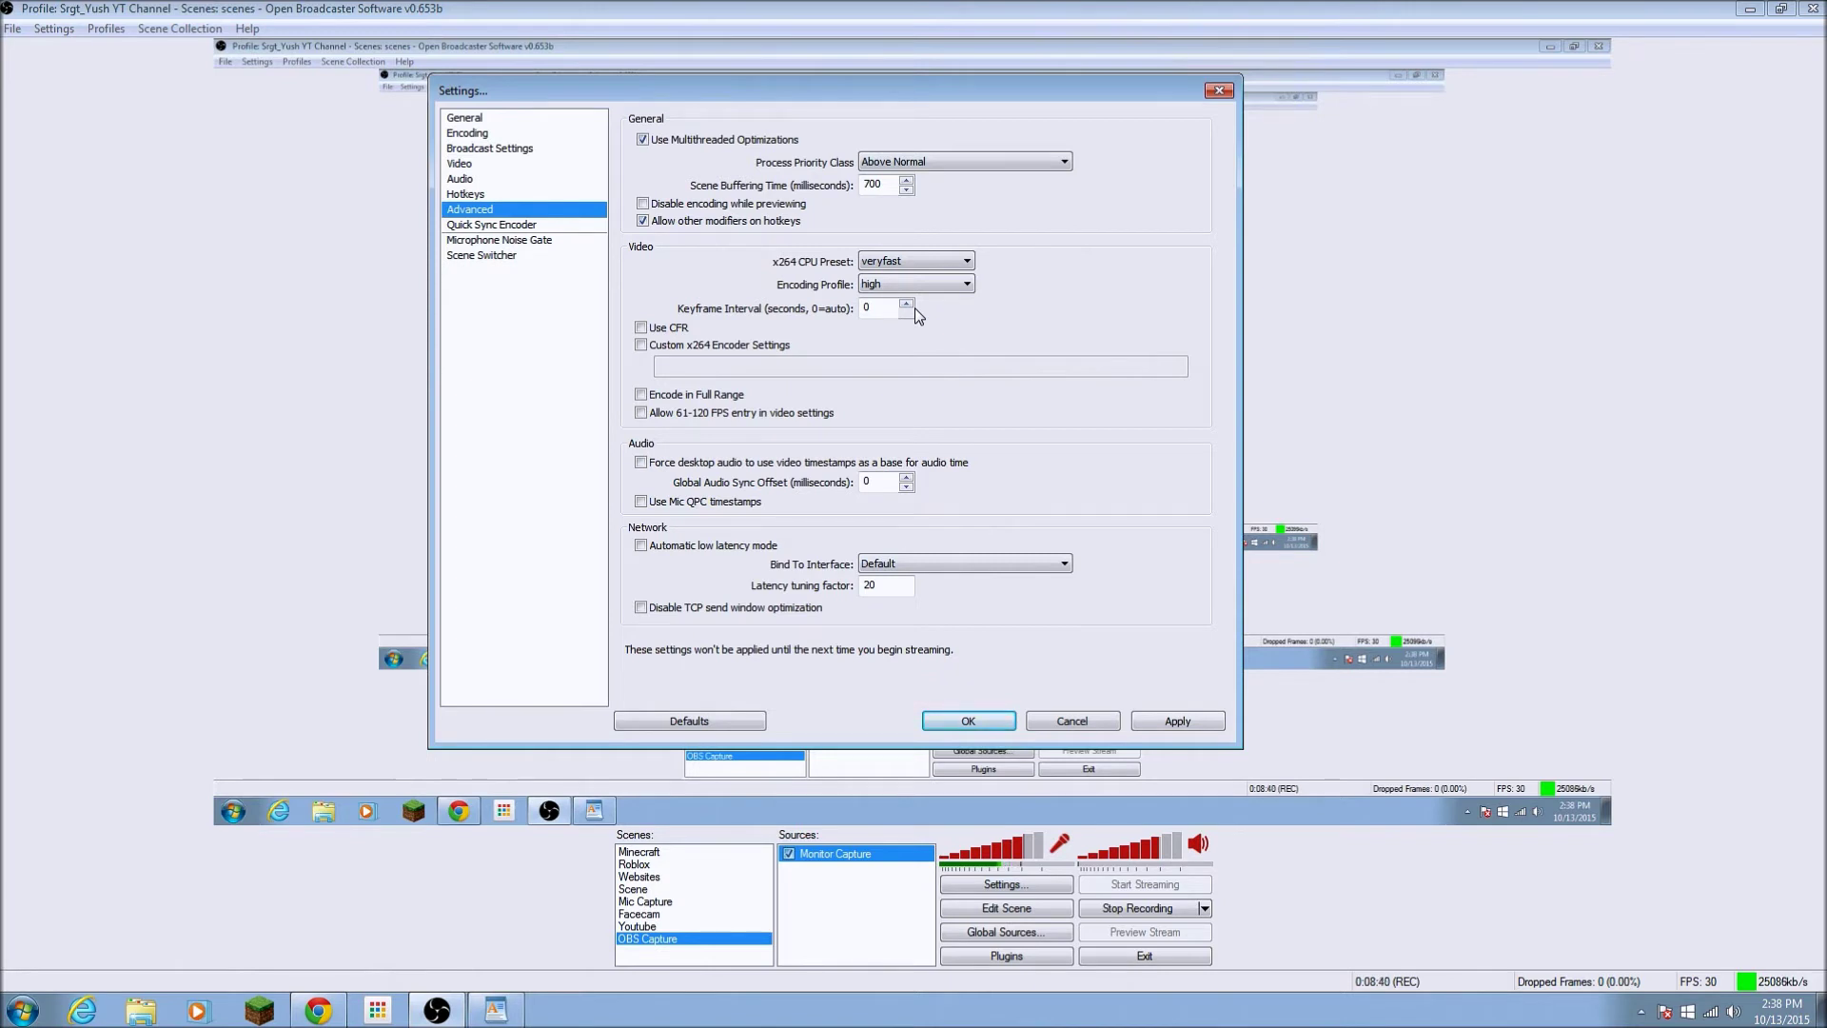
pyautogui.click(920, 286)
pyautogui.click(894, 314)
pyautogui.click(894, 316)
# - Drag the Settings window down and to the right on the screen
pyautogui.click(872, 59)
pyautogui.moveTo(826, 84); pyautogui.dragTo(887, 125)
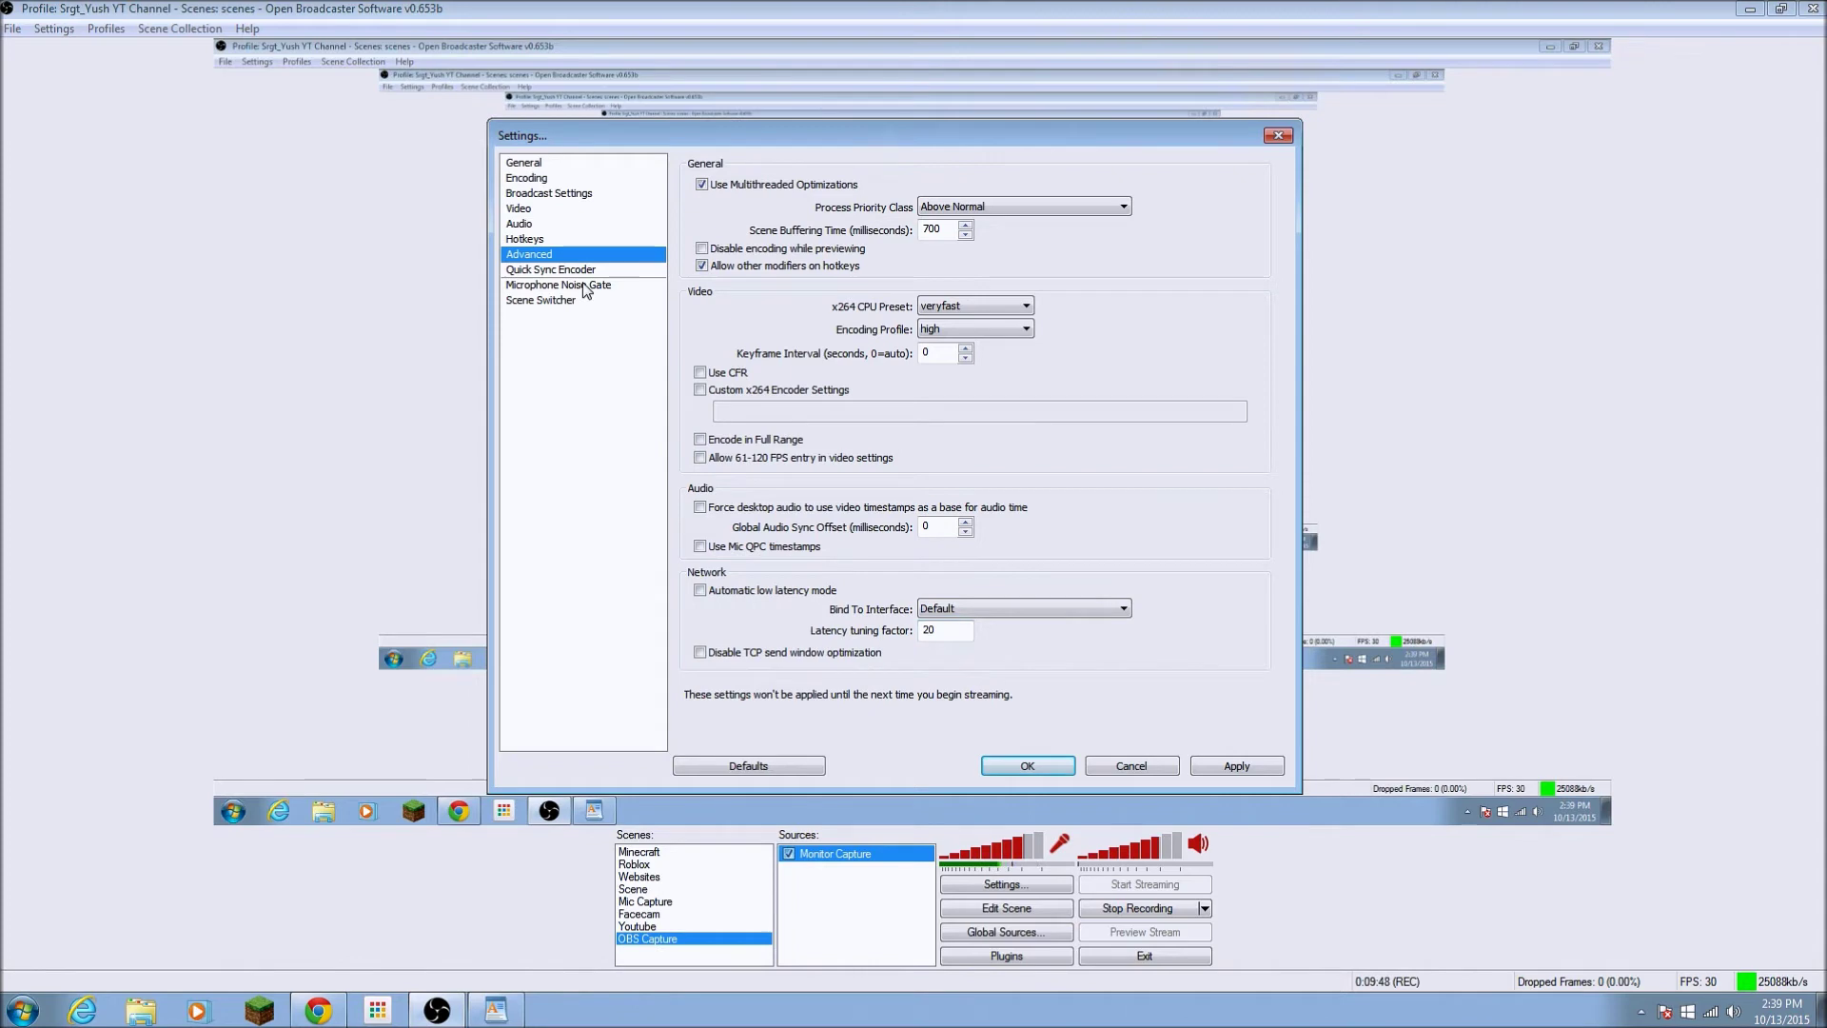
pyautogui.click(535, 272)
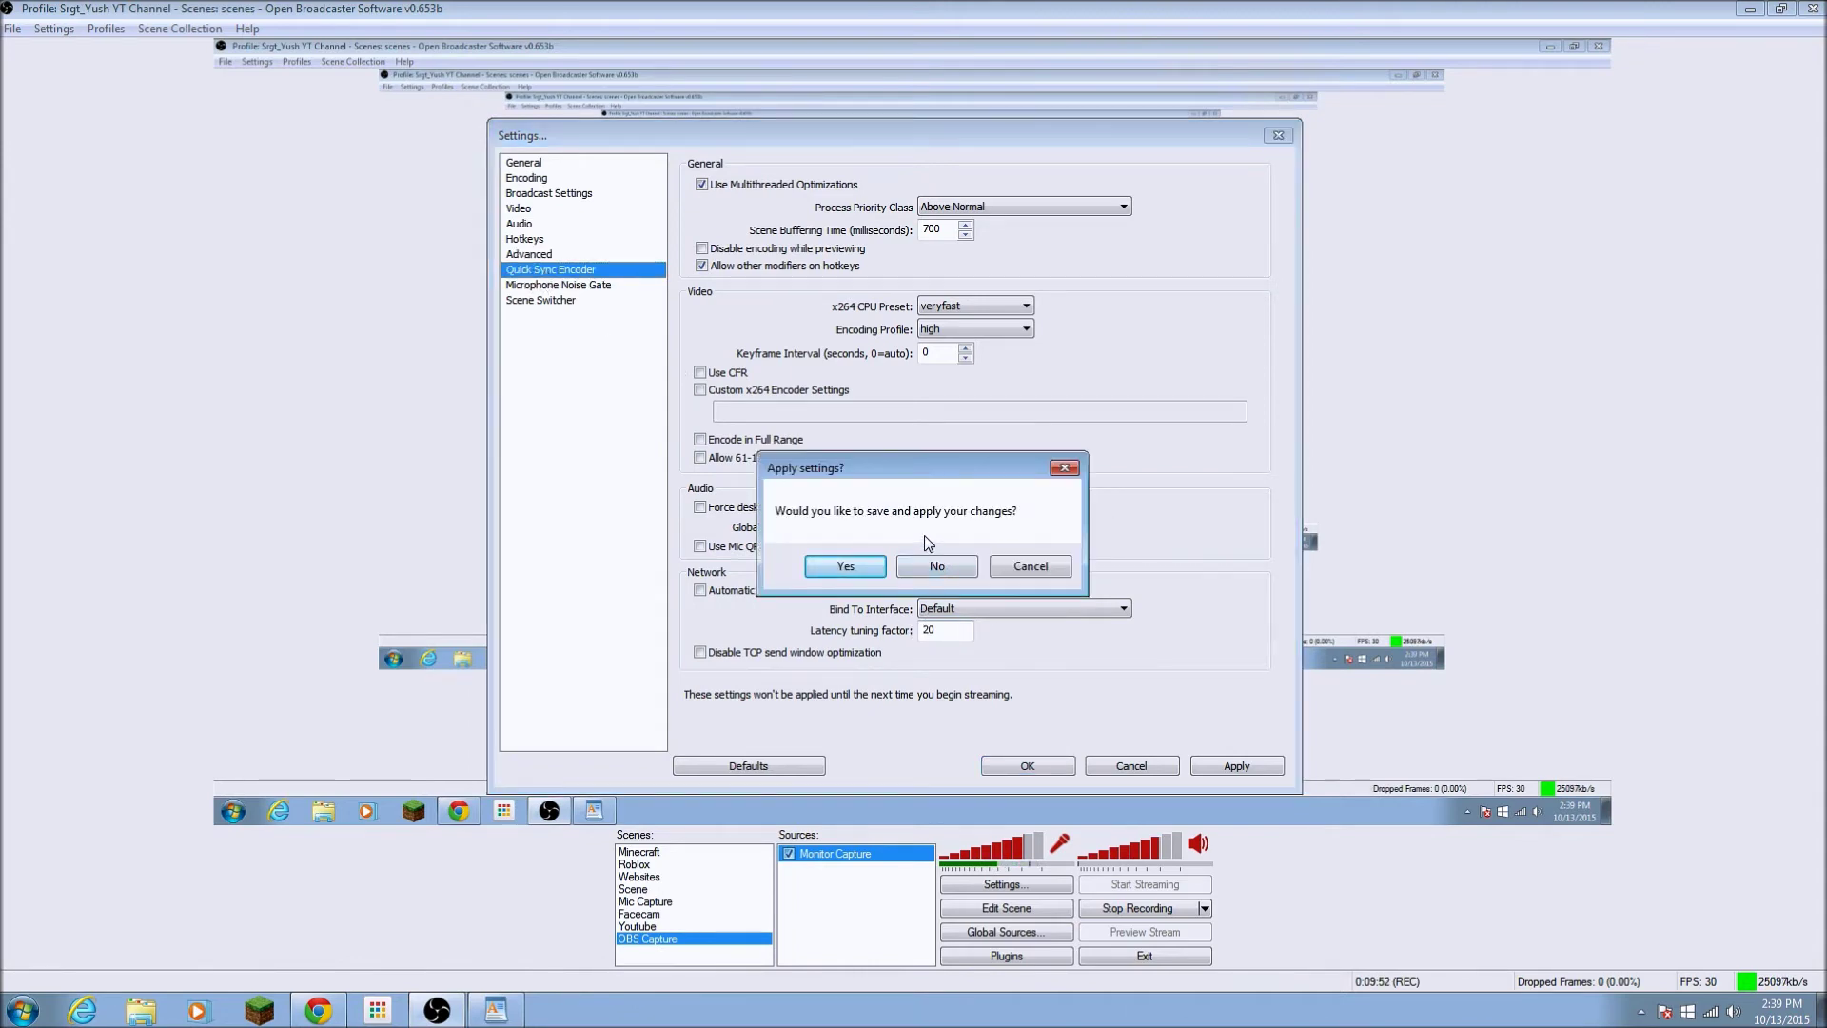
# - Confirm Yes to apply the changed advanced settings when switching to Quick Sync Encoder
pyautogui.click(868, 562)
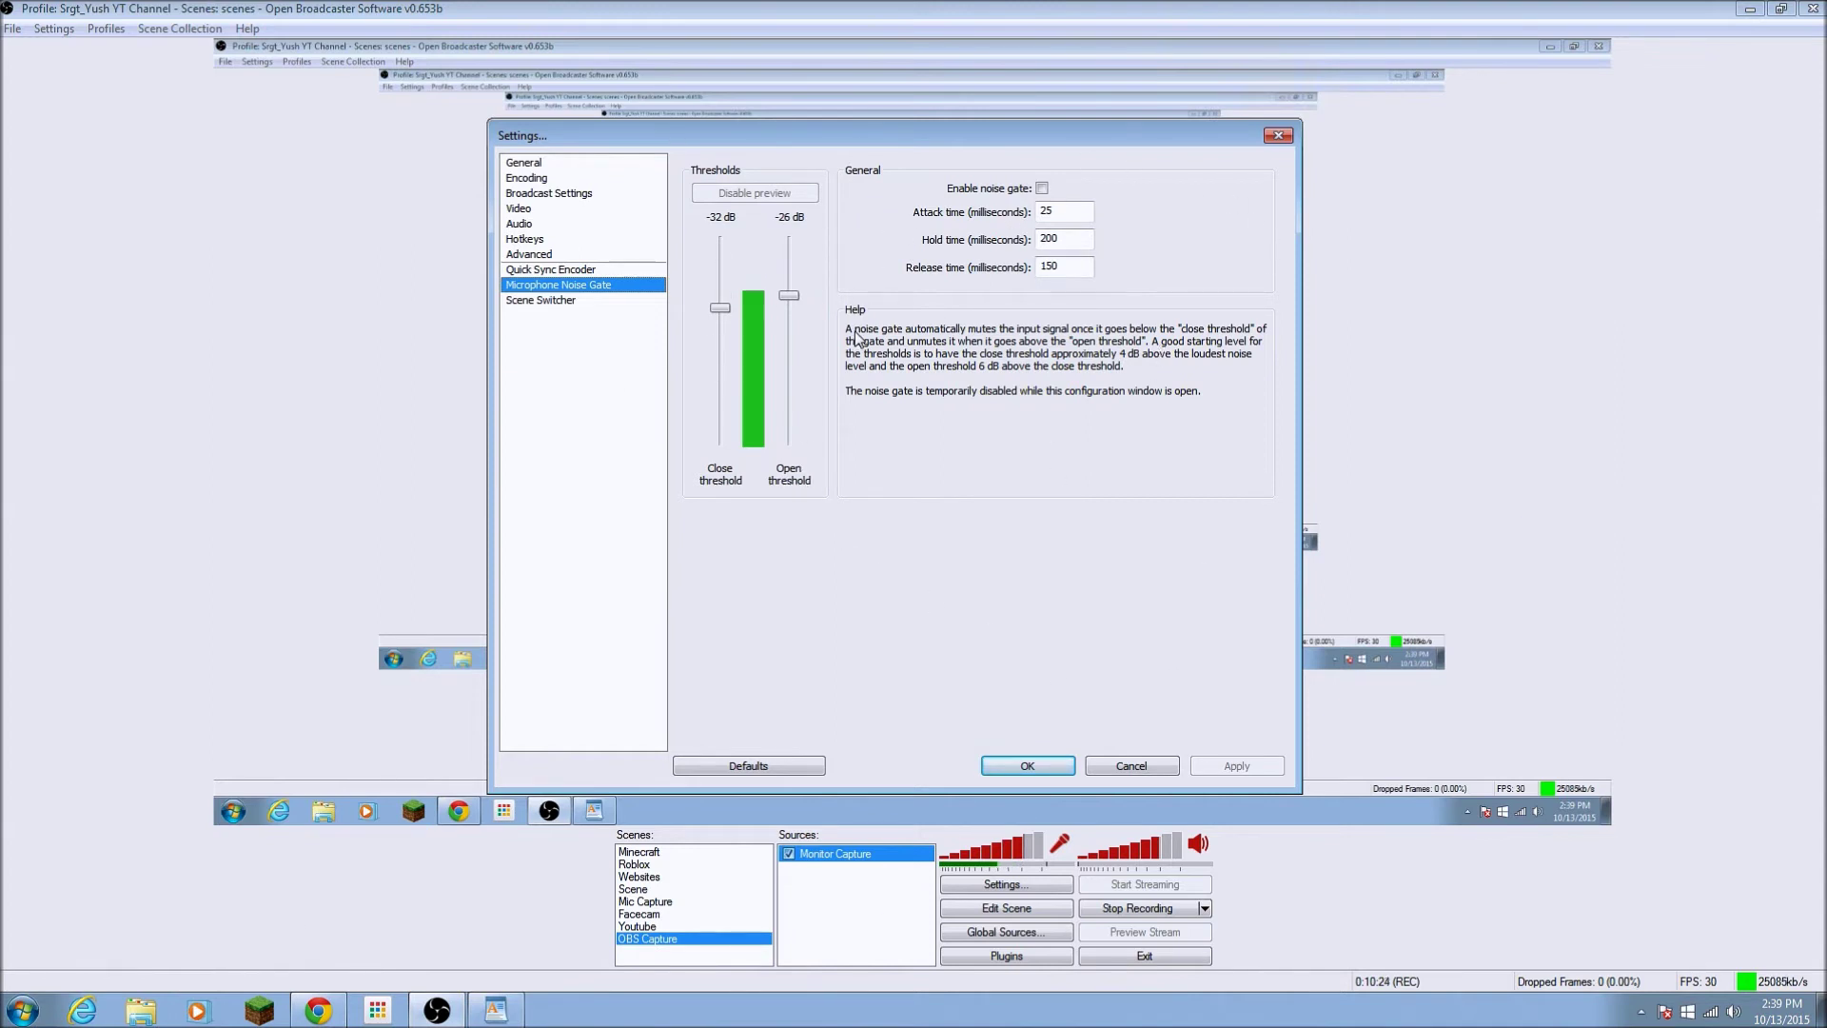
# - Switch from the Microphone Noise Gate page to the Scene Switcher settings page
pyautogui.click(583, 301)
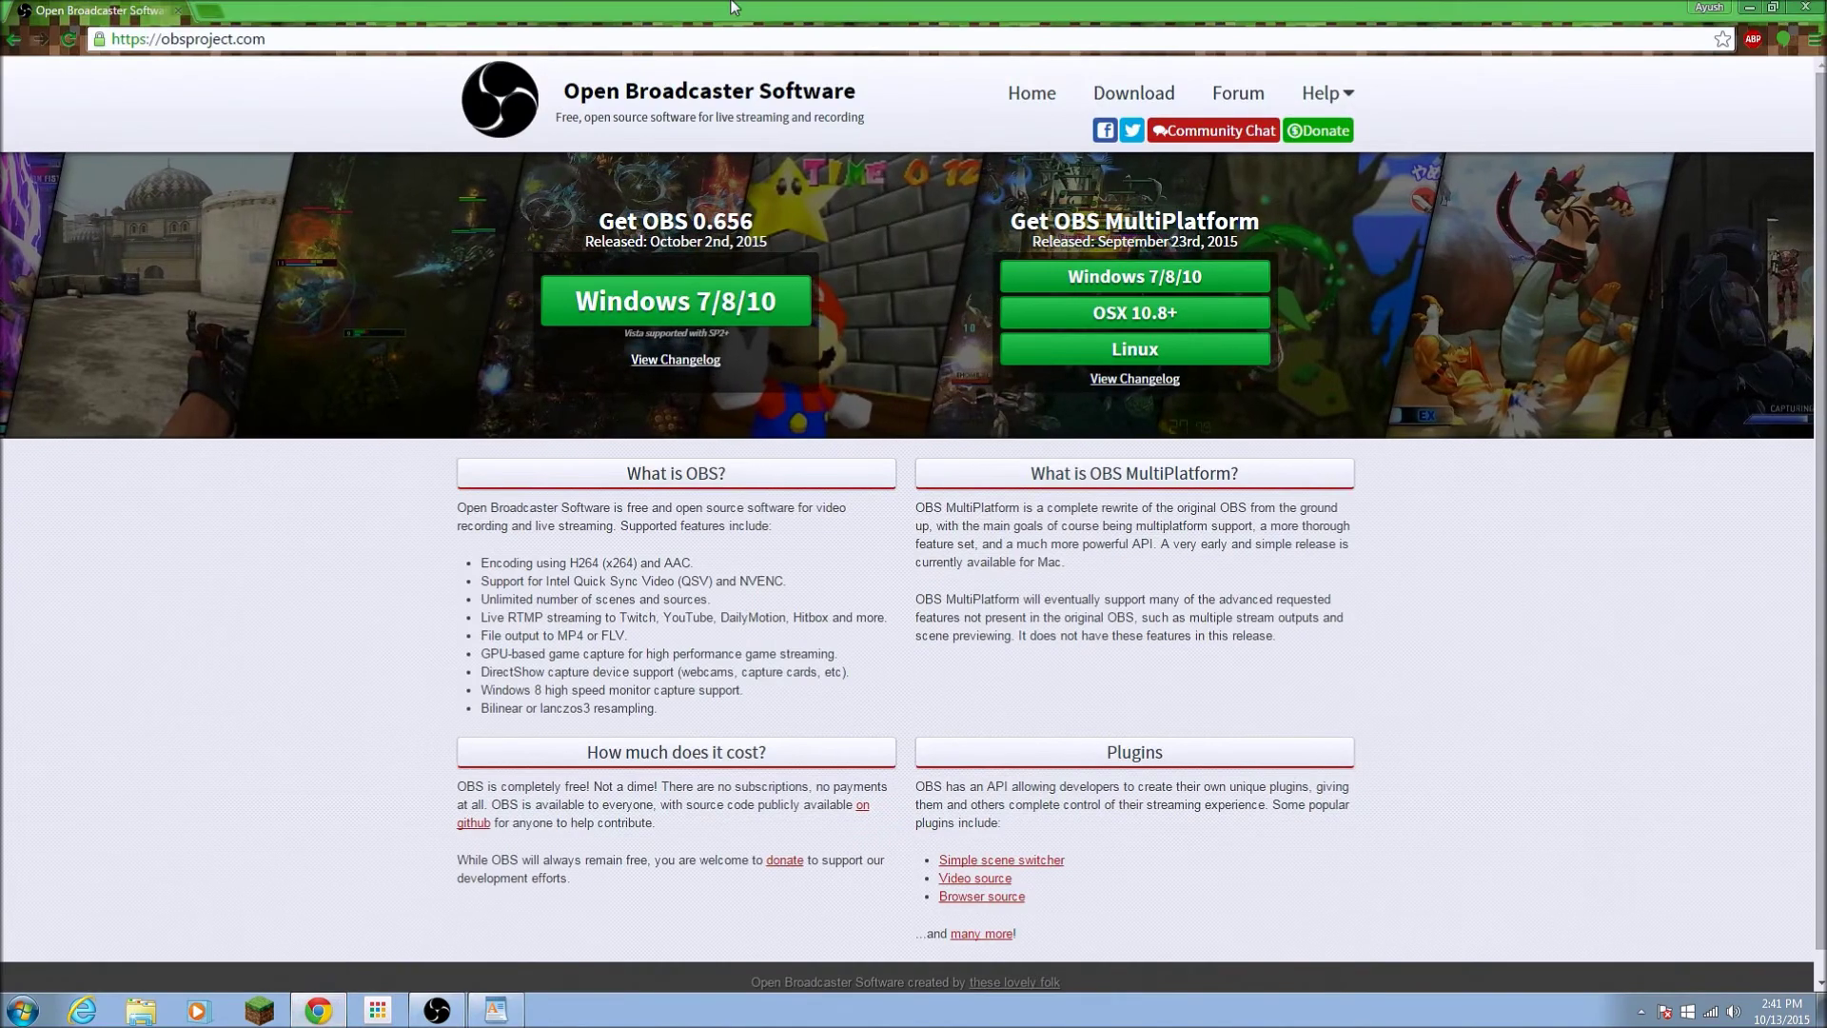
# - Un-maximize the Chrome window and move it down to reveal the OBS window behind
pyautogui.moveTo(733, 8); pyautogui.dragTo(706, 152)
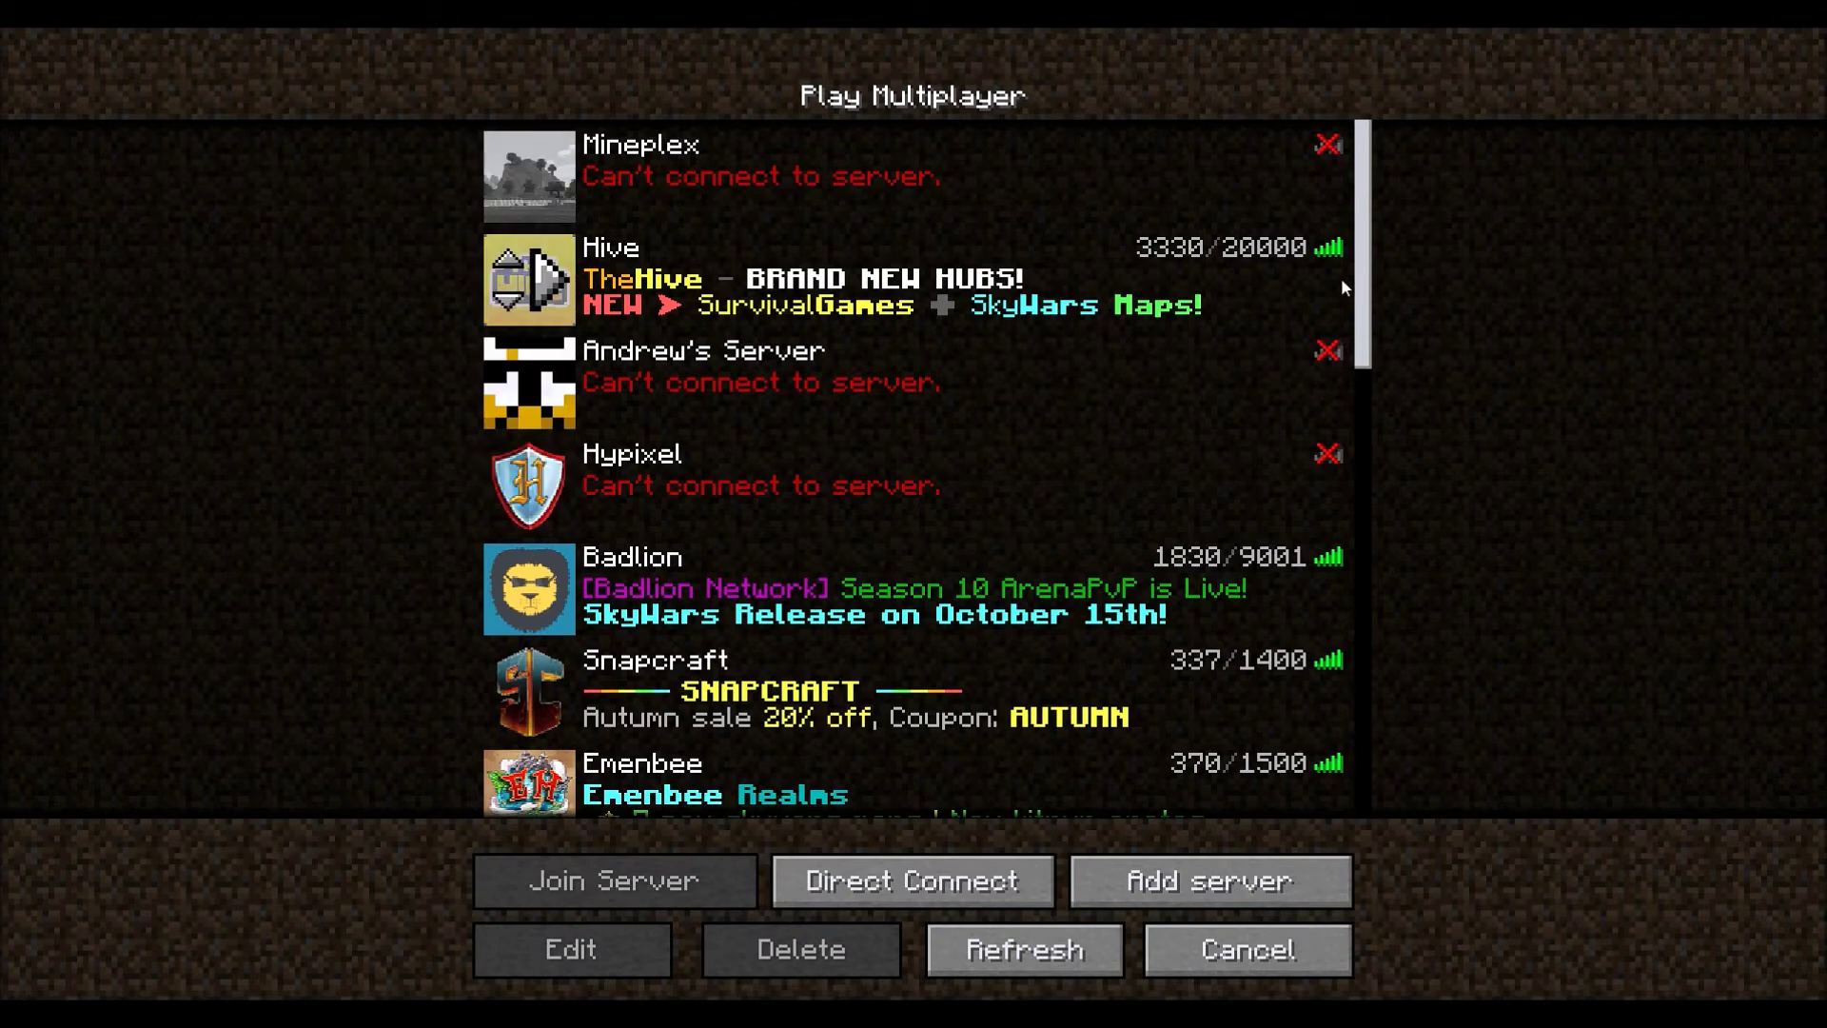
# - Join the Mineplex server, walk toward the Arcade portals, and pause the game
pyautogui.doubleClick(800, 193)
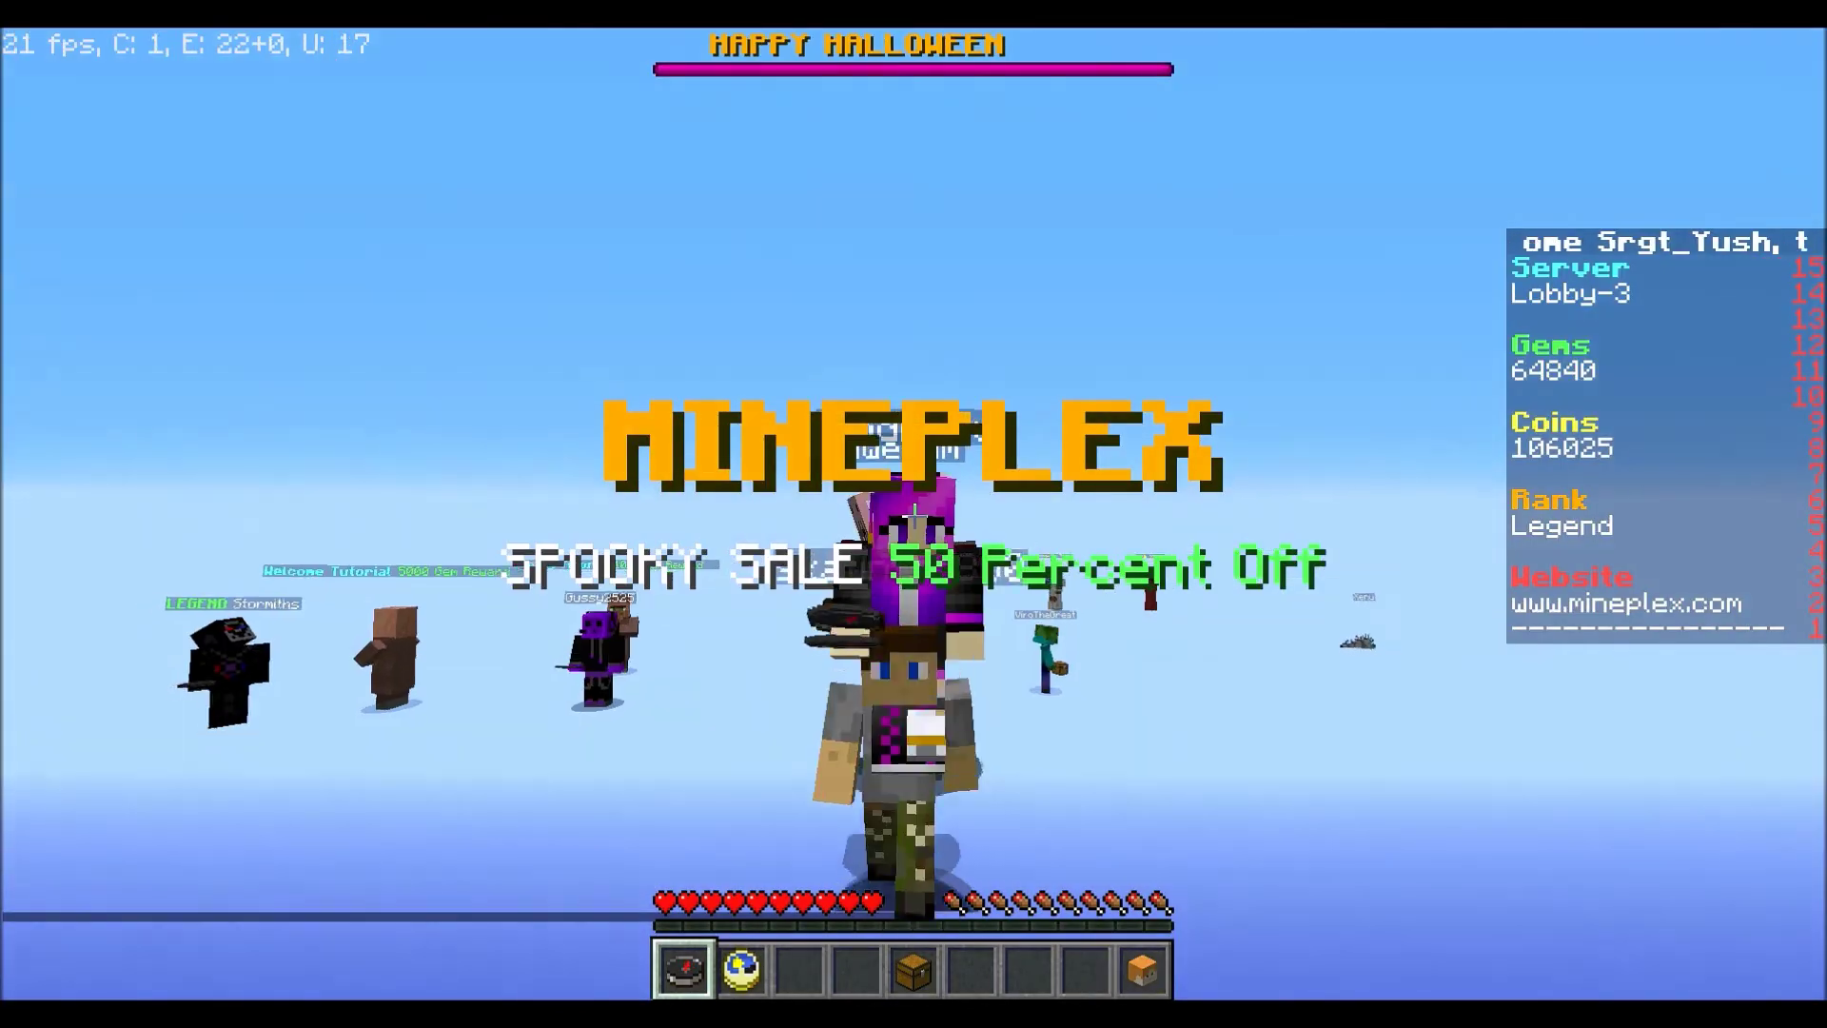
pyautogui.press('w')
pyautogui.scroll(-3, 914, 514)
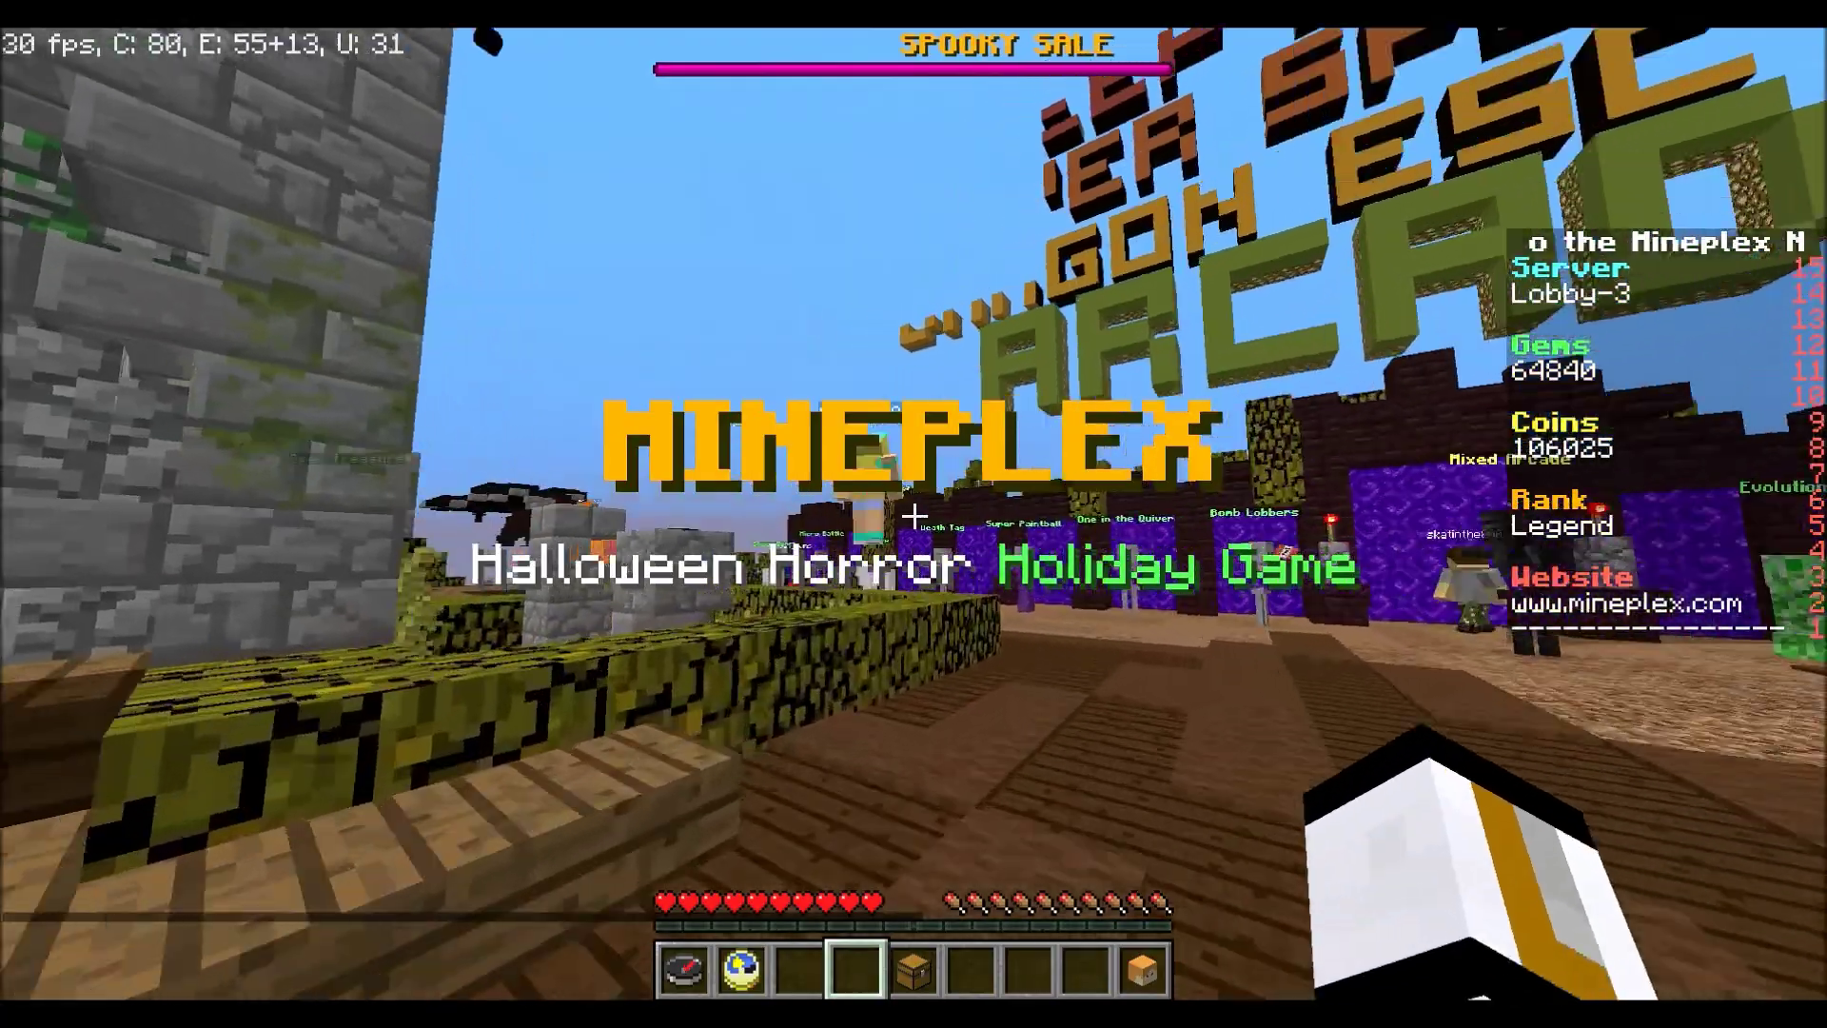
pyautogui.press('Escape')
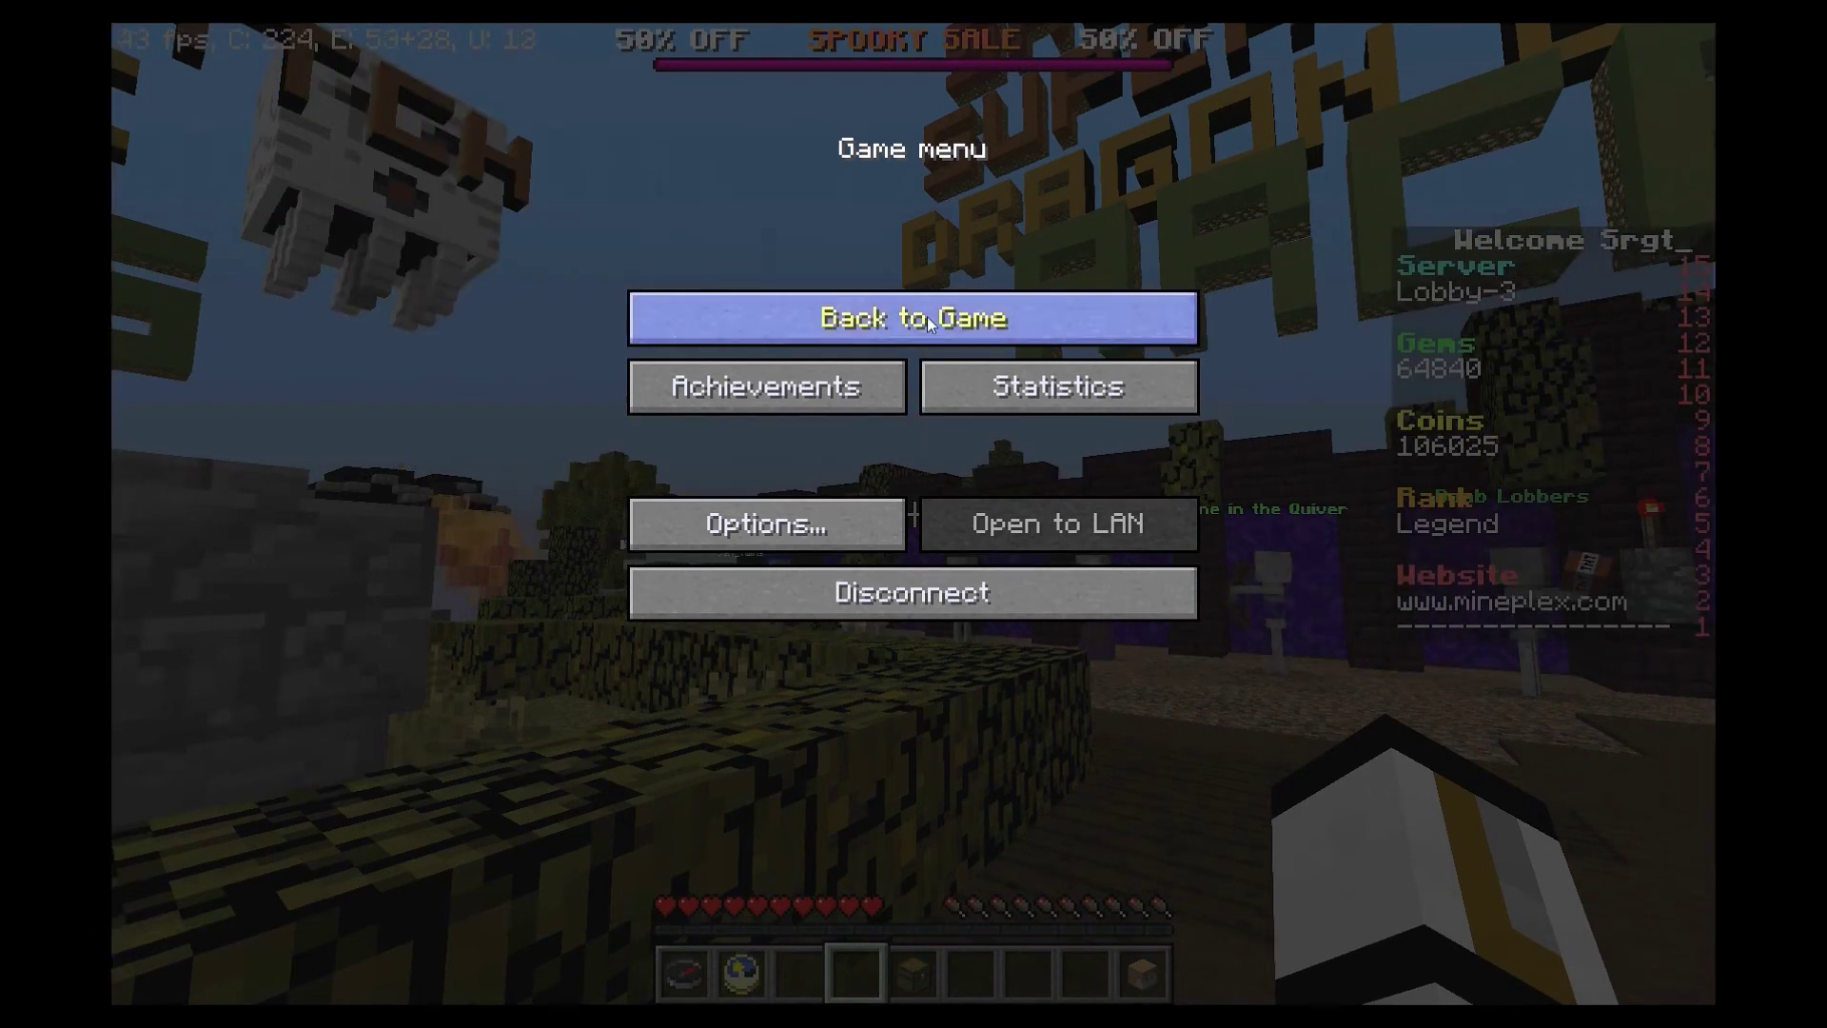
# - Resume and walk through the lobby past the pumpkin, Champions sign and chest, then pause
pyautogui.click(927, 310)
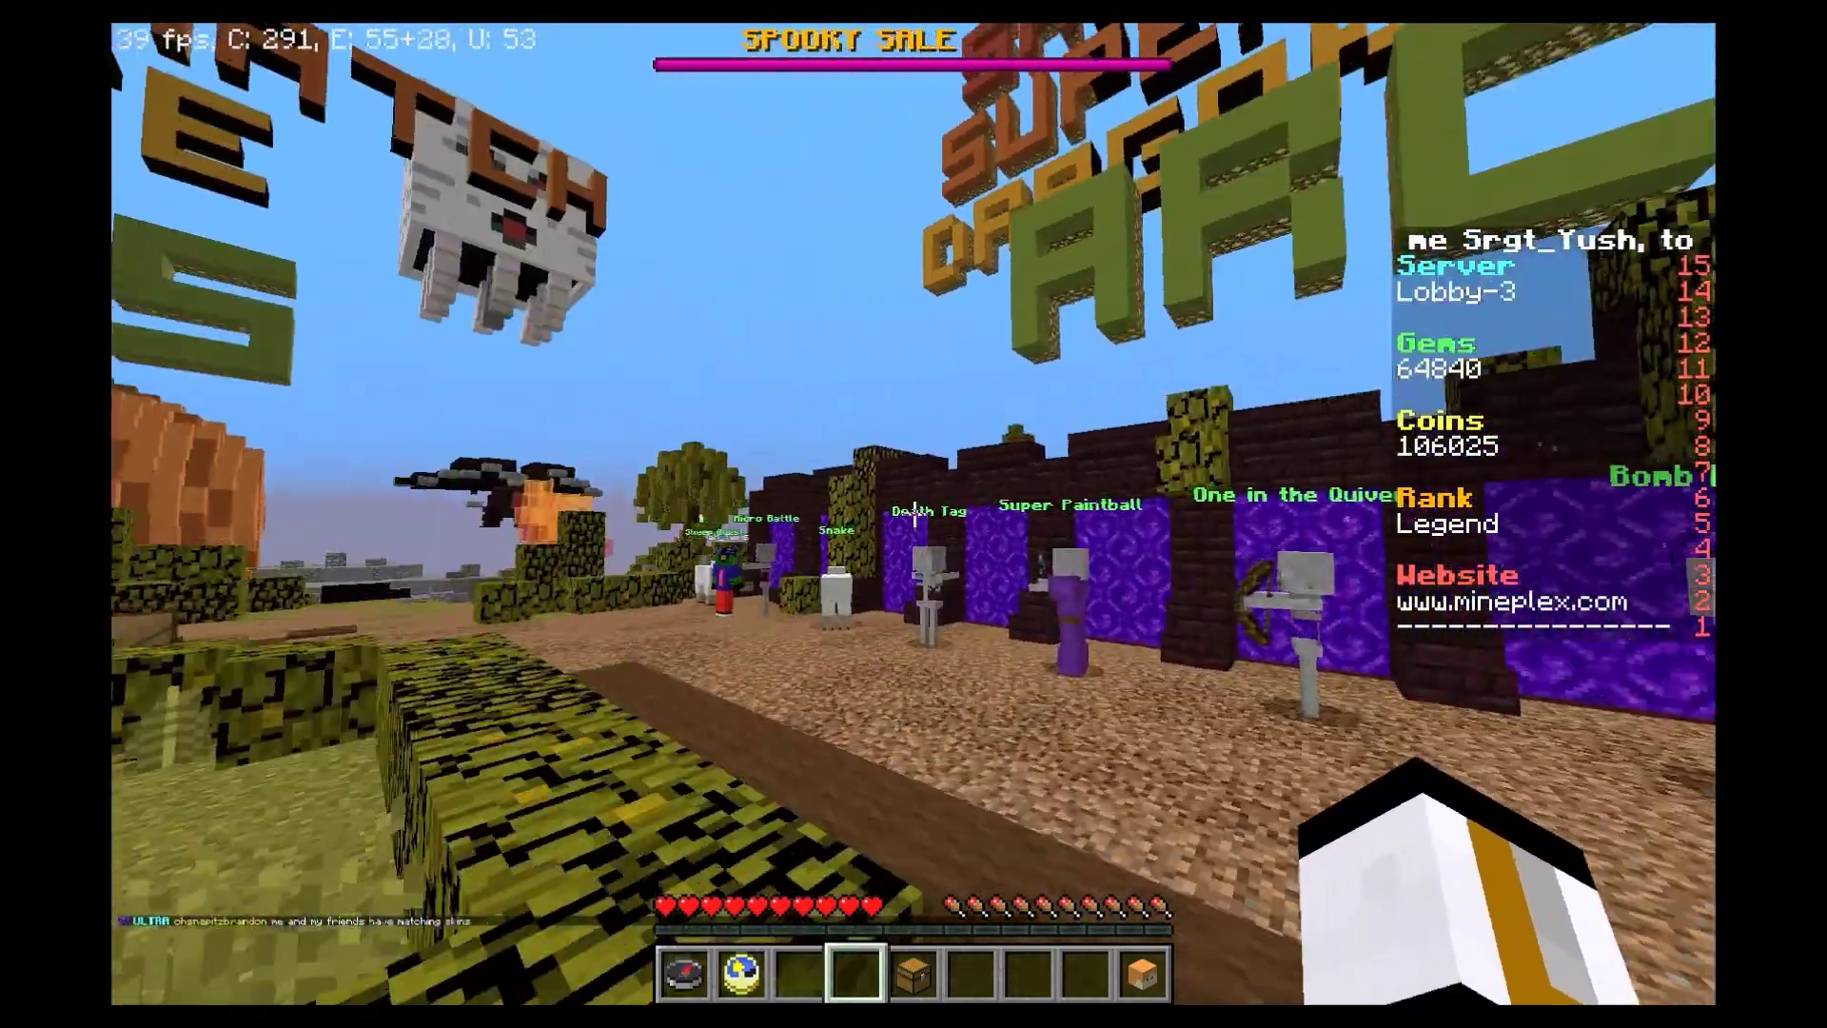
pyautogui.press('w')
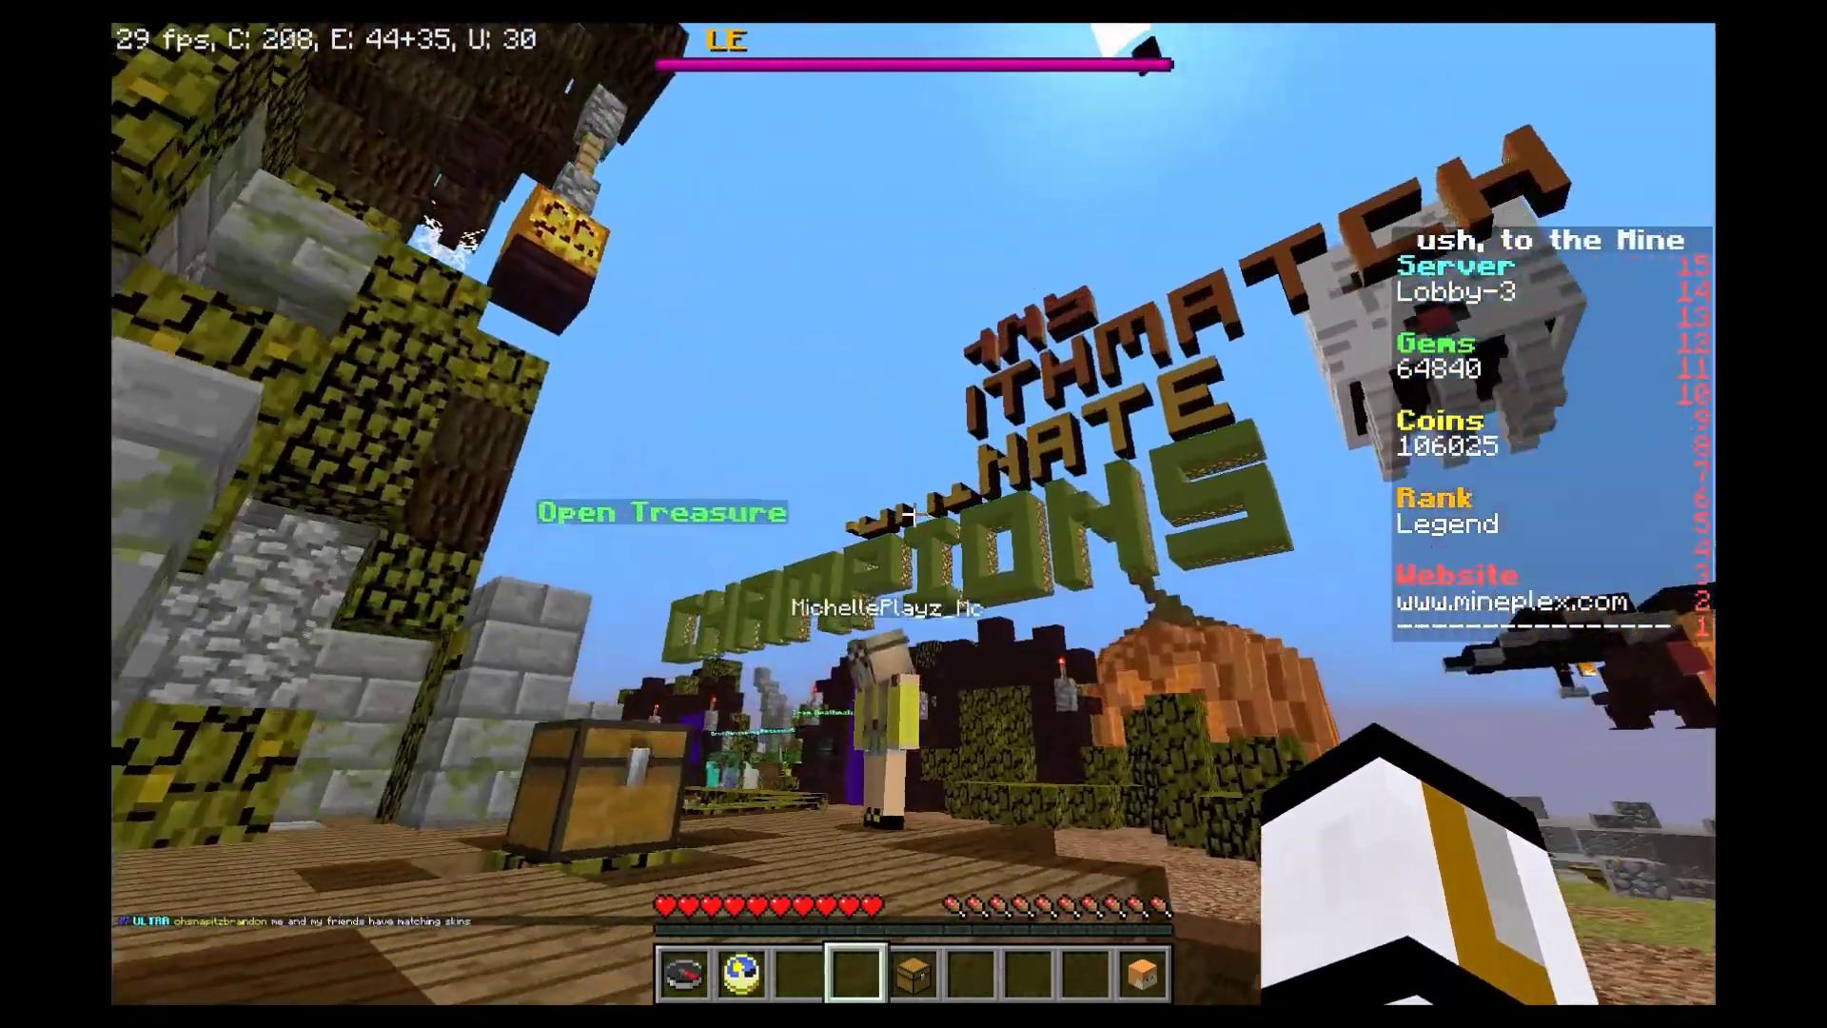
pyautogui.press('w')
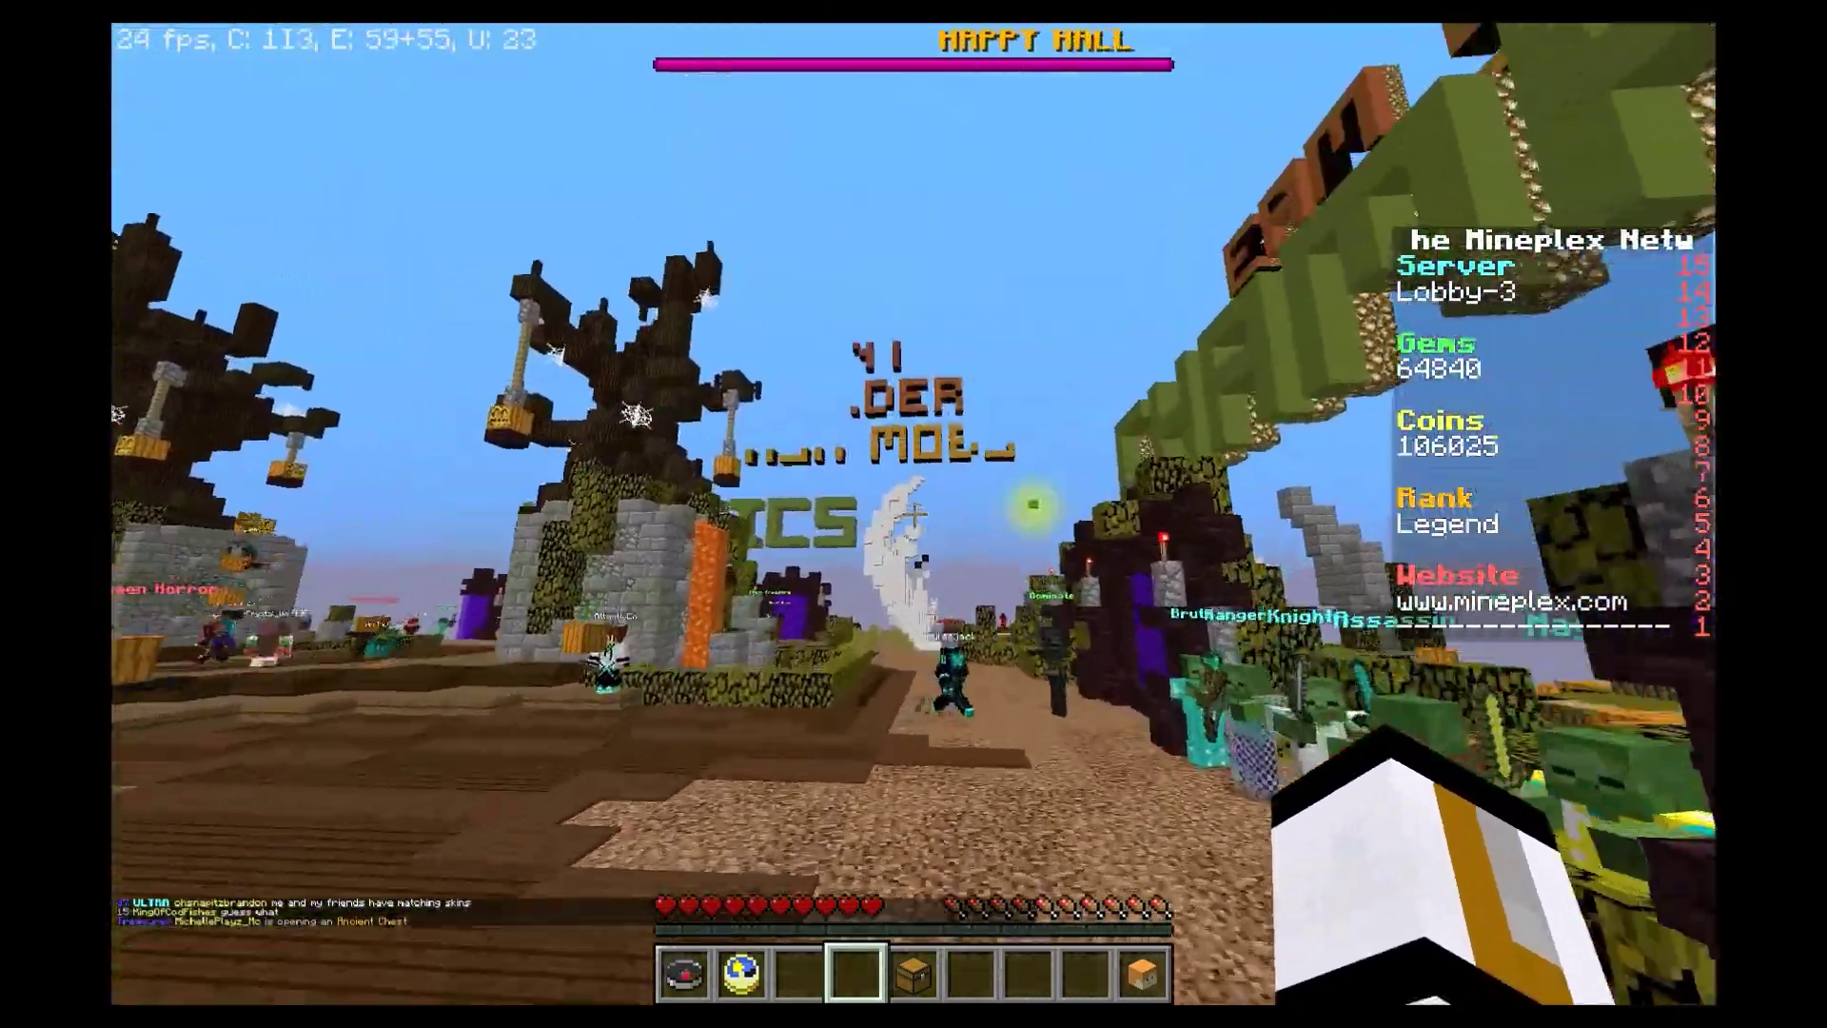
pyautogui.press('w')
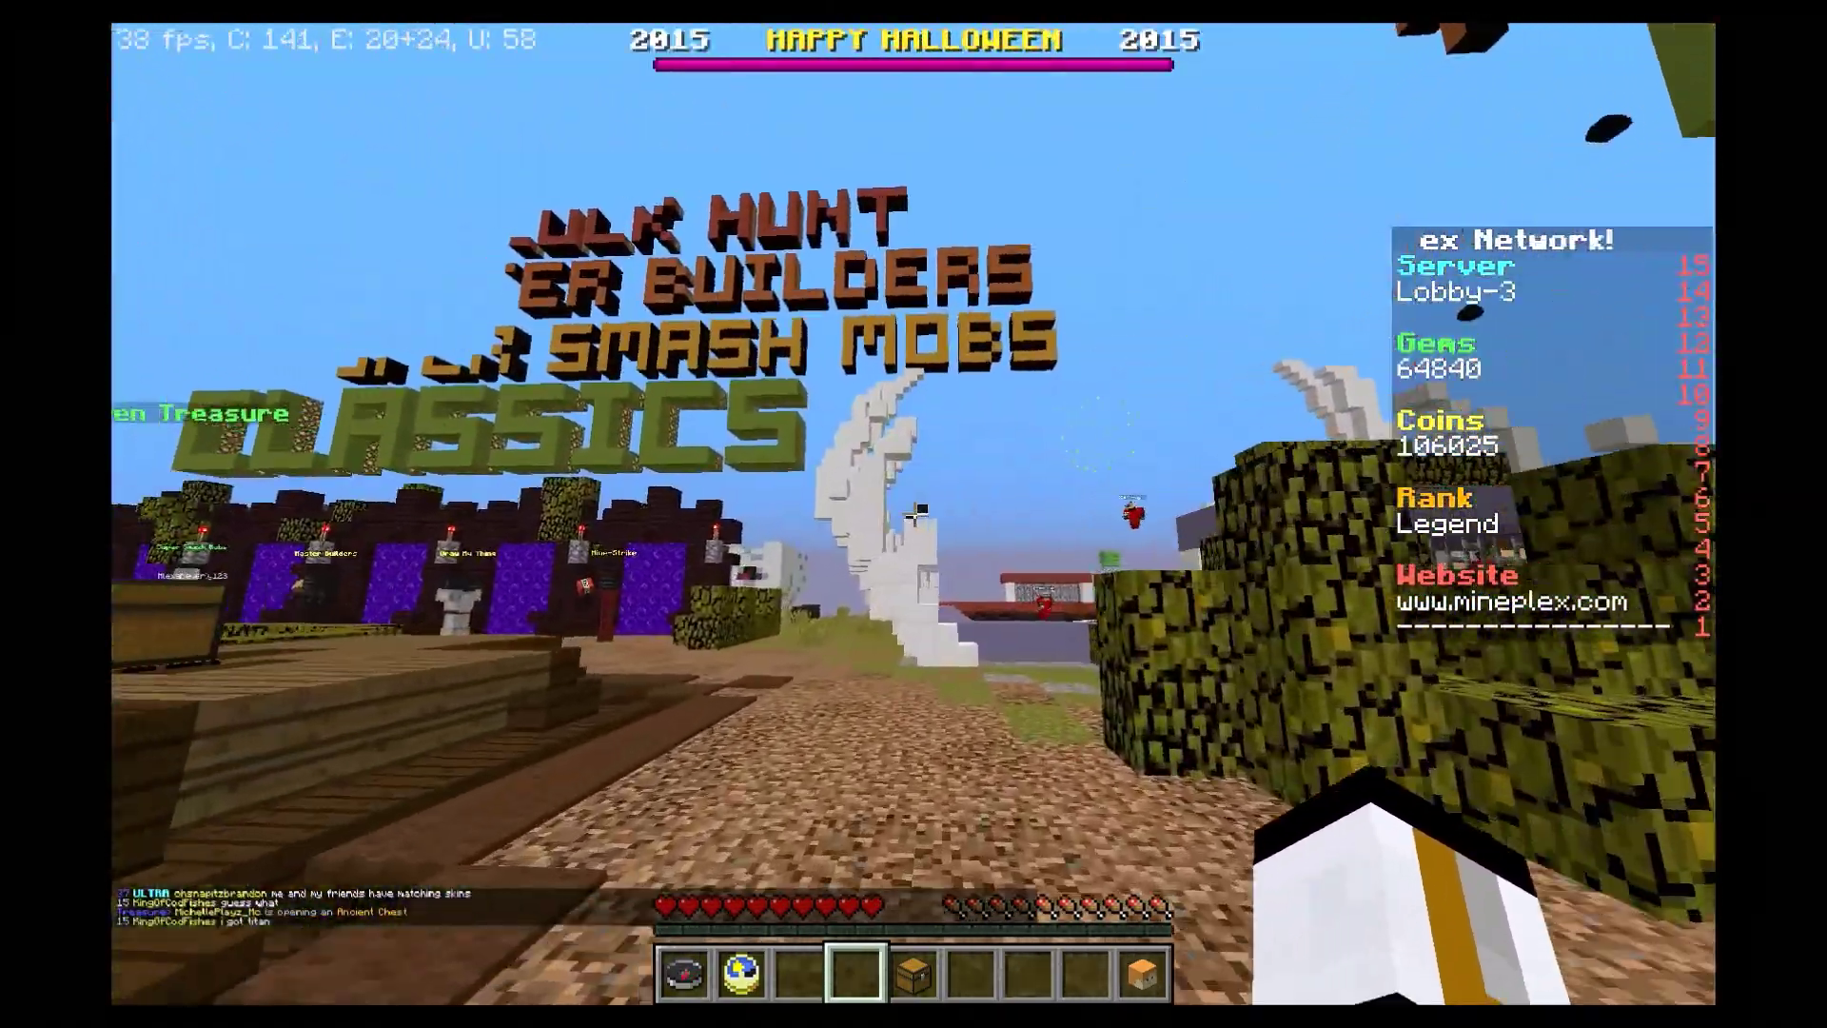
pyautogui.press('Escape')
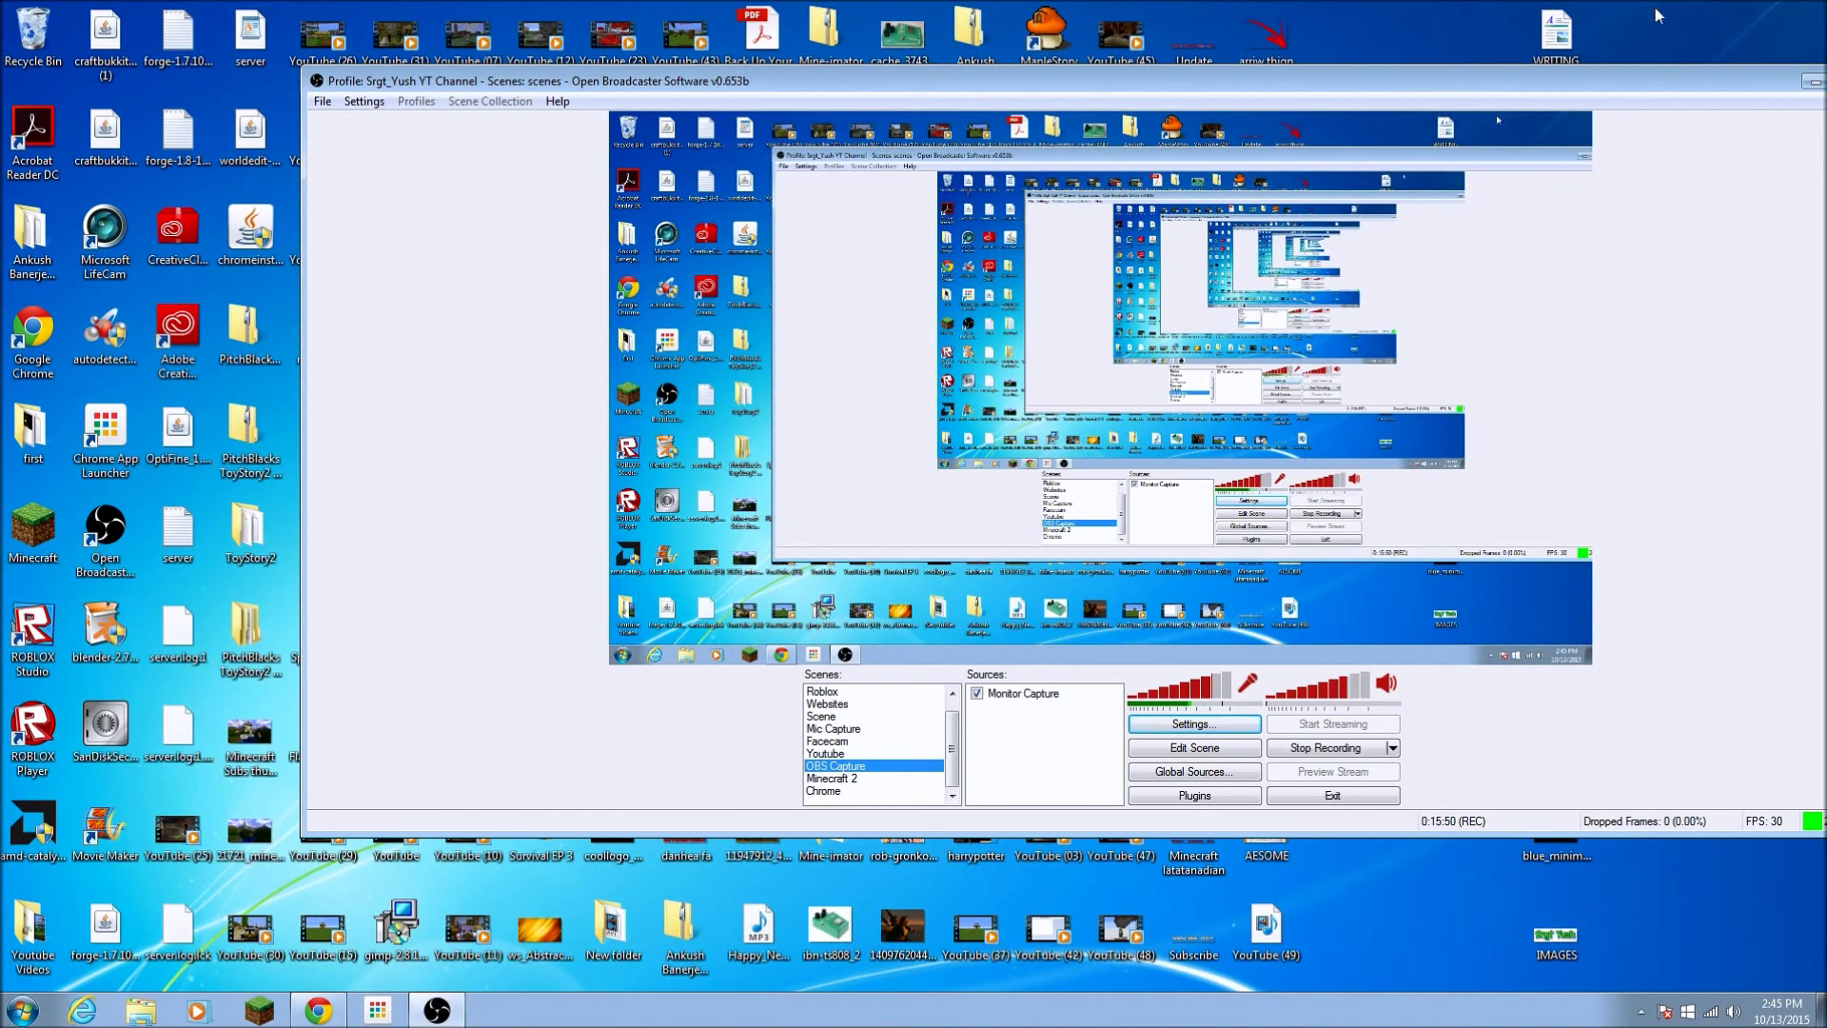
# - Drag the OBS window to the left and maximize it to fill the screen
pyautogui.moveTo(1611, 91); pyautogui.dragTo(1373, 97)
pyautogui.click(1471, 95)
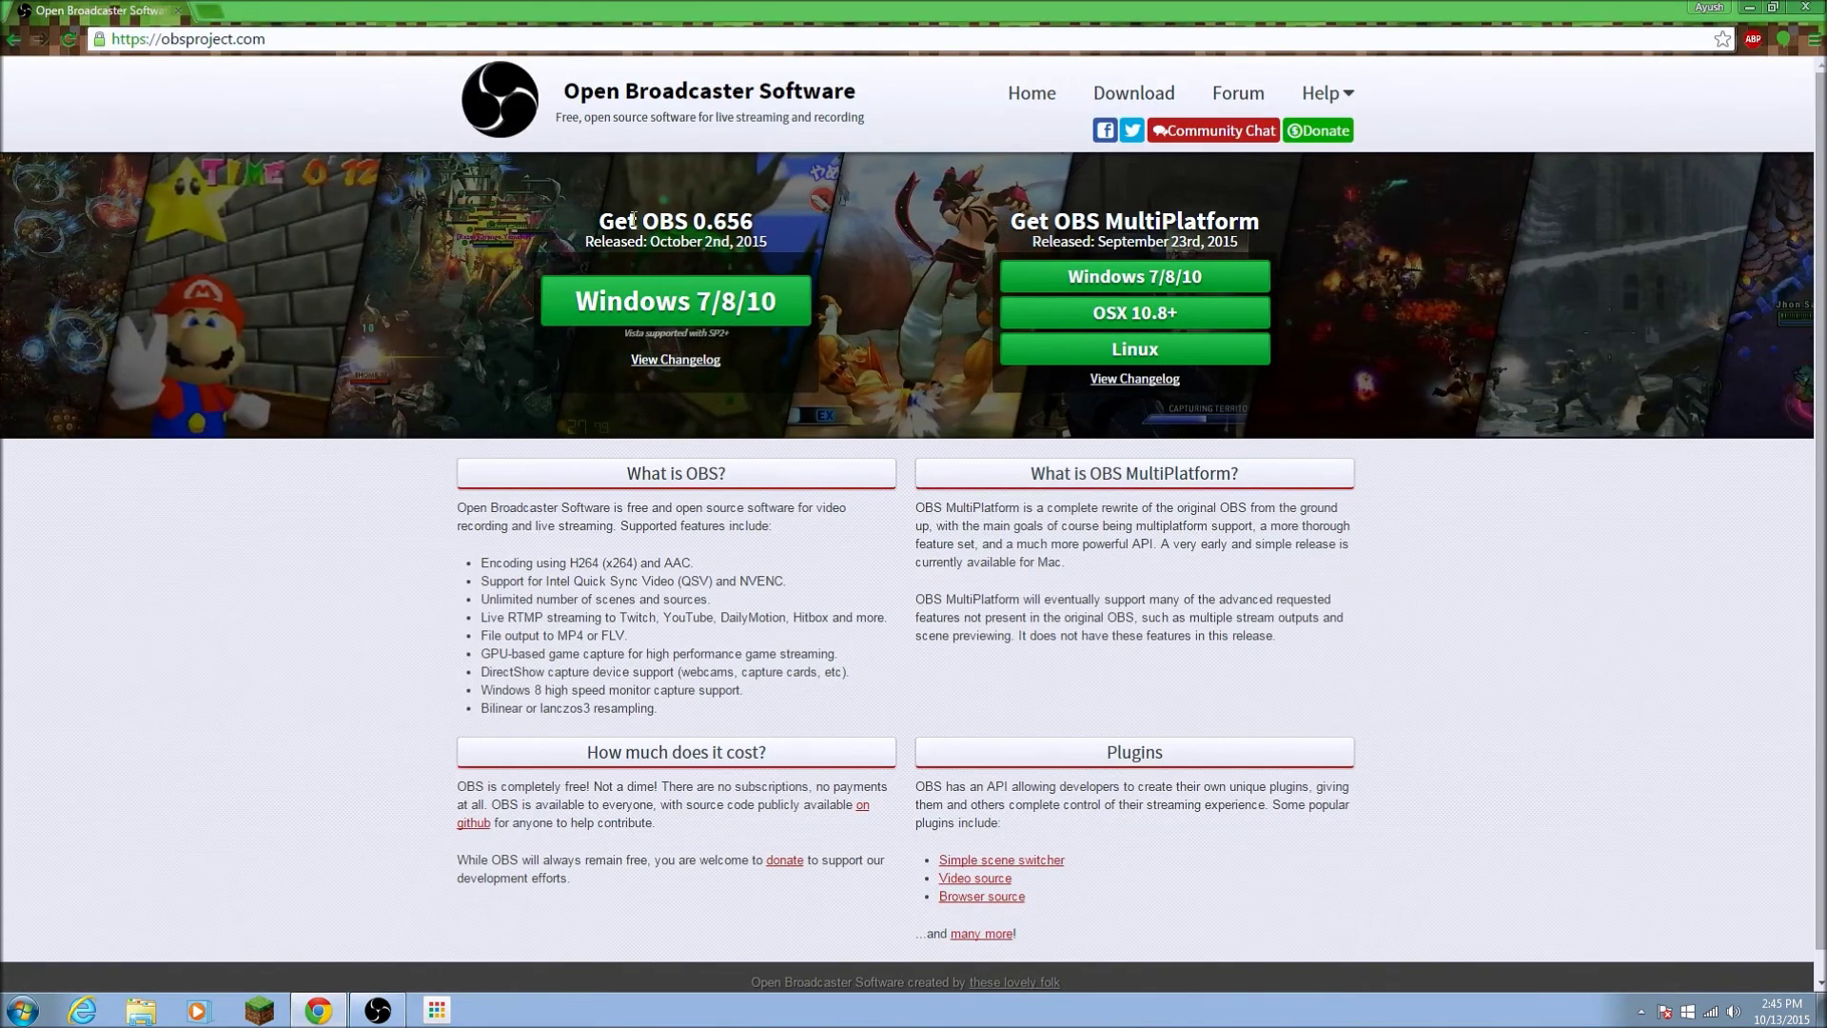
pyautogui.moveTo(627, 221); pyautogui.dragTo(780, 240)
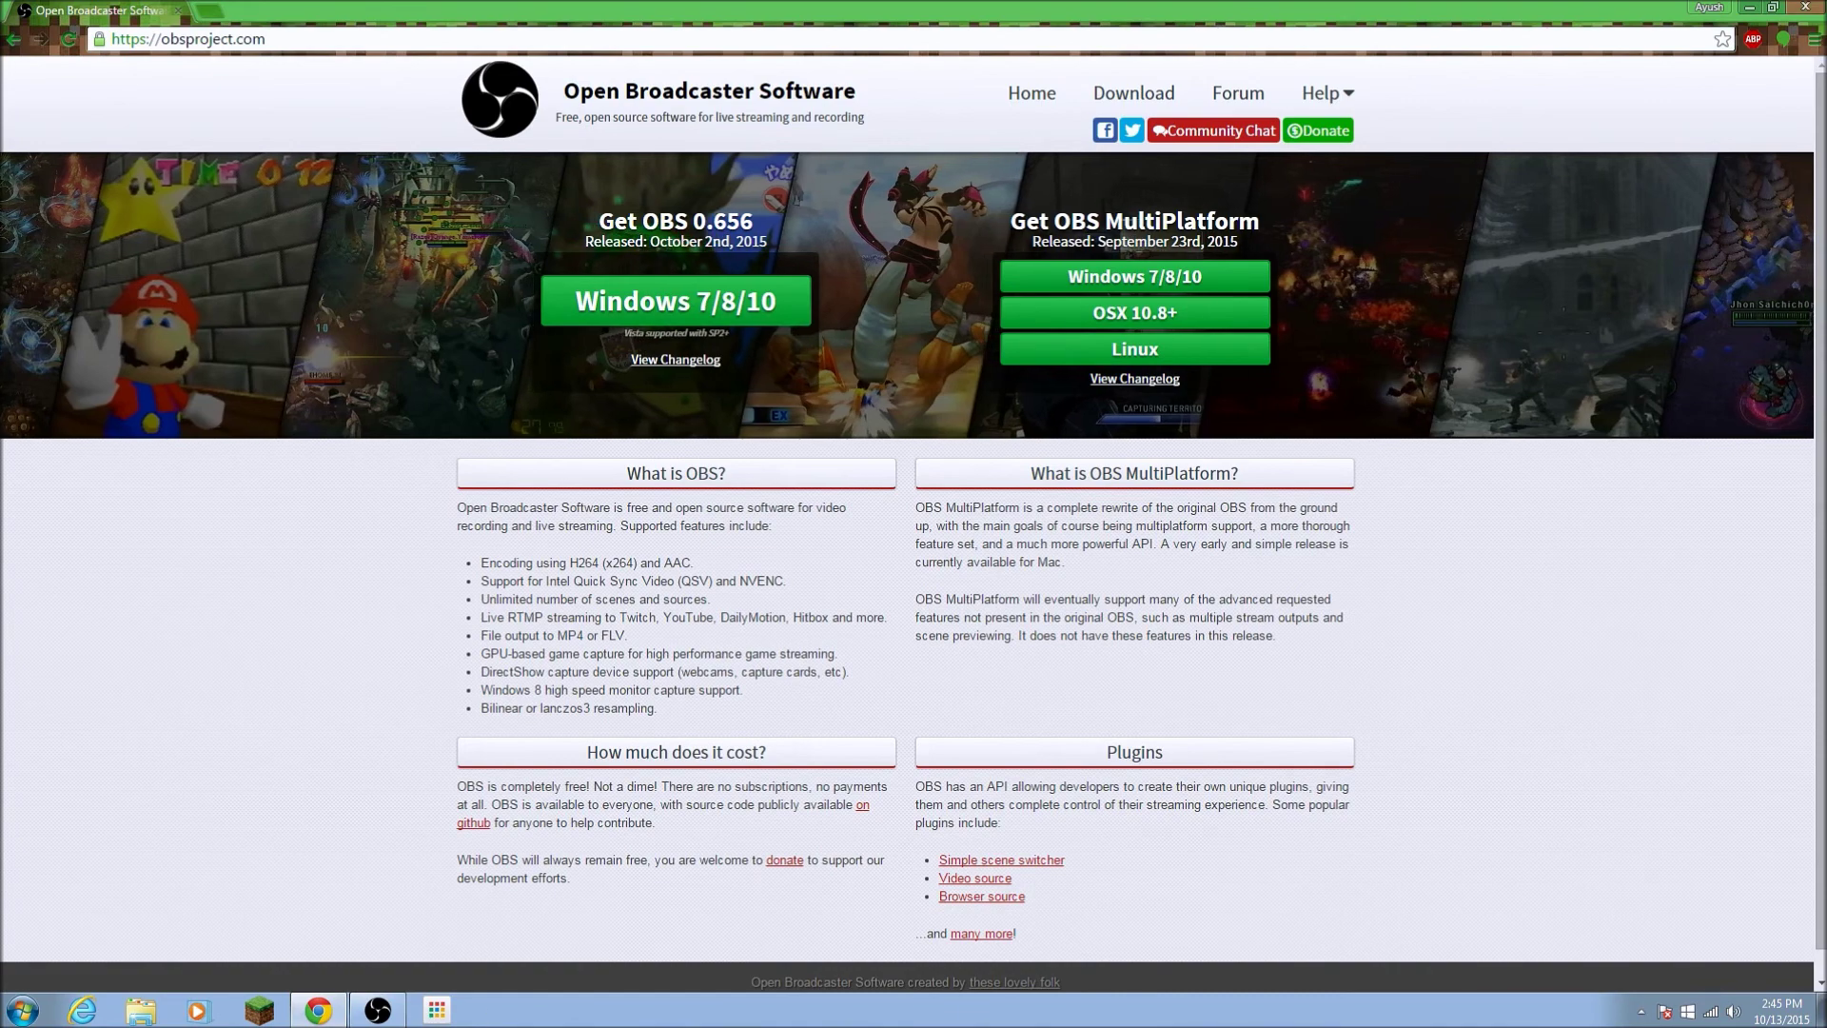
pyautogui.click(887, 415)
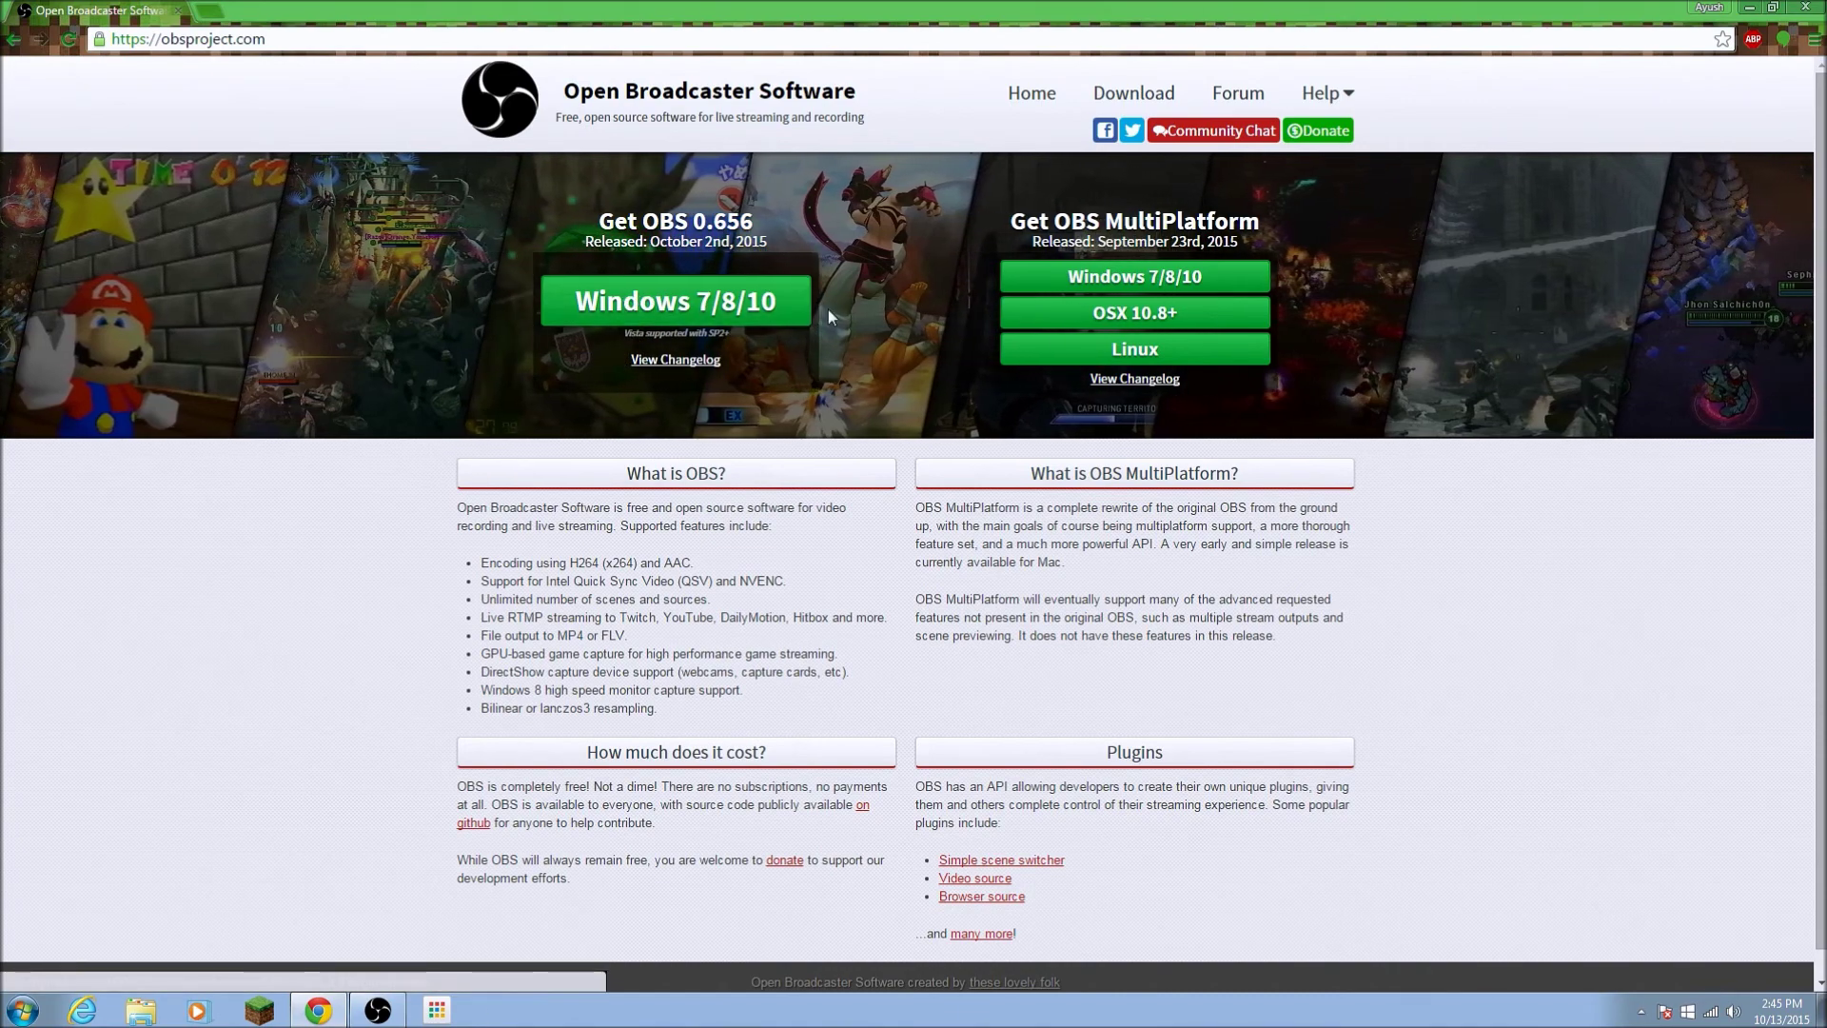
pyautogui.moveTo(485, 563); pyautogui.dragTo(612, 564)
pyautogui.moveTo(481, 654); pyautogui.dragTo(864, 723)
pyautogui.click(181, 336)
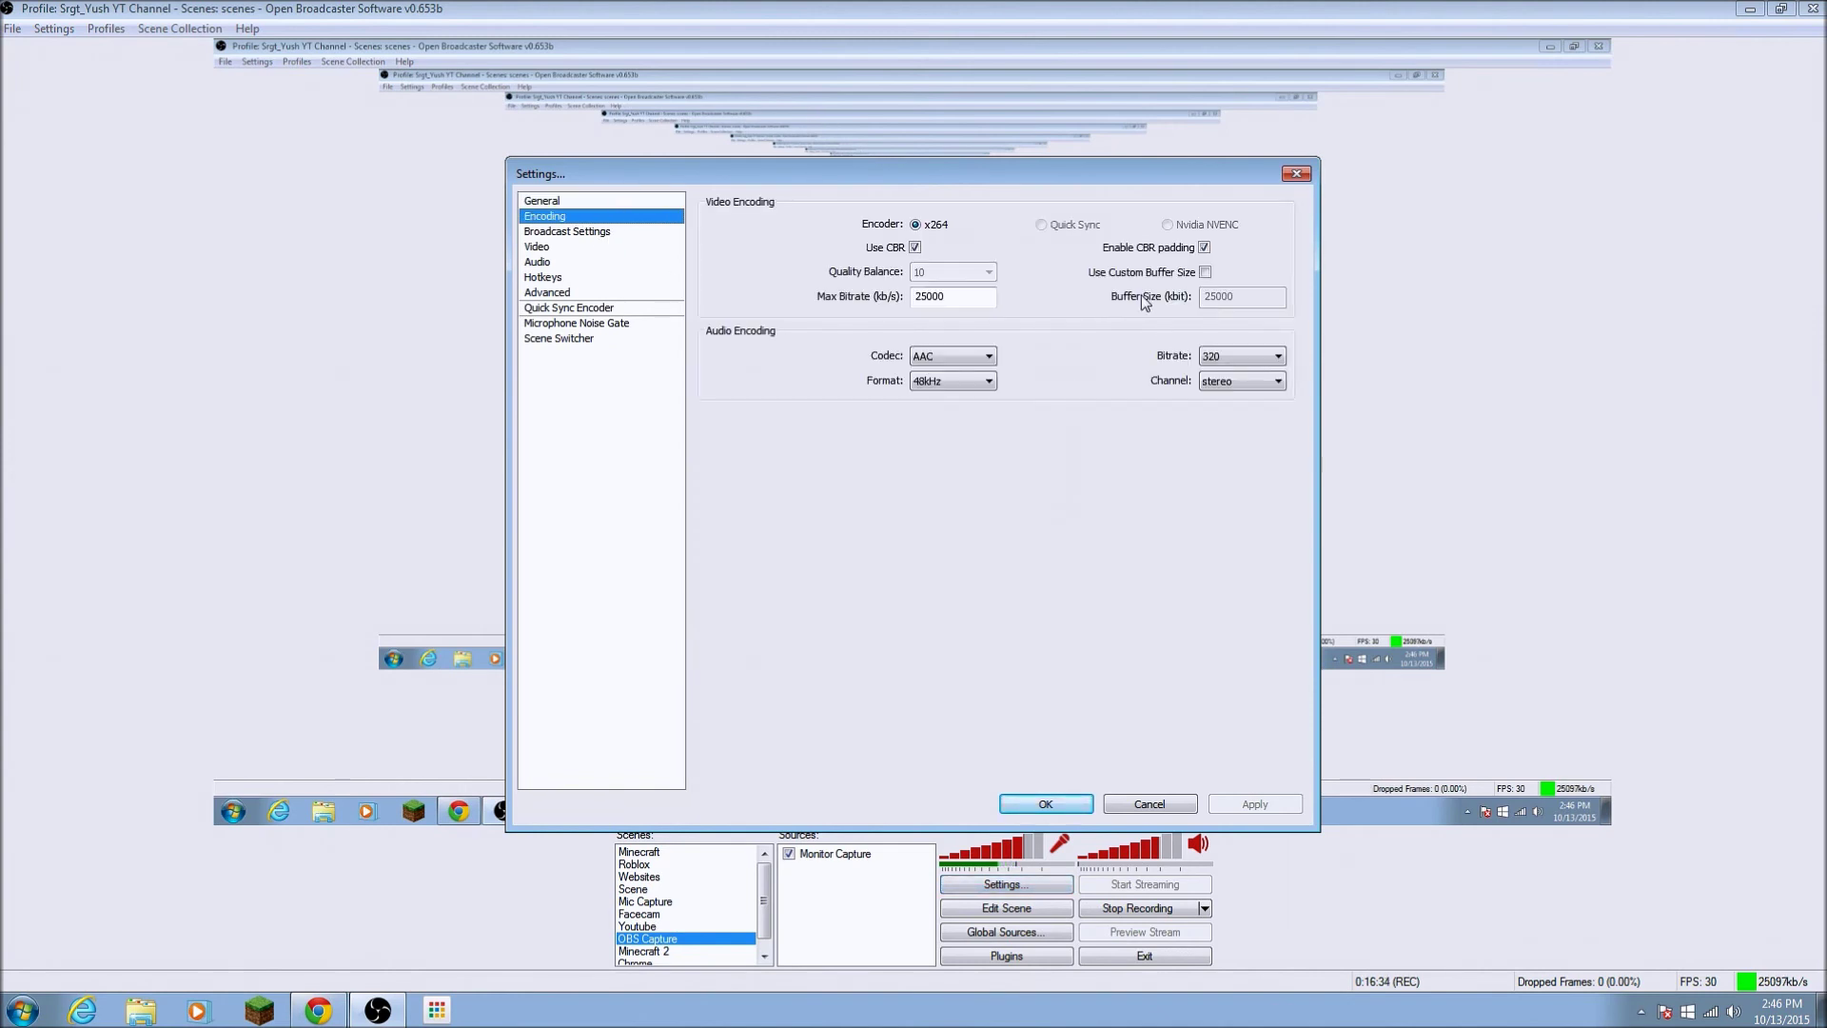
# - Page through the Broadcast Settings, Video, Audio and Hotkeys pages, finishing on Advanced
pyautogui.click(621, 234)
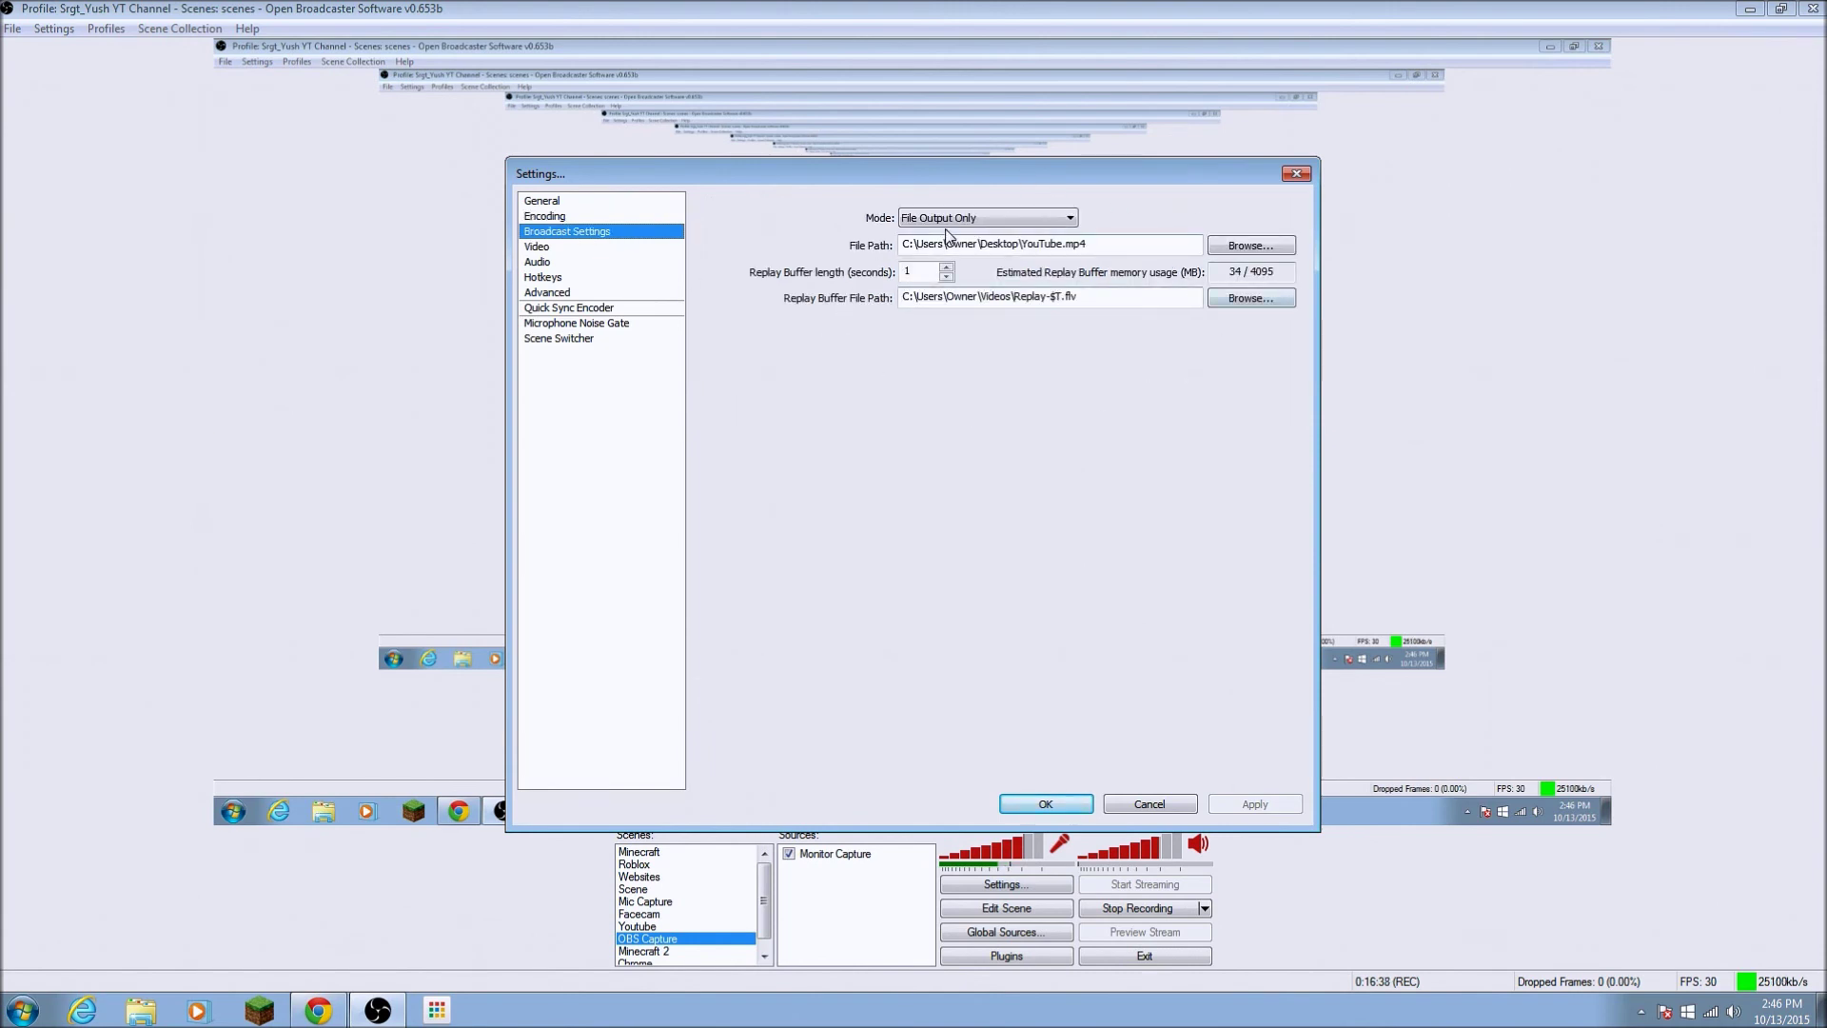
pyautogui.click(592, 247)
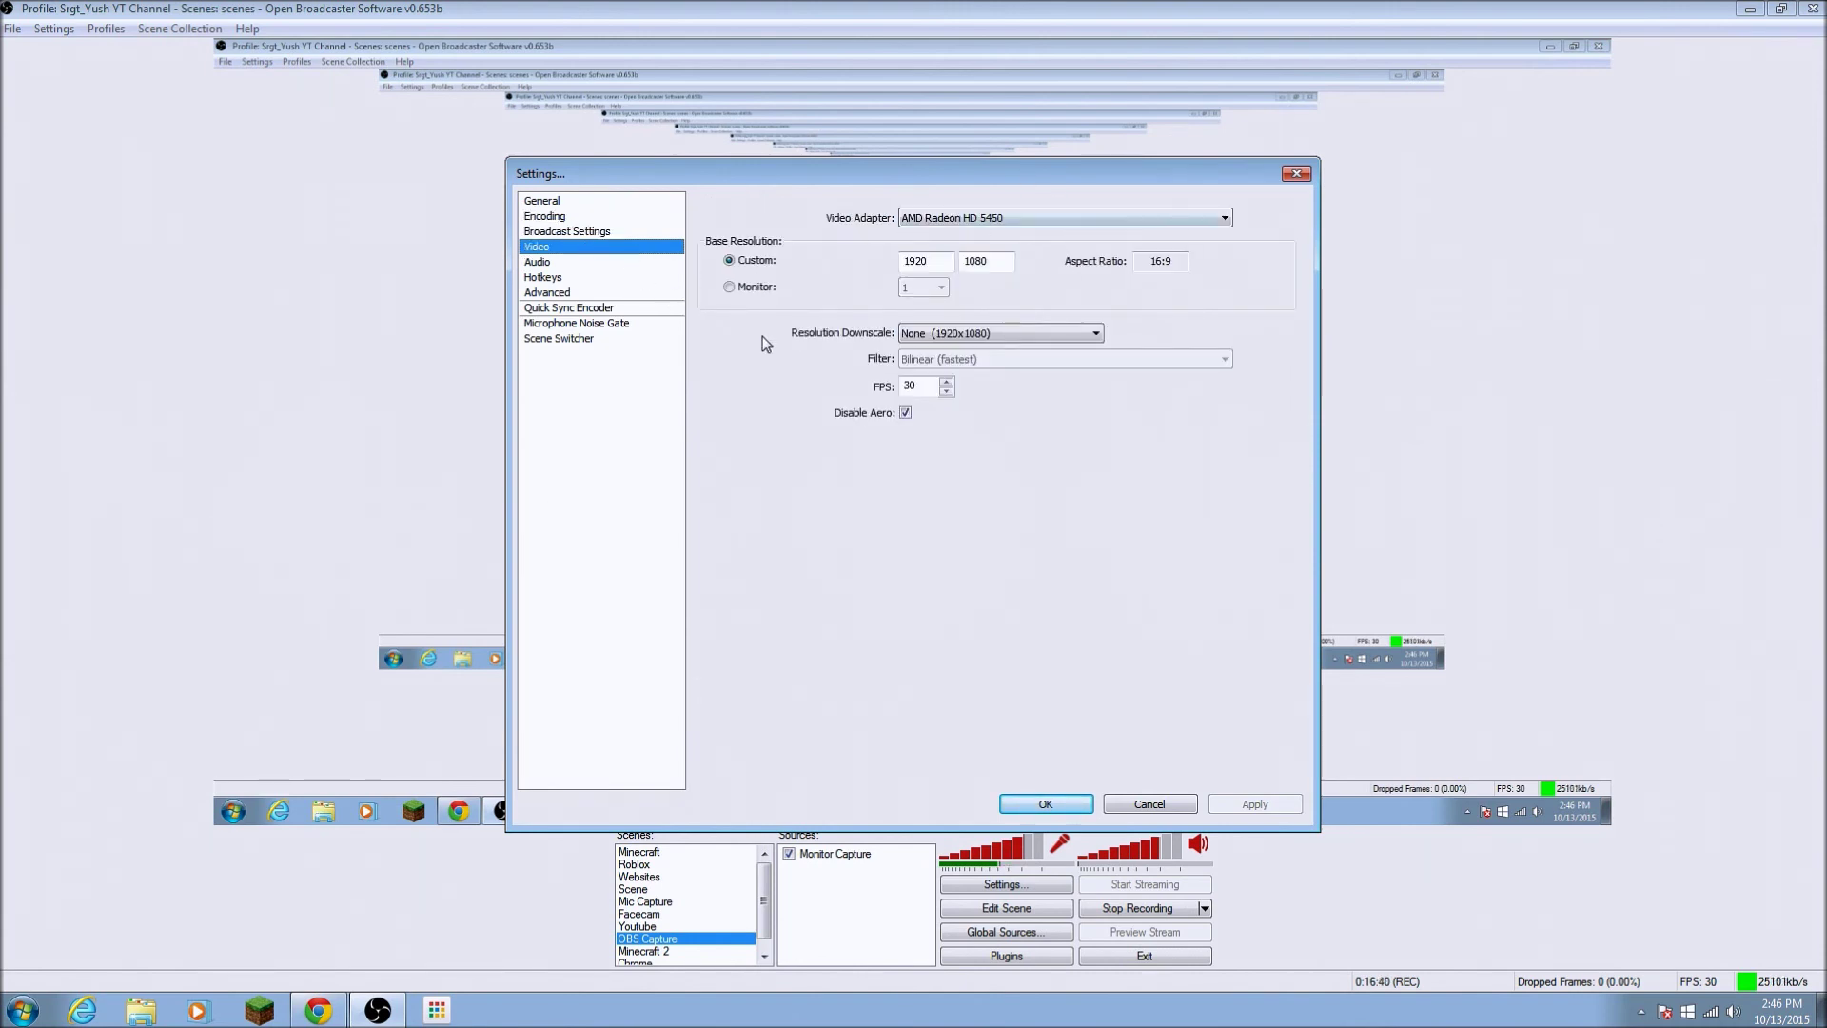
pyautogui.click(553, 264)
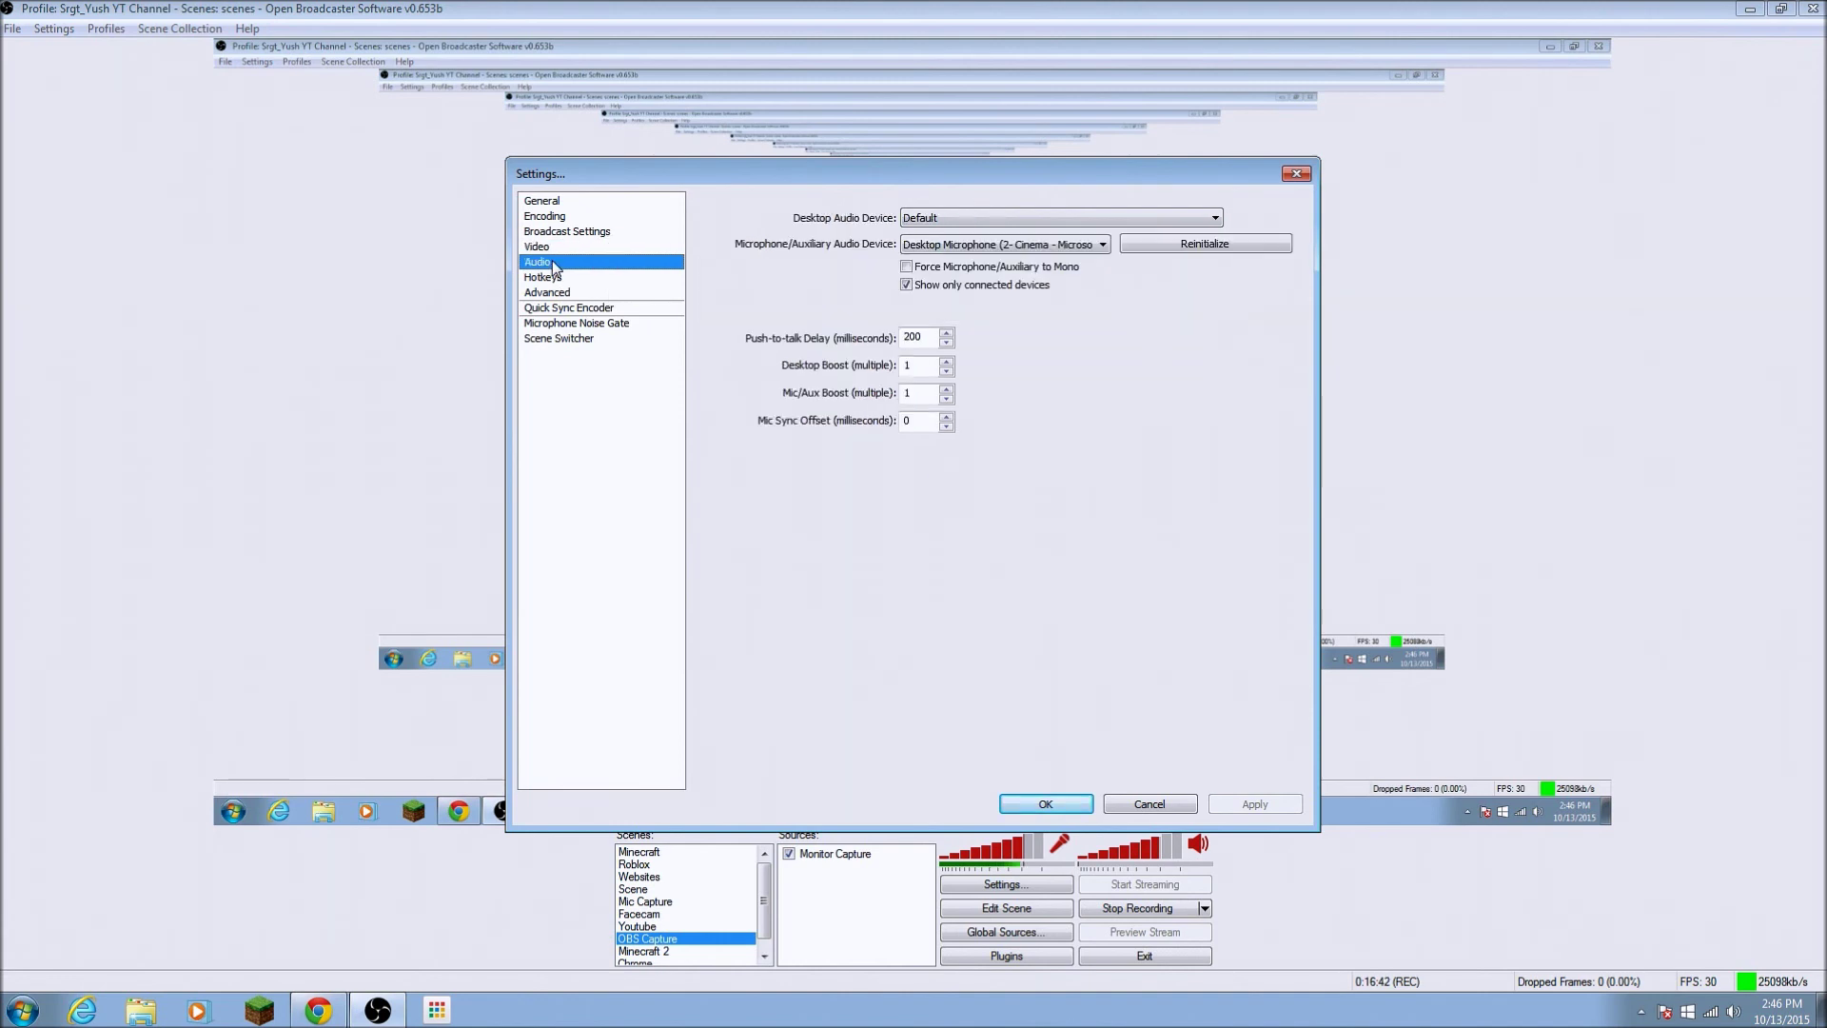
pyautogui.click(565, 276)
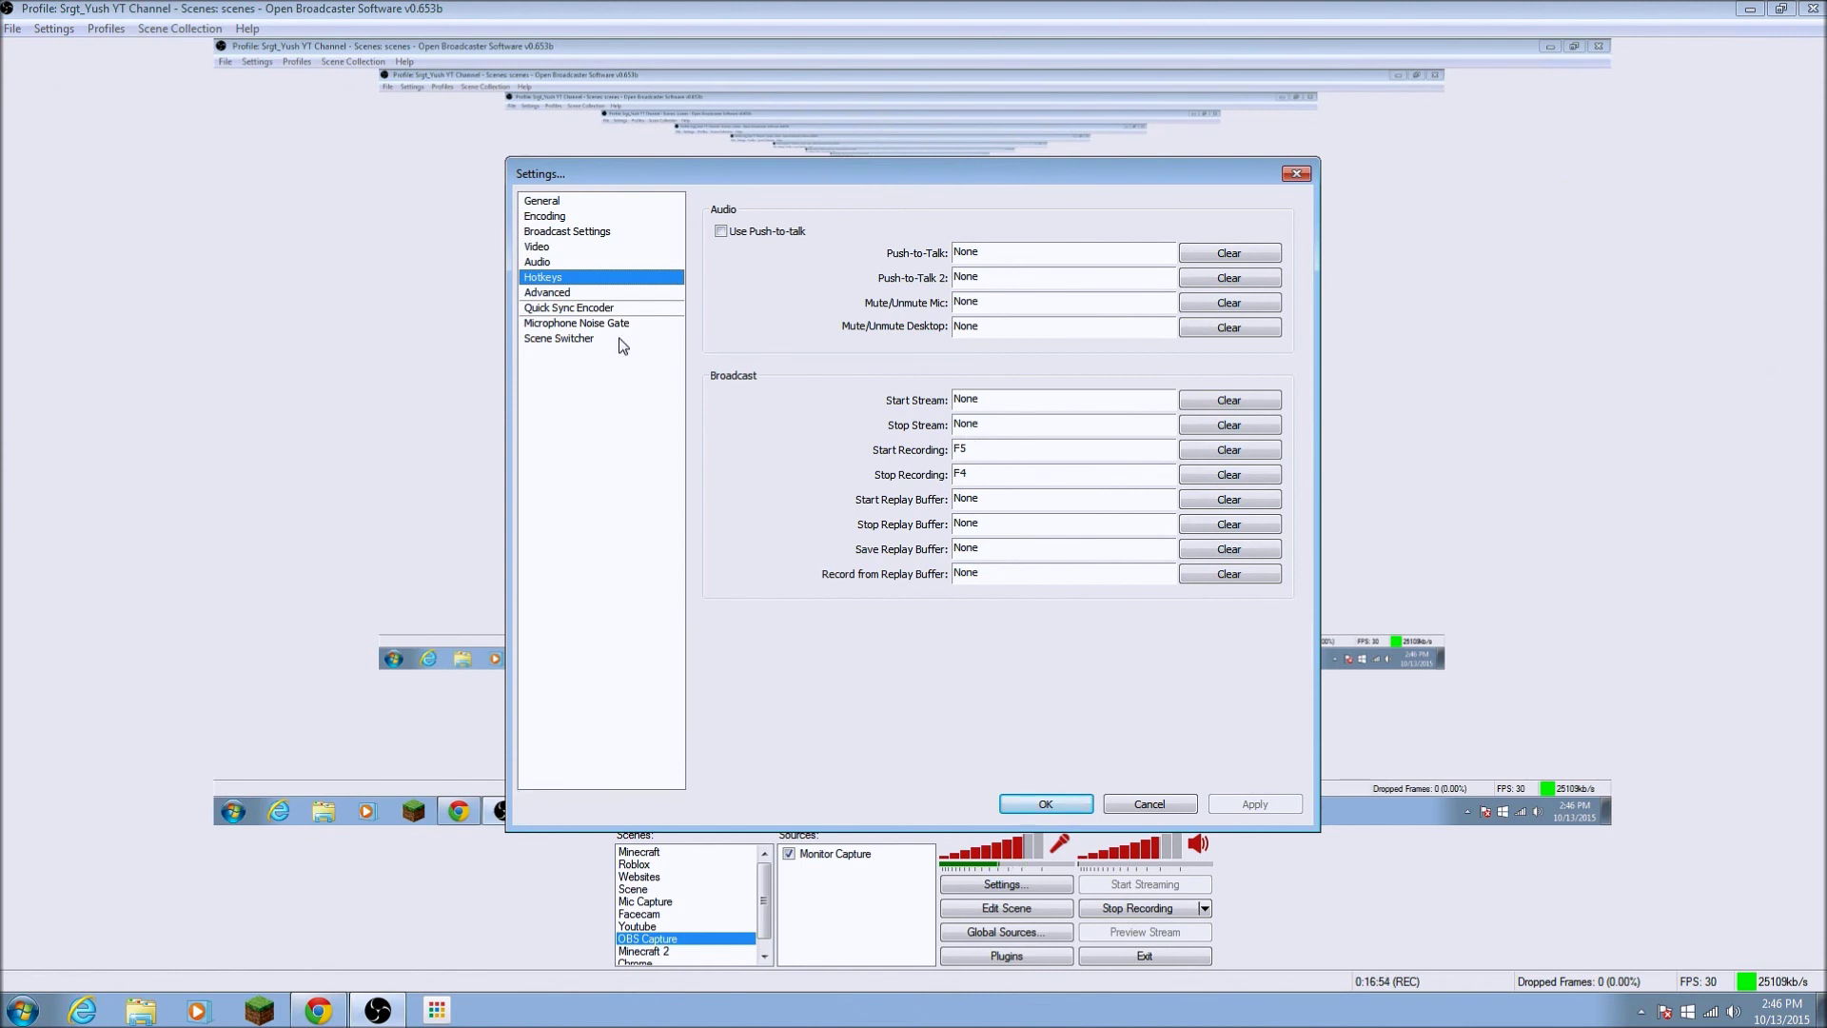
pyautogui.click(582, 292)
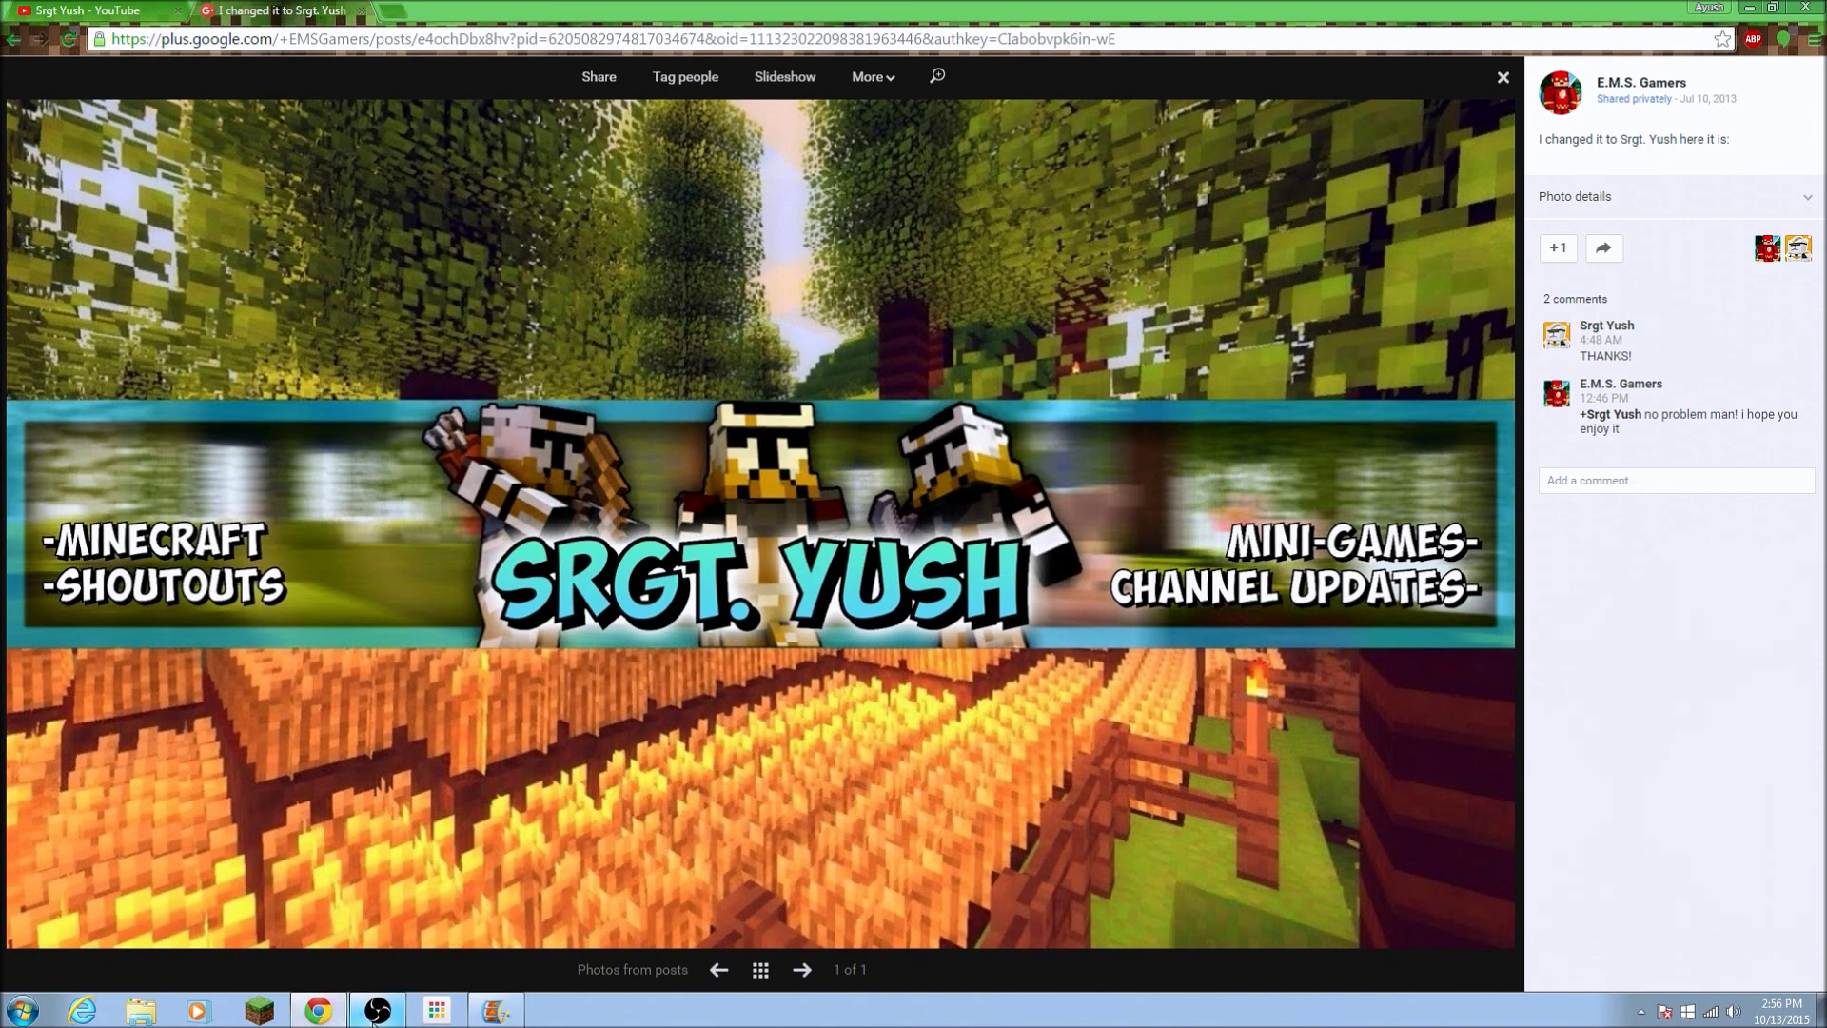
# - Bring OBS to the front from the taskbar, then minimize it to show the banner photo
pyautogui.click(373, 1019)
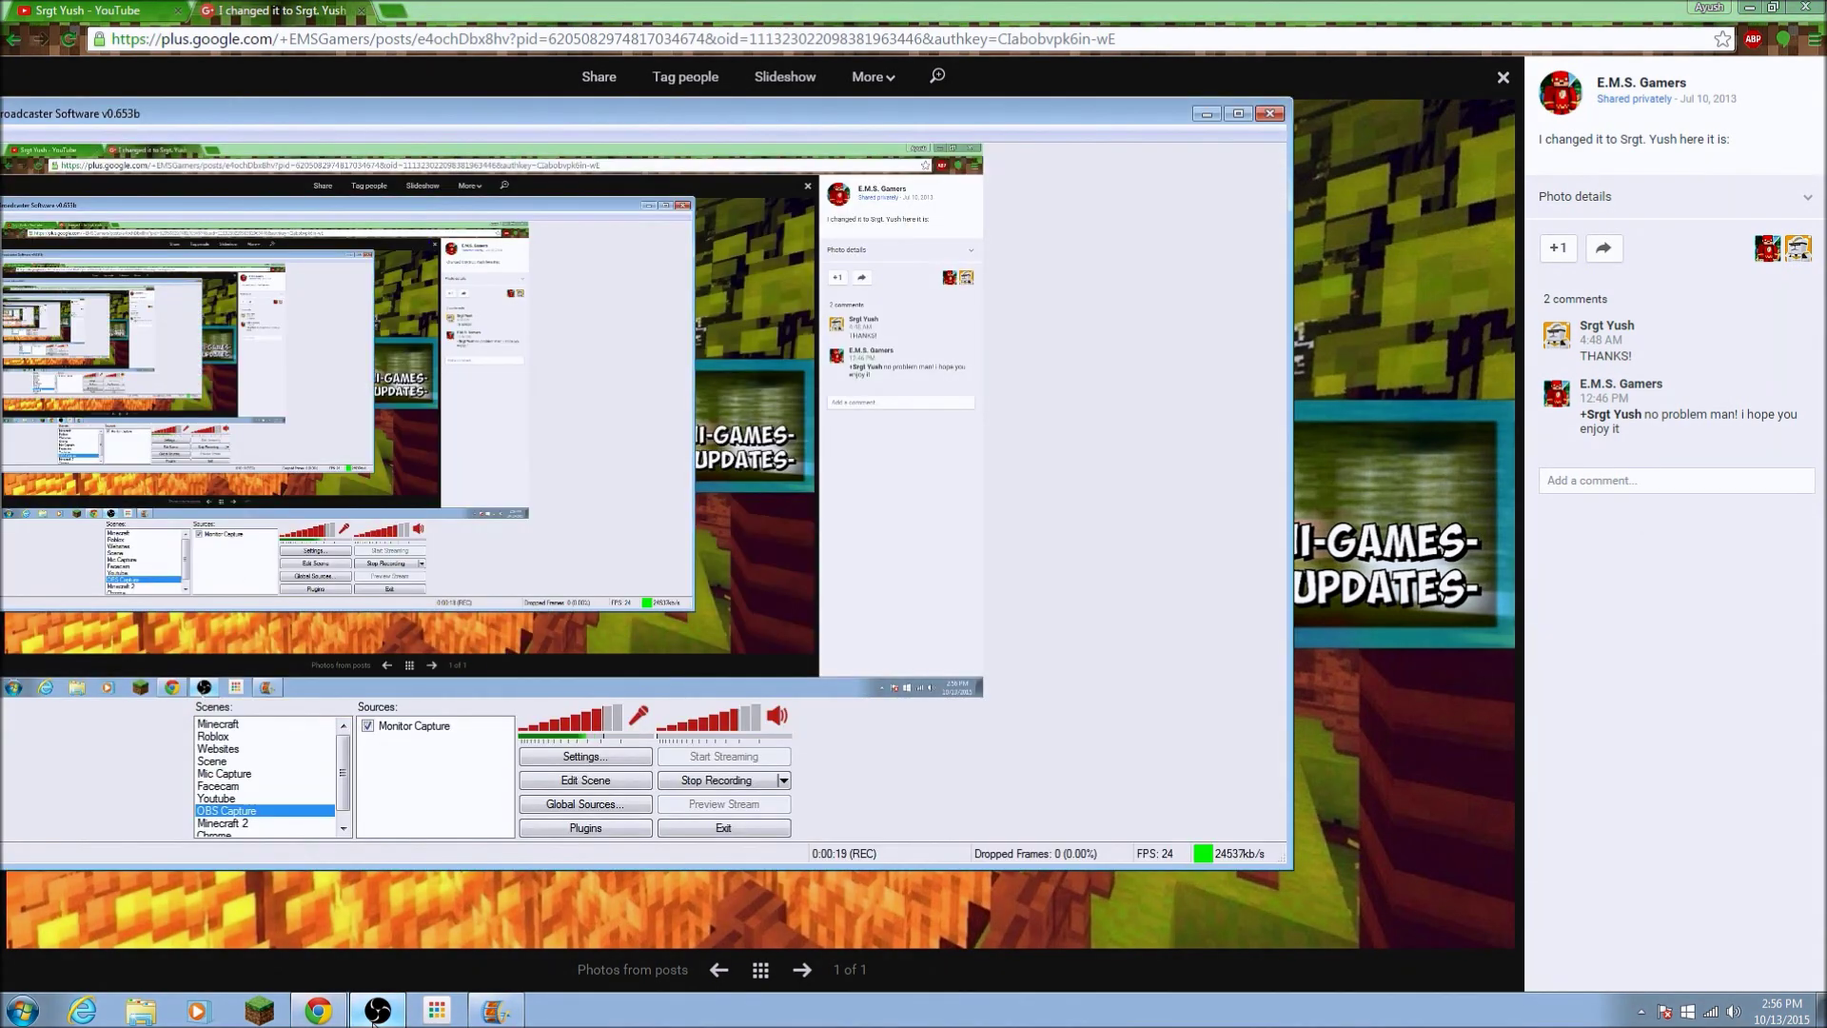
pyautogui.click(373, 1018)
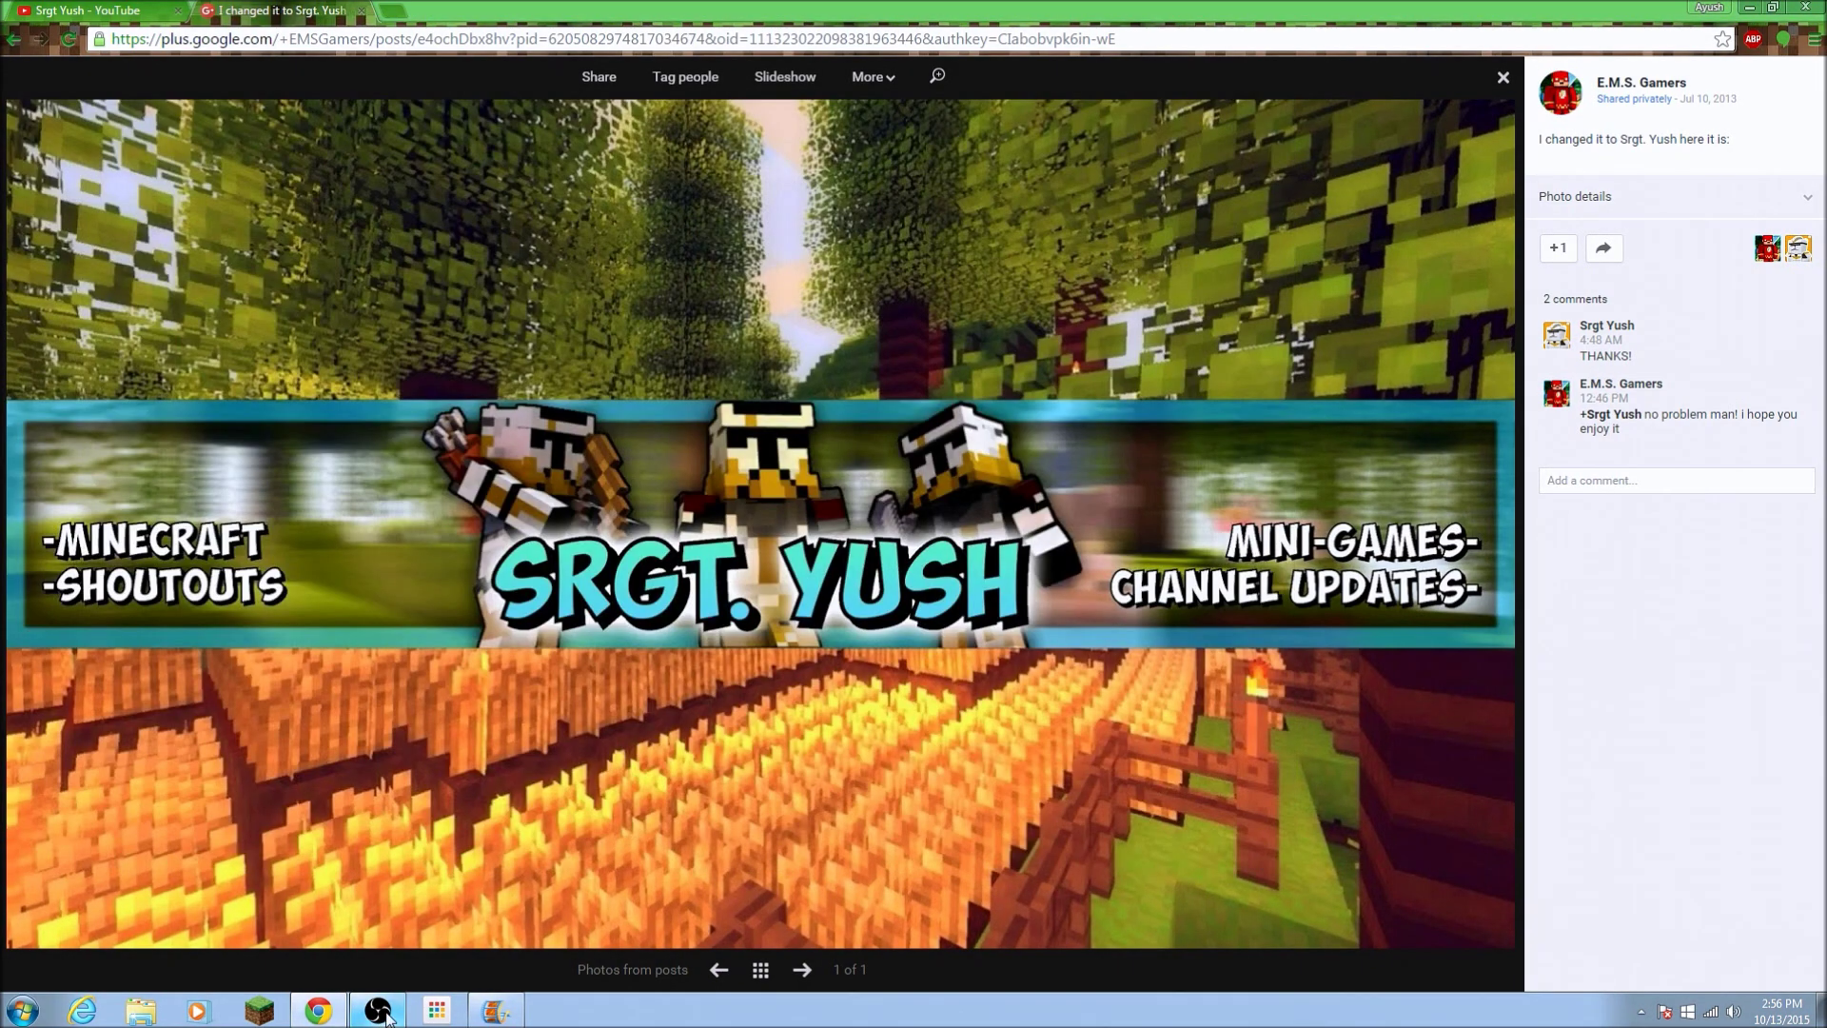